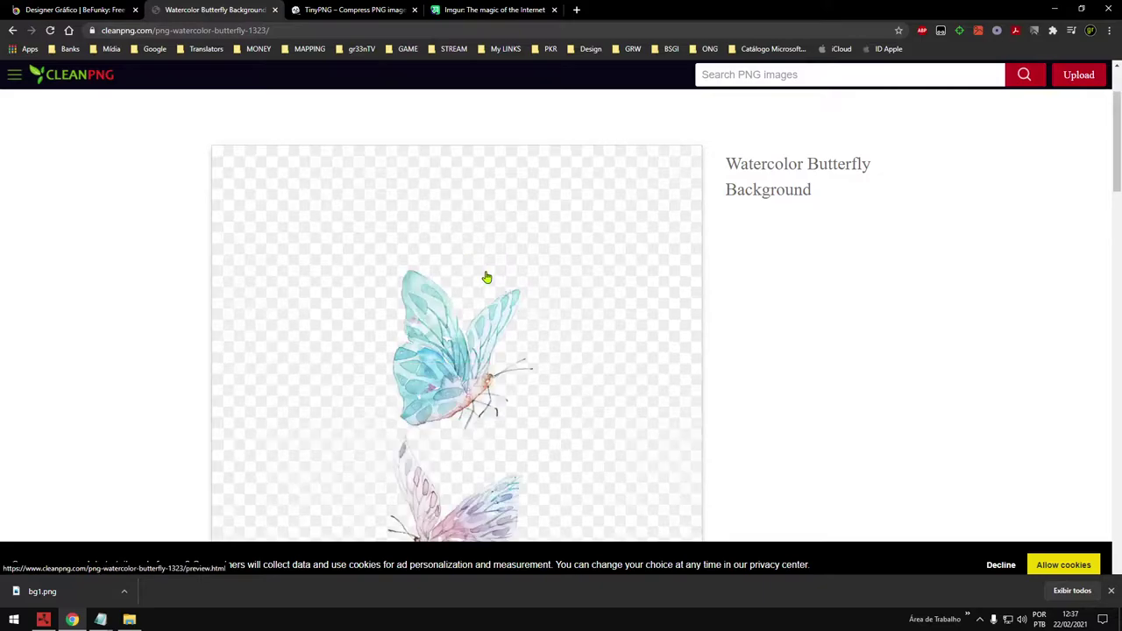
# Step: Download the watercolor butterfly PNG and save it as borboletas in the img folder
pyautogui.scroll(-5, 517, 283)
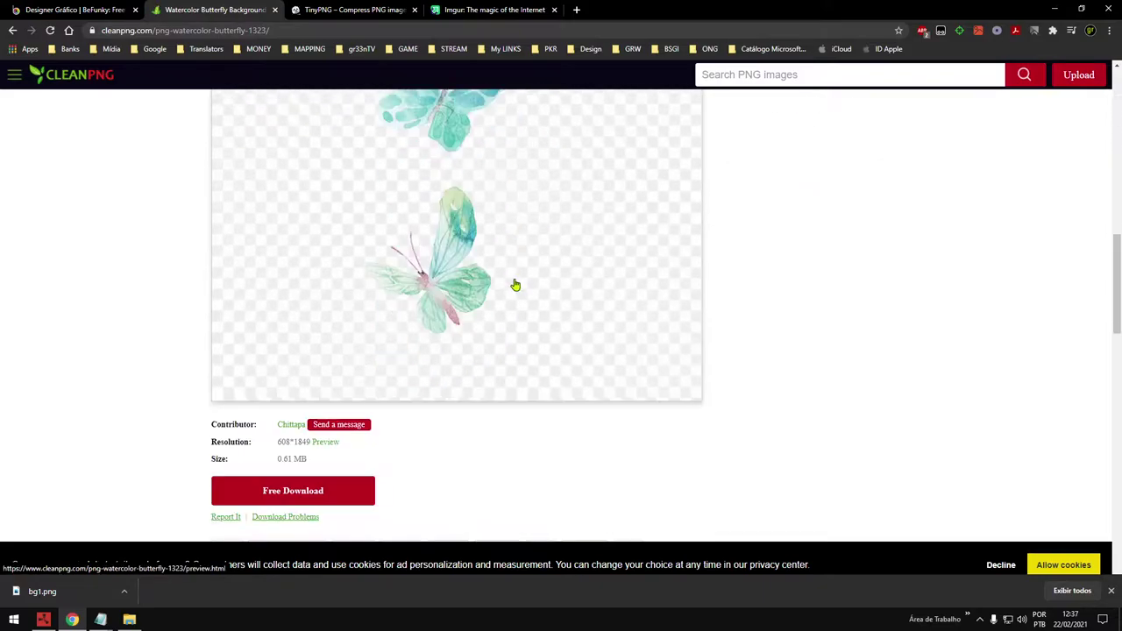
pyautogui.scroll(7, 516, 285)
pyautogui.scroll(-4, 513, 285)
pyautogui.scroll(-3, 512, 284)
pyautogui.scroll(3, 512, 284)
pyautogui.scroll(-4, 511, 283)
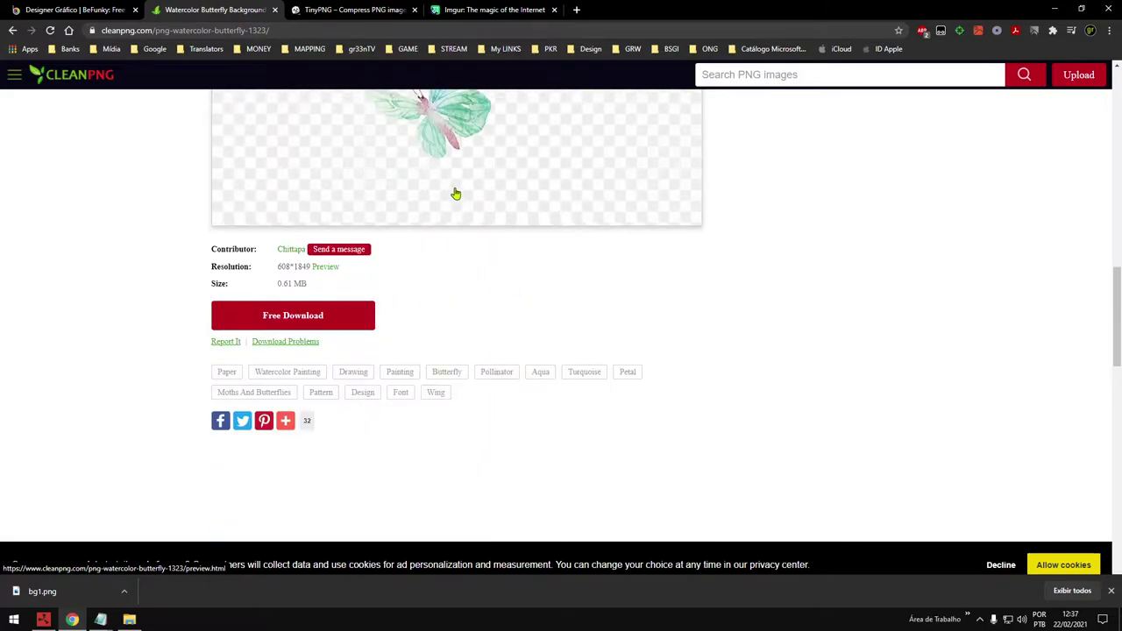
pyautogui.click(292, 318)
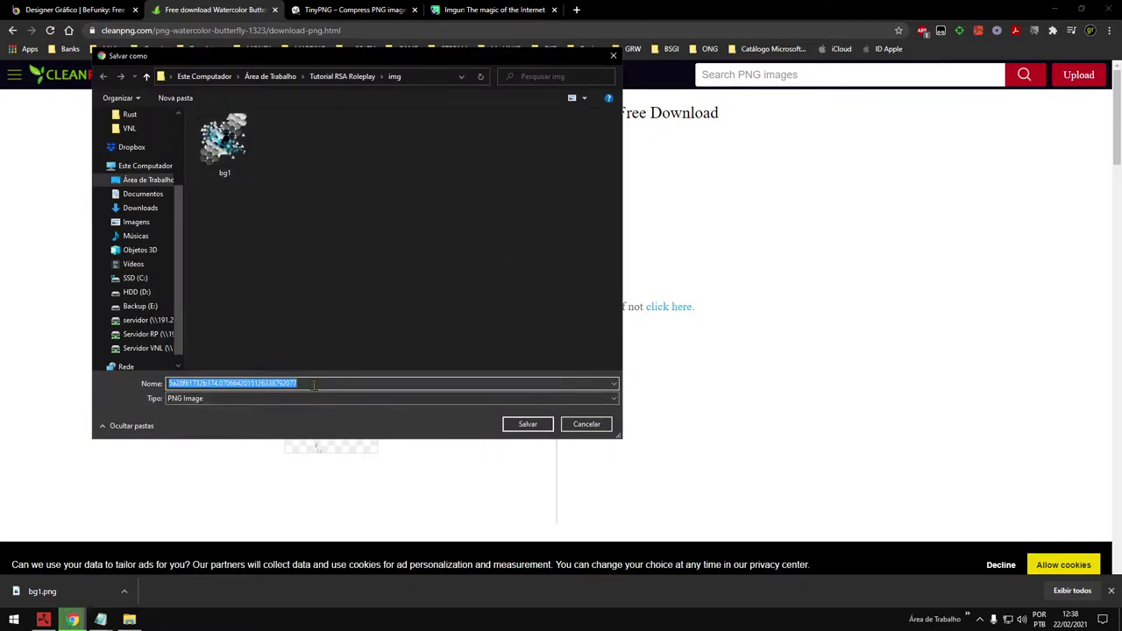
pyautogui.write('borboletas')
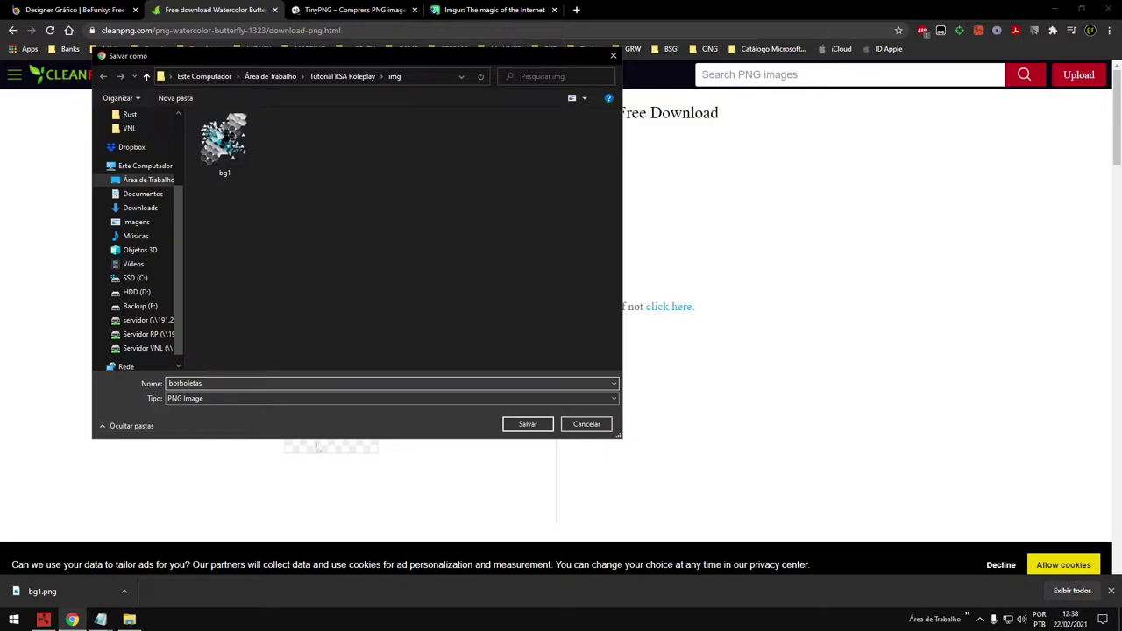
pyautogui.click(527, 425)
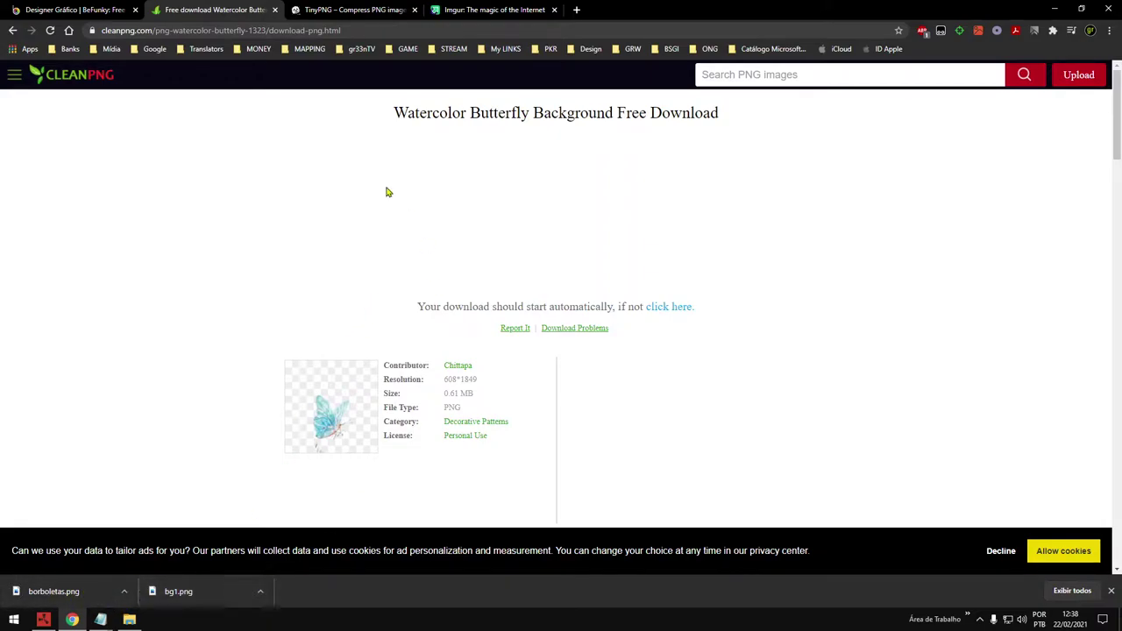
# Step: Switch to the BeFunky designer and upload the bg1 image from the img folder to the image manager
pyautogui.click(67, 11)
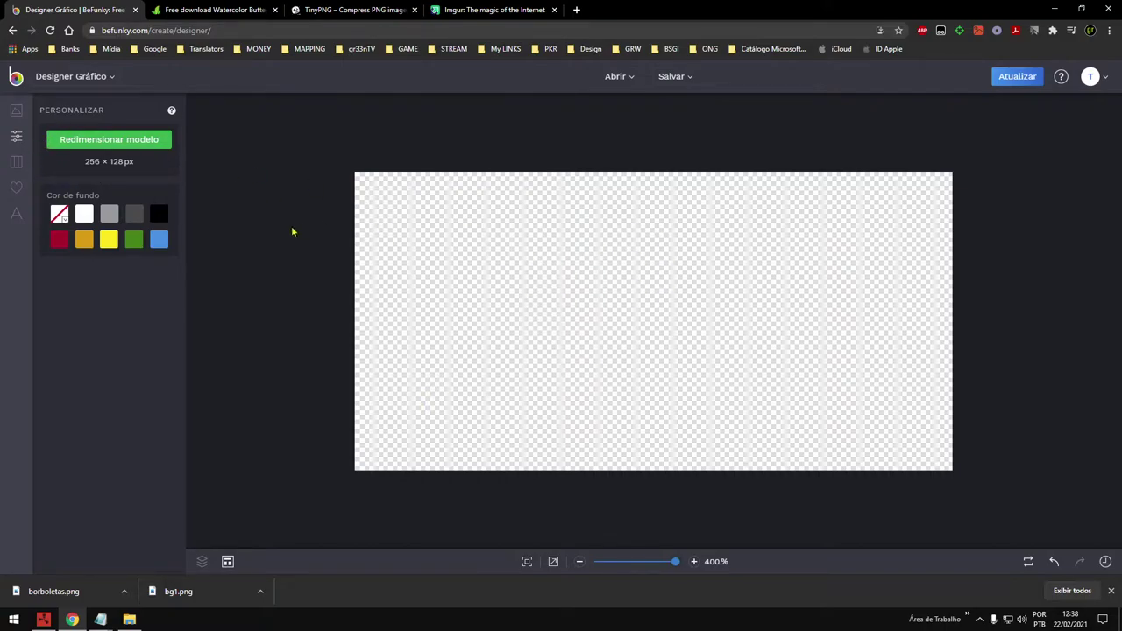
pyautogui.click(17, 112)
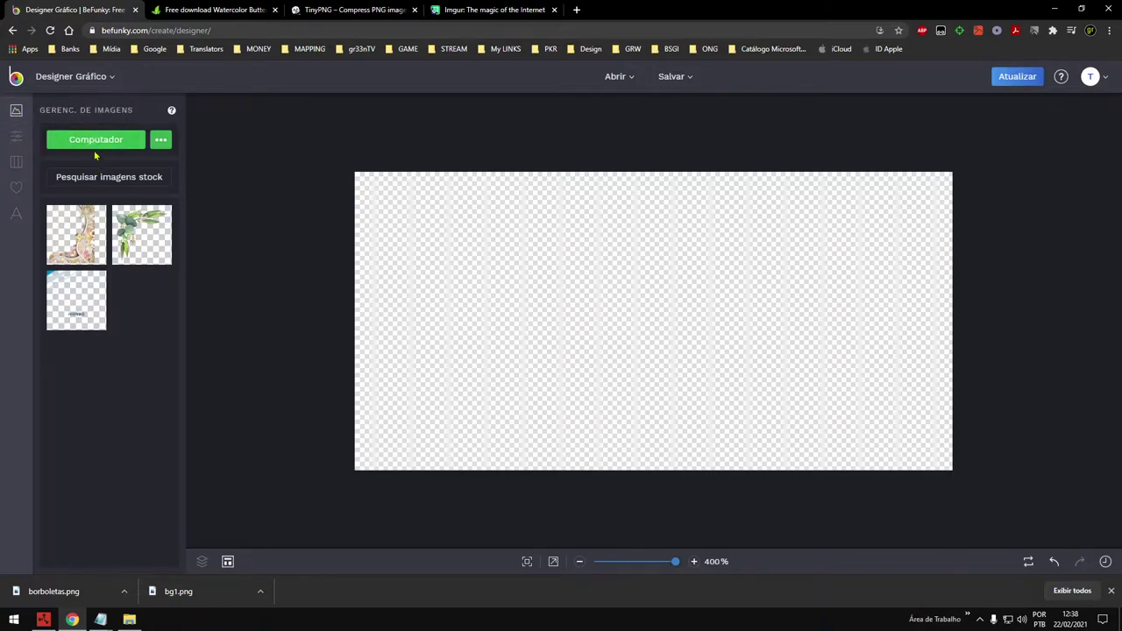
pyautogui.click(82, 144)
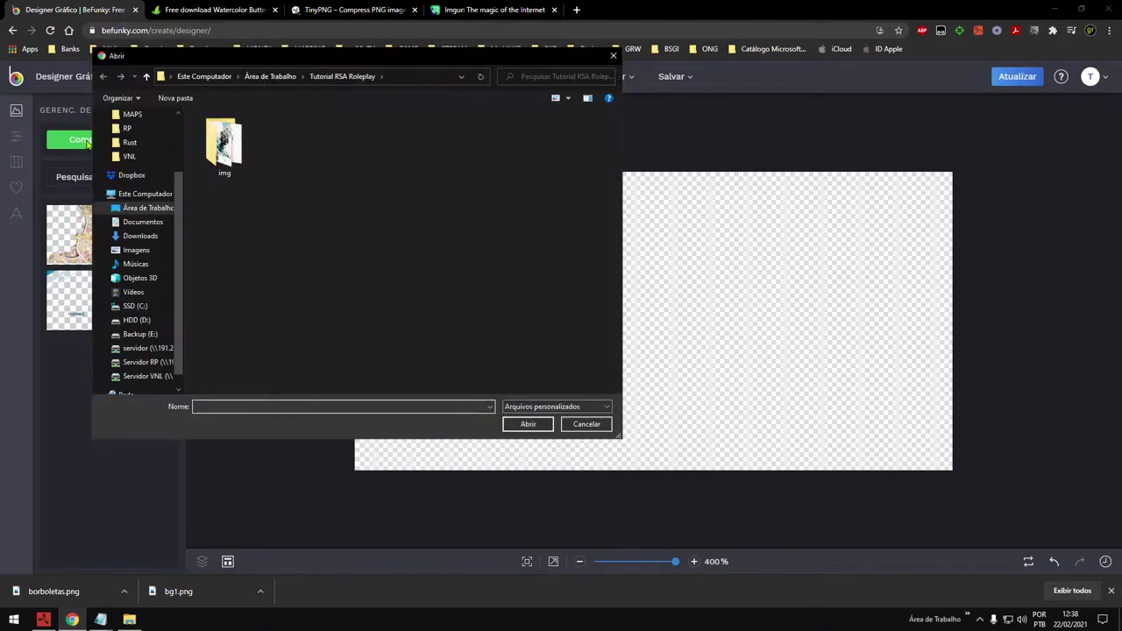
pyautogui.click(227, 154)
pyautogui.doubleClick(227, 153)
pyautogui.click(224, 155)
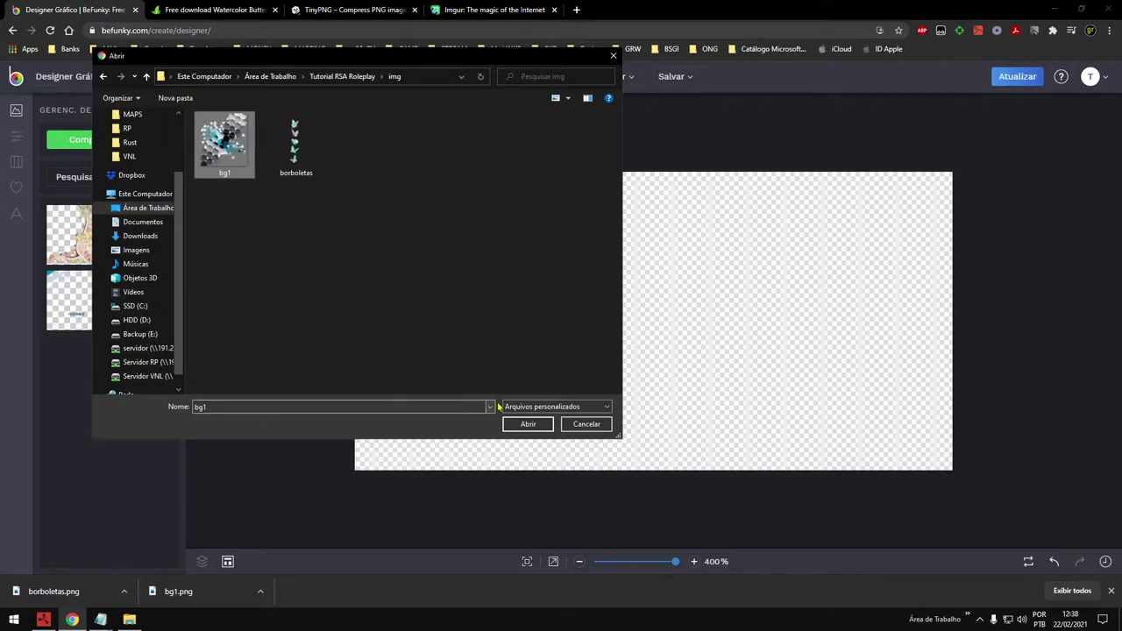
pyautogui.click(528, 424)
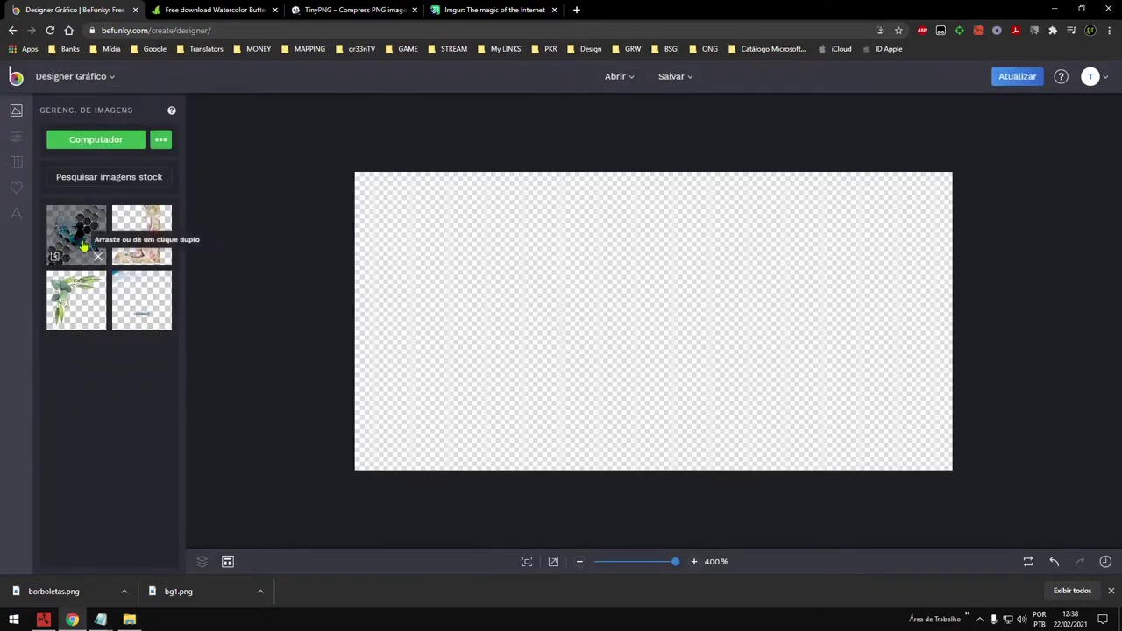
# Step: Remove the three older images from the image manager, keeping only bg1
pyautogui.click(99, 323)
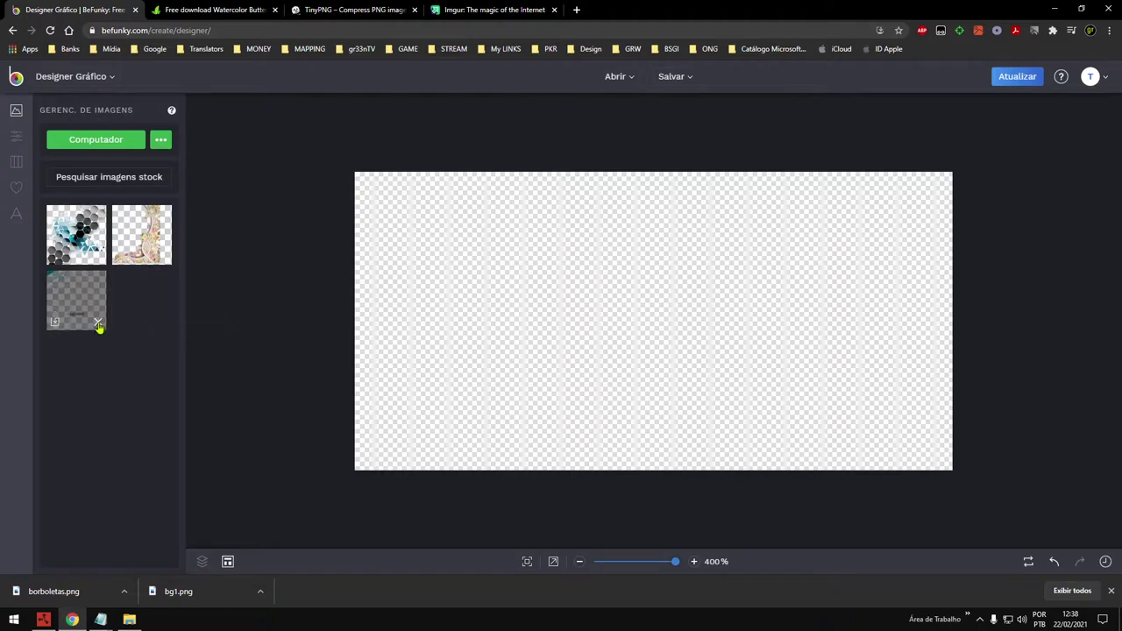
pyautogui.click(98, 323)
pyautogui.click(164, 257)
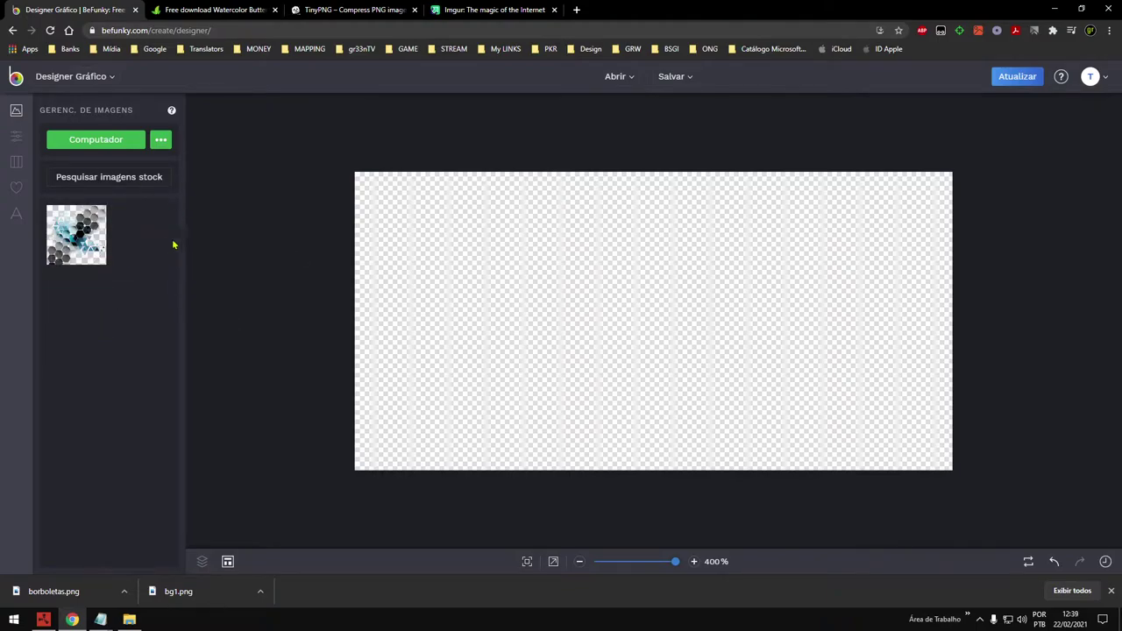
# Step: Upload the borboletas image from the computer to the image manager
pyautogui.click(96, 140)
pyautogui.click(295, 151)
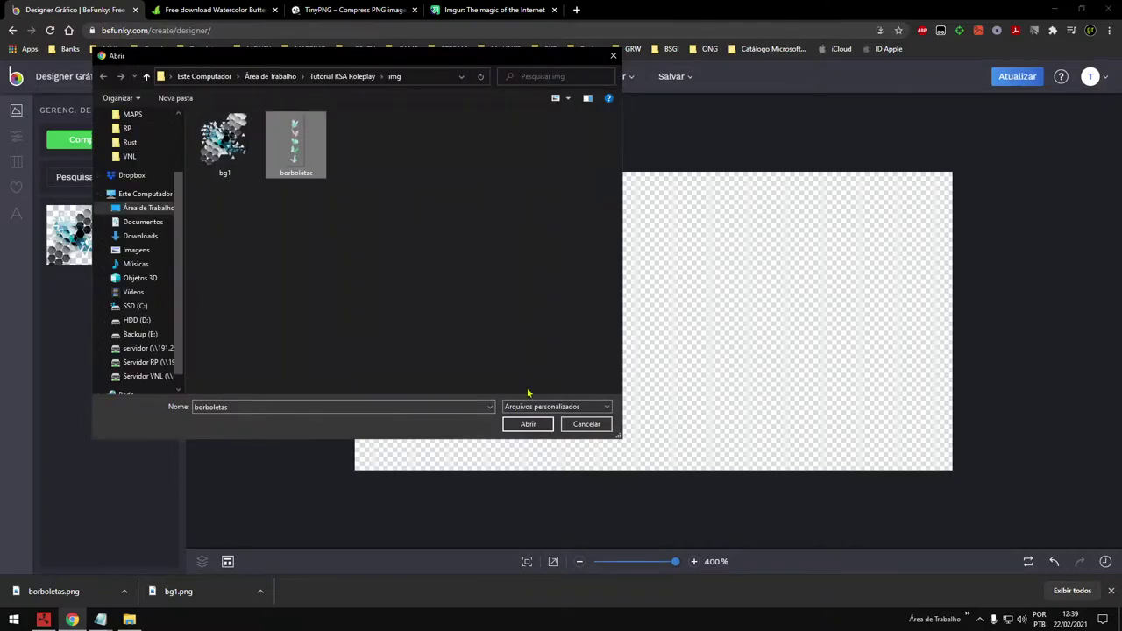
pyautogui.click(528, 424)
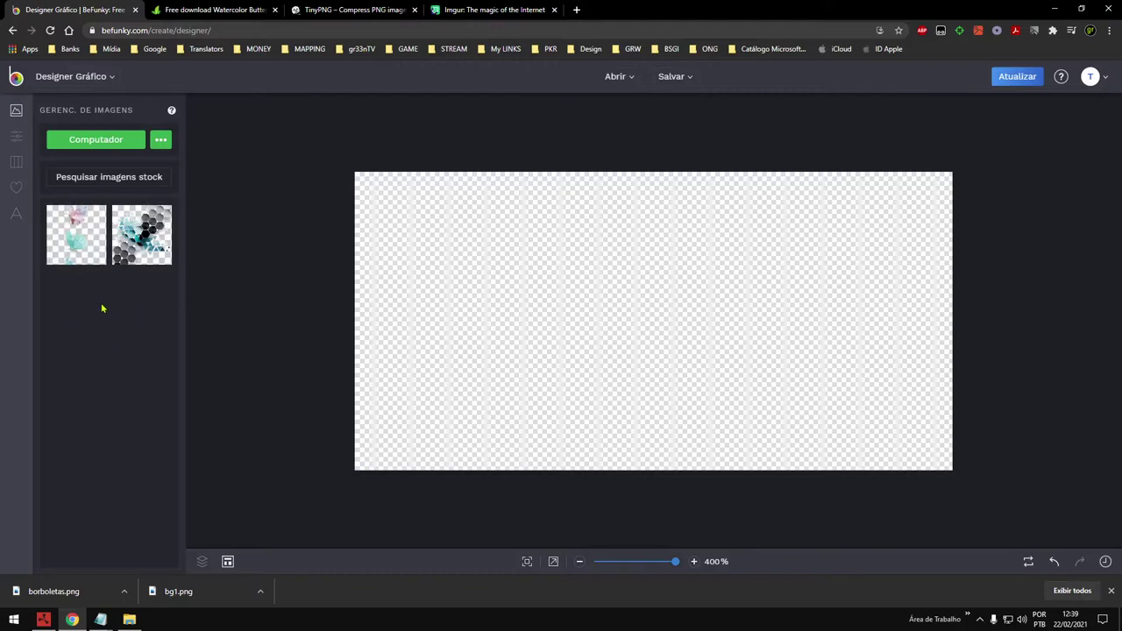
# Step: Add the bg1 hexagon image to the canvas, enlarge it and place it on the canvas's left side
pyautogui.doubleClick(134, 232)
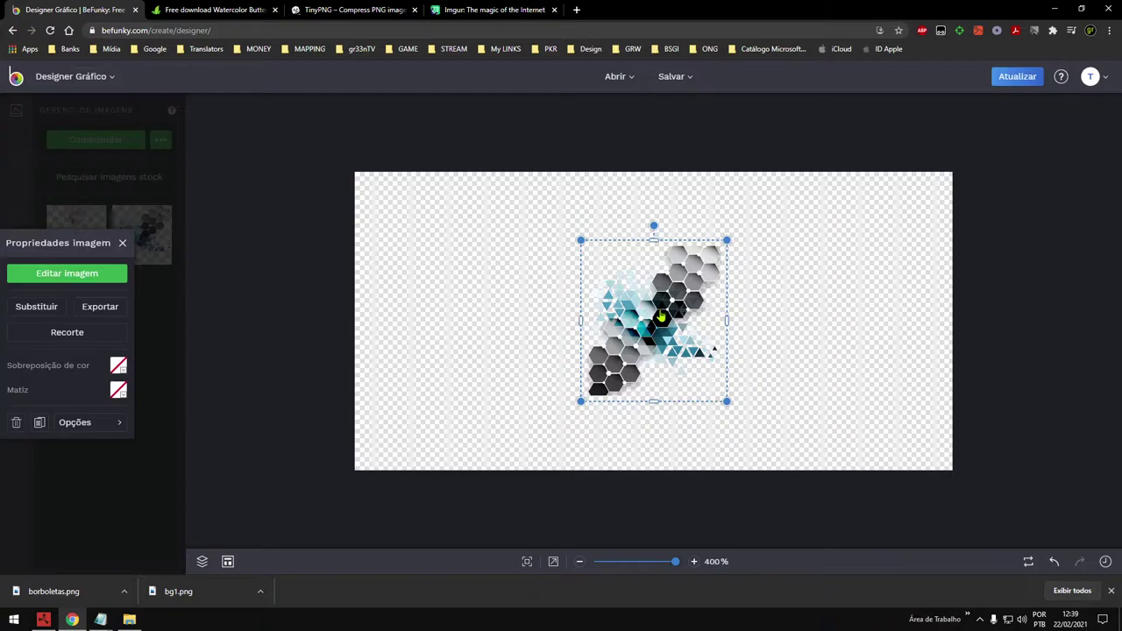
pyautogui.moveTo(661, 315); pyautogui.dragTo(458, 311)
pyautogui.moveTo(524, 234); pyautogui.dragTo(591, 193)
pyautogui.moveTo(382, 398); pyautogui.dragTo(357, 419)
pyautogui.moveTo(460, 305)
pyautogui.mouseDown()
pyautogui.moveTo(474, 331)
pyautogui.moveTo(465, 323)
pyautogui.mouseUp()
pyautogui.click(565, 157)
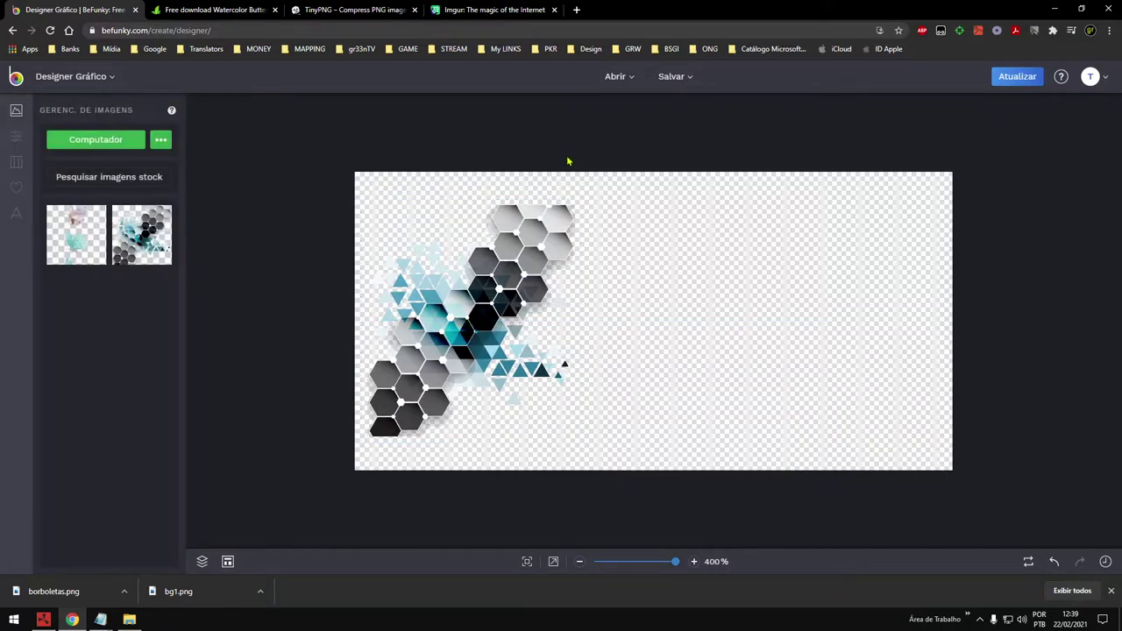
# Step: Add the butterflies image to the canvas, enlarge it beyond the canvas height and place it near the right edge
pyautogui.click(77, 235)
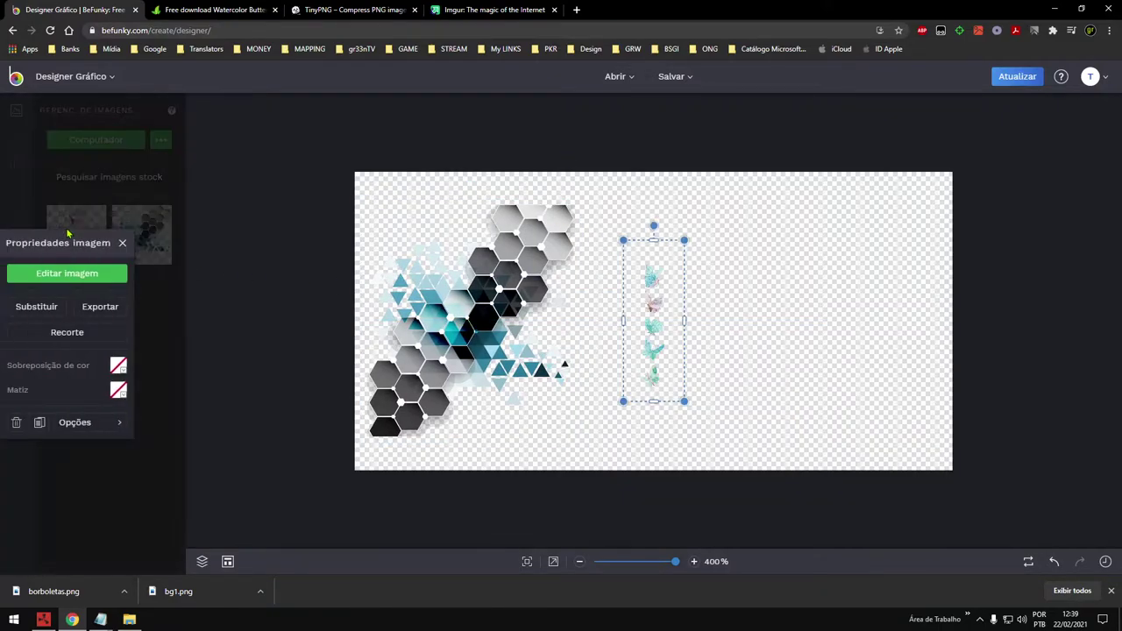
pyautogui.moveTo(683, 399); pyautogui.dragTo(898, 604)
pyautogui.moveTo(623, 240); pyautogui.dragTo(538, 155)
pyautogui.moveTo(681, 342); pyautogui.dragTo(879, 326)
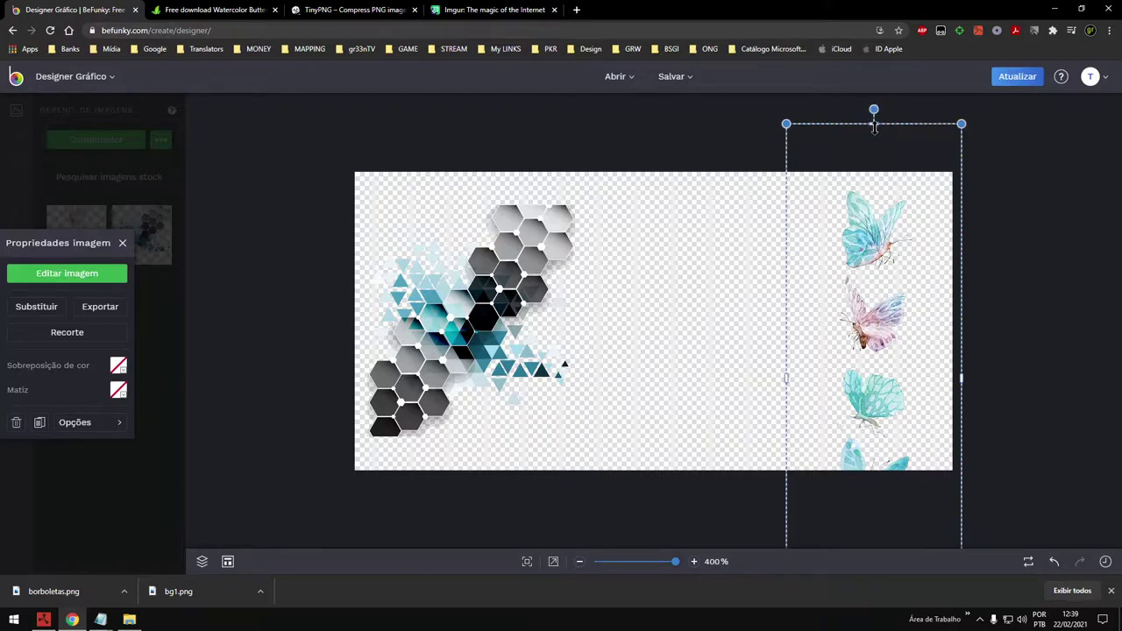
# Step: Crop the butterflies image from its upper and lower edges so only the first three butterflies remain, and return it to the canvas's right side
pyautogui.moveTo(874, 123); pyautogui.dragTo(877, 184)
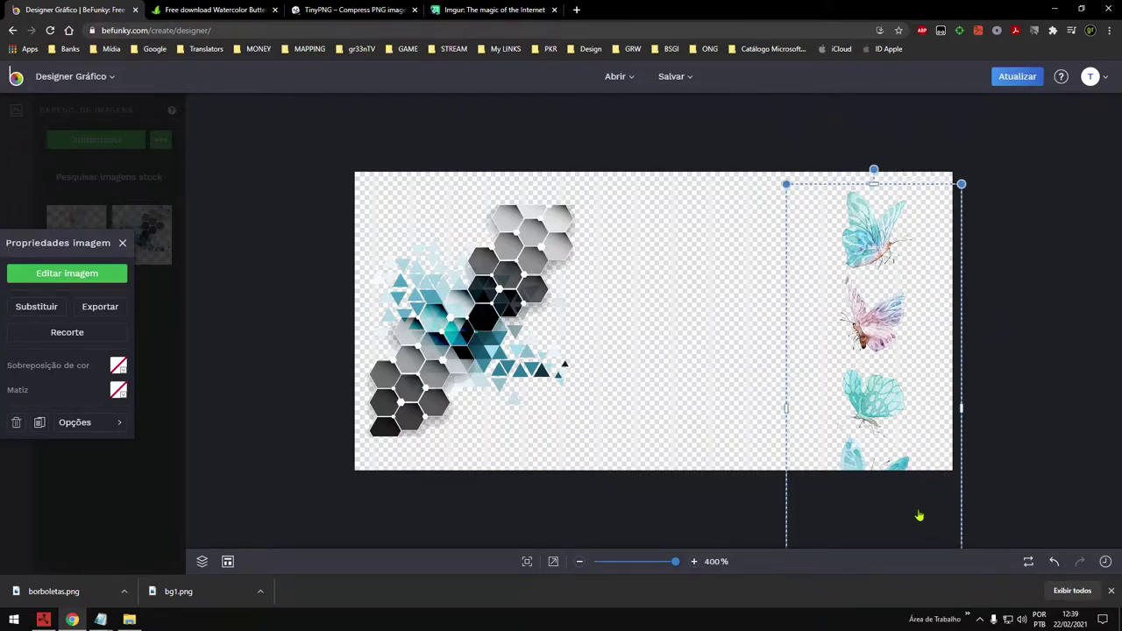
pyautogui.moveTo(882, 400); pyautogui.dragTo(862, 204)
pyautogui.moveTo(855, 439); pyautogui.dragTo(883, 249)
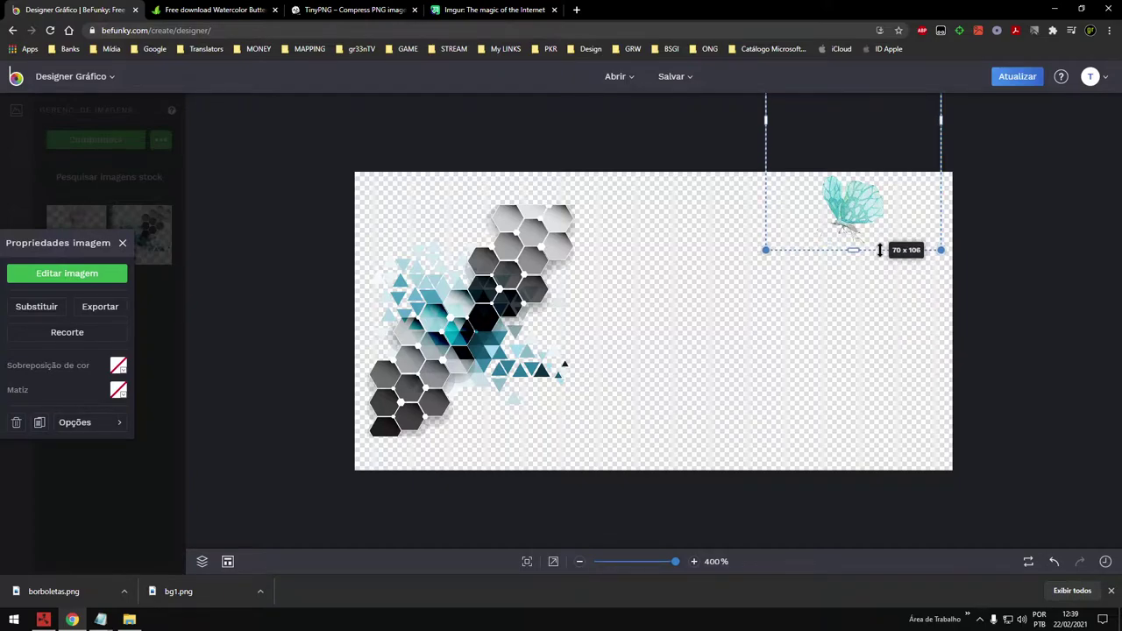
pyautogui.click(862, 192)
pyautogui.moveTo(862, 191); pyautogui.dragTo(887, 349)
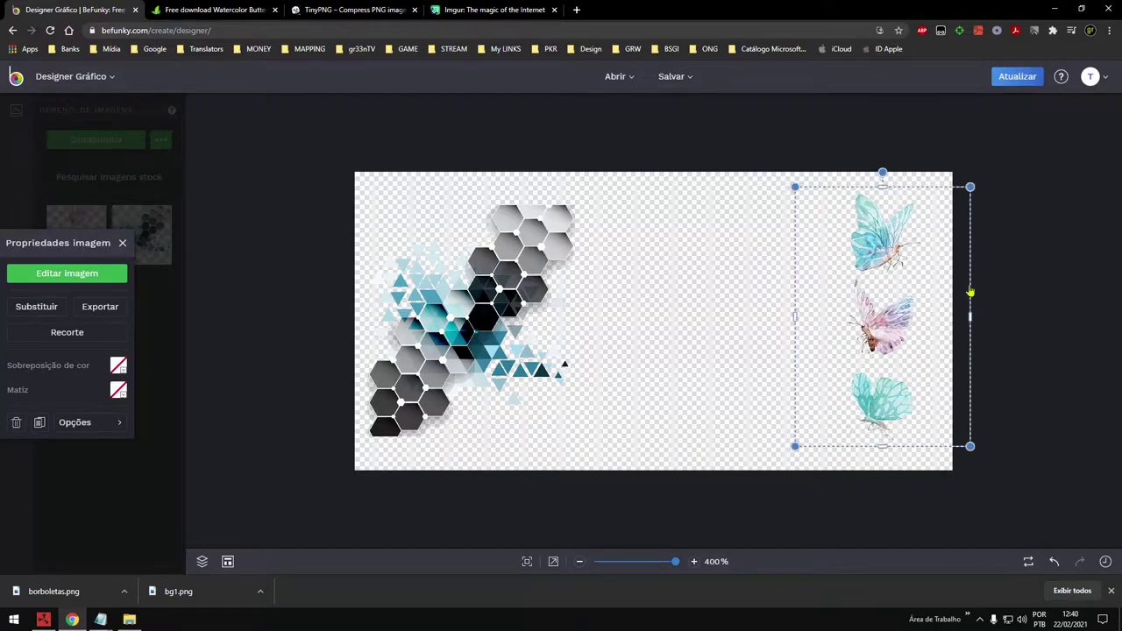
pyautogui.click(1007, 232)
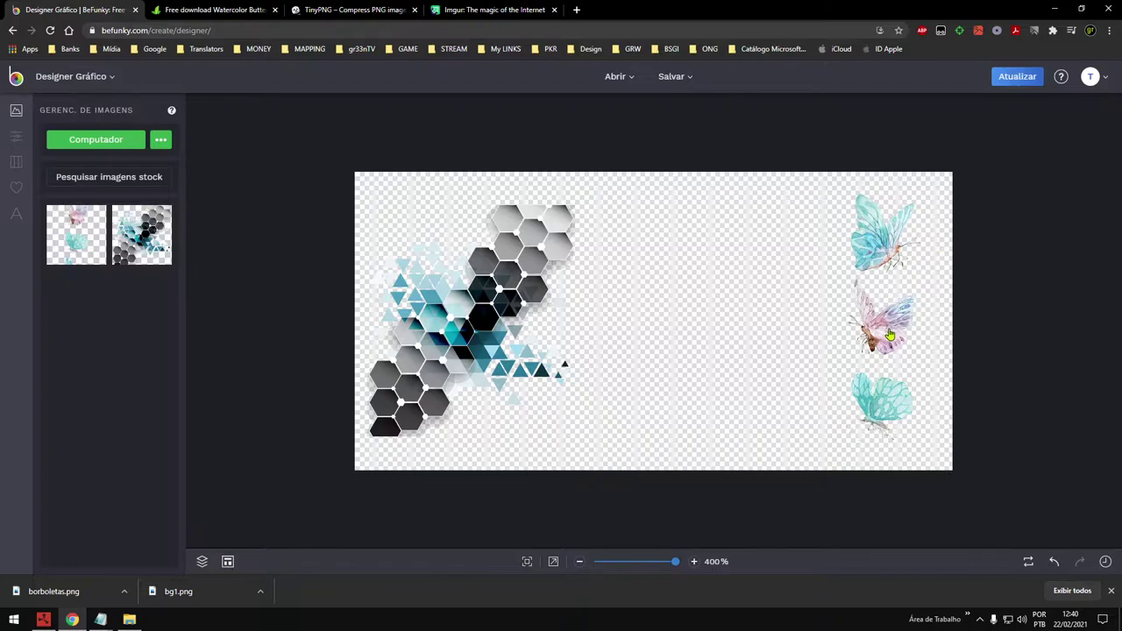
# Step: Nudge the column of three butterflies slightly up and to the right, and deselect it
pyautogui.moveTo(889, 334)
pyautogui.mouseDown()
pyautogui.moveTo(873, 332)
pyautogui.moveTo(896, 326)
pyautogui.mouseUp()
pyautogui.click(1012, 297)
pyautogui.click(1027, 228)
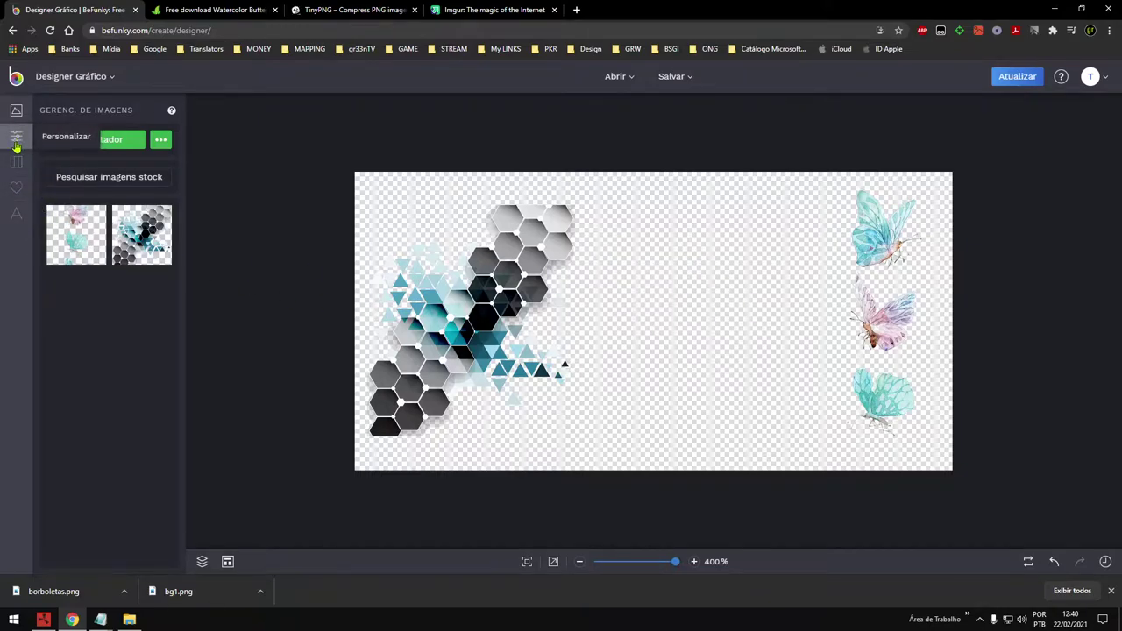
# Step: Add a text box to the design and browse the list of available fonts for it
pyautogui.click(16, 216)
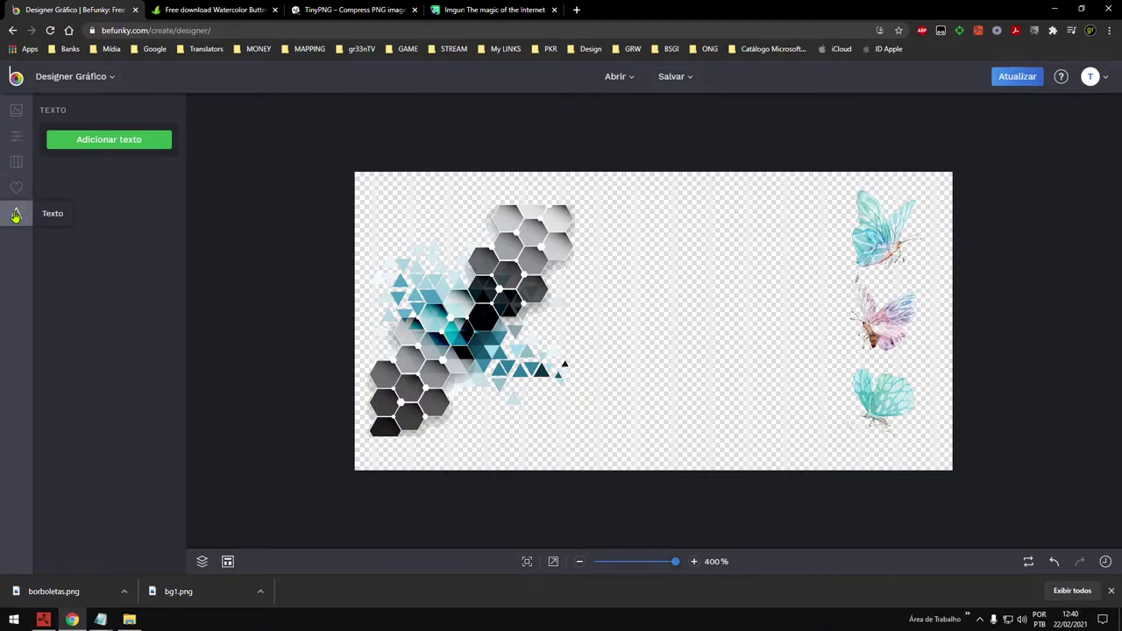
pyautogui.click(103, 142)
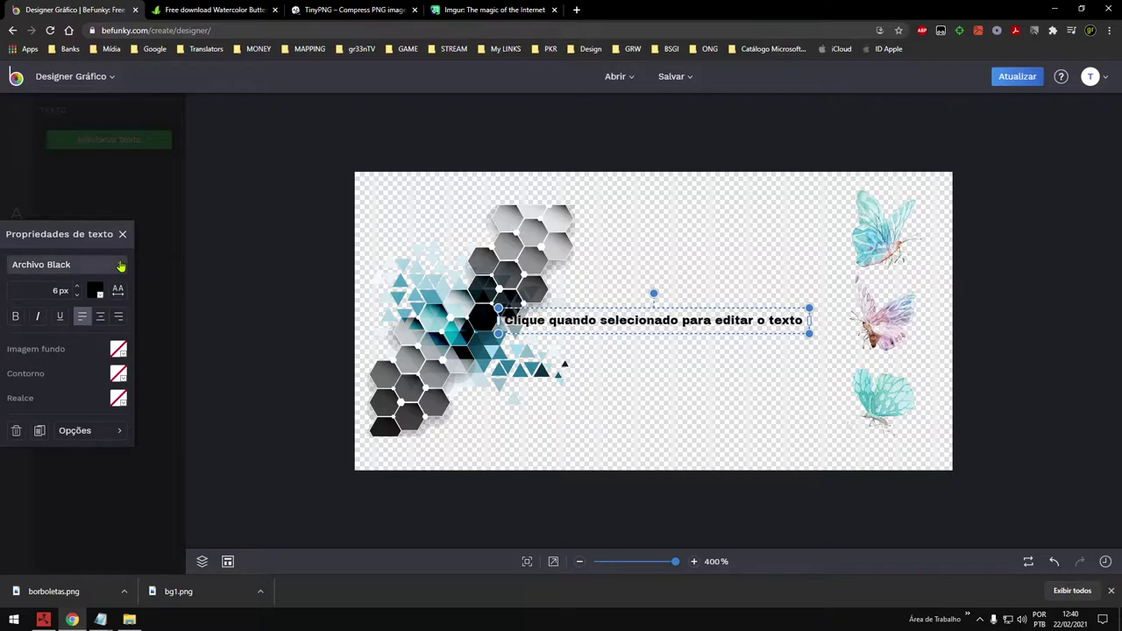
pyautogui.click(116, 264)
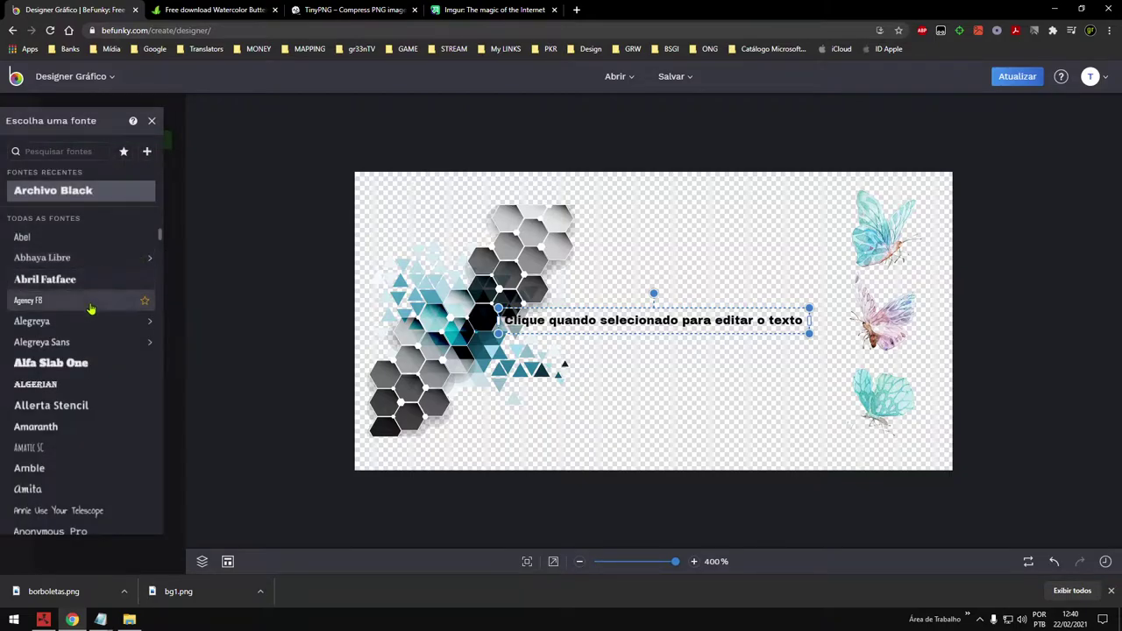
pyautogui.moveTo(89, 327)
pyautogui.scroll(-1, 90, 333)
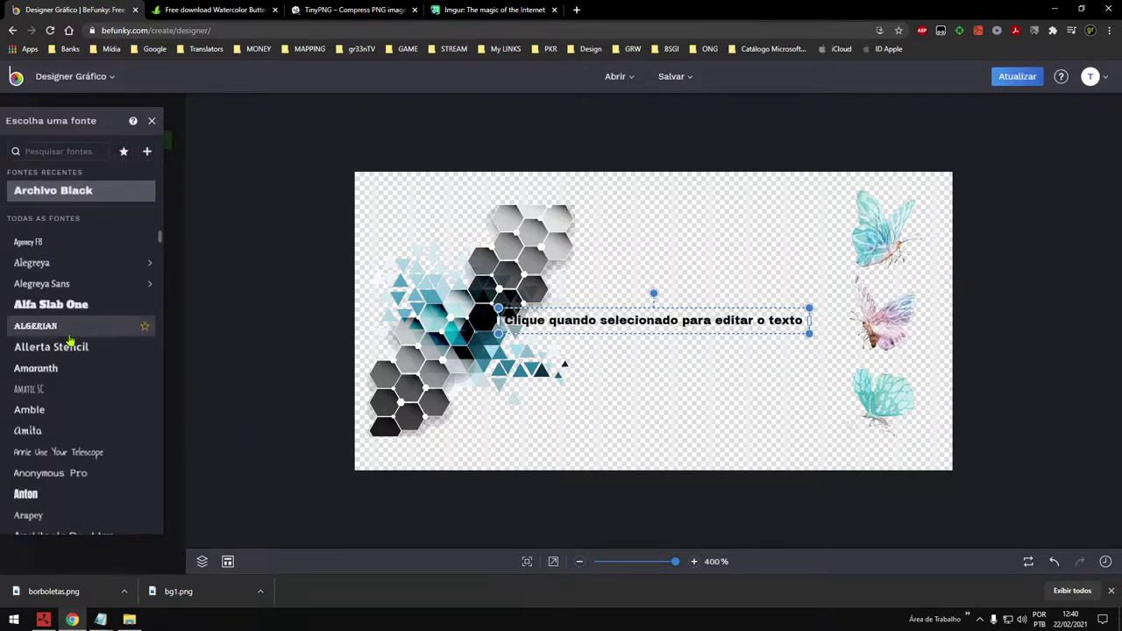
pyautogui.scroll(-3, 87, 332)
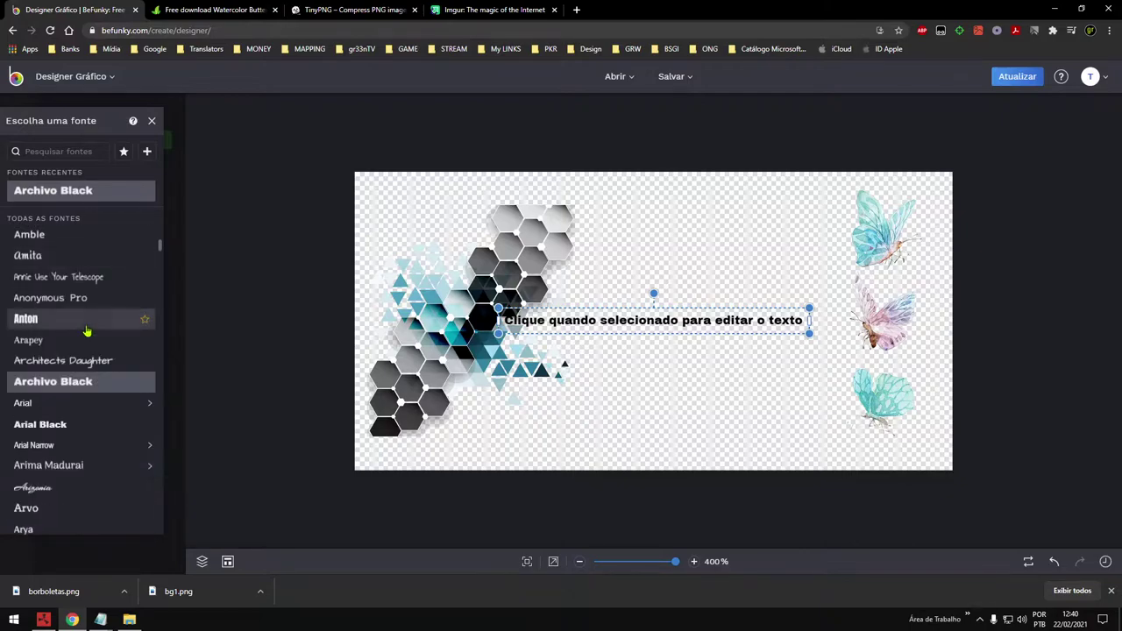
pyautogui.scroll(-1, 80, 313)
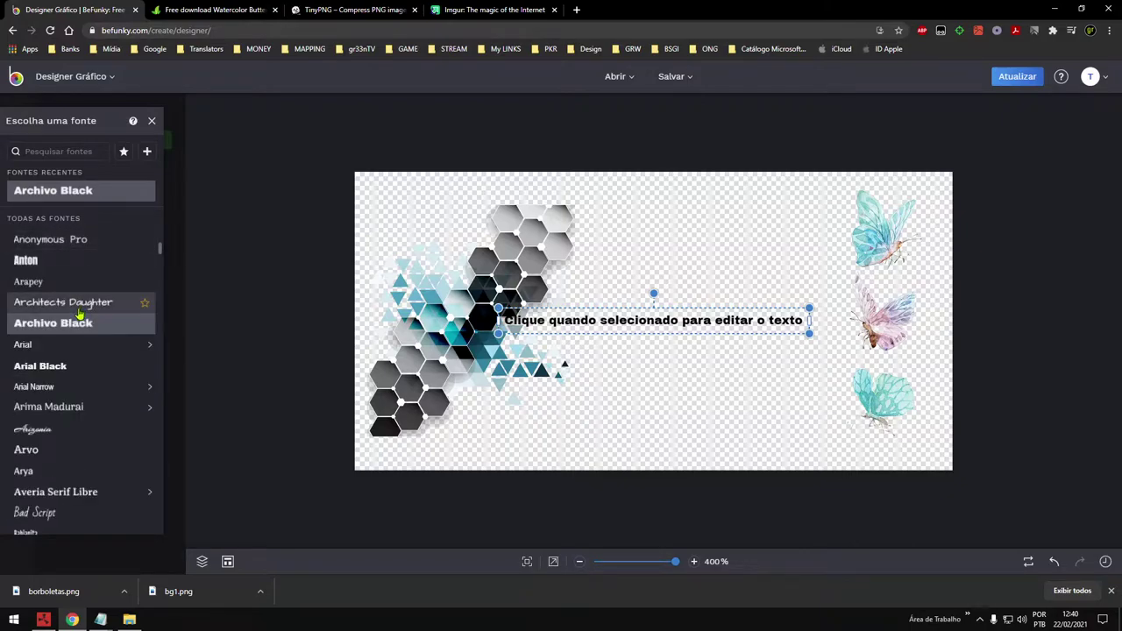
pyautogui.scroll(1, 79, 314)
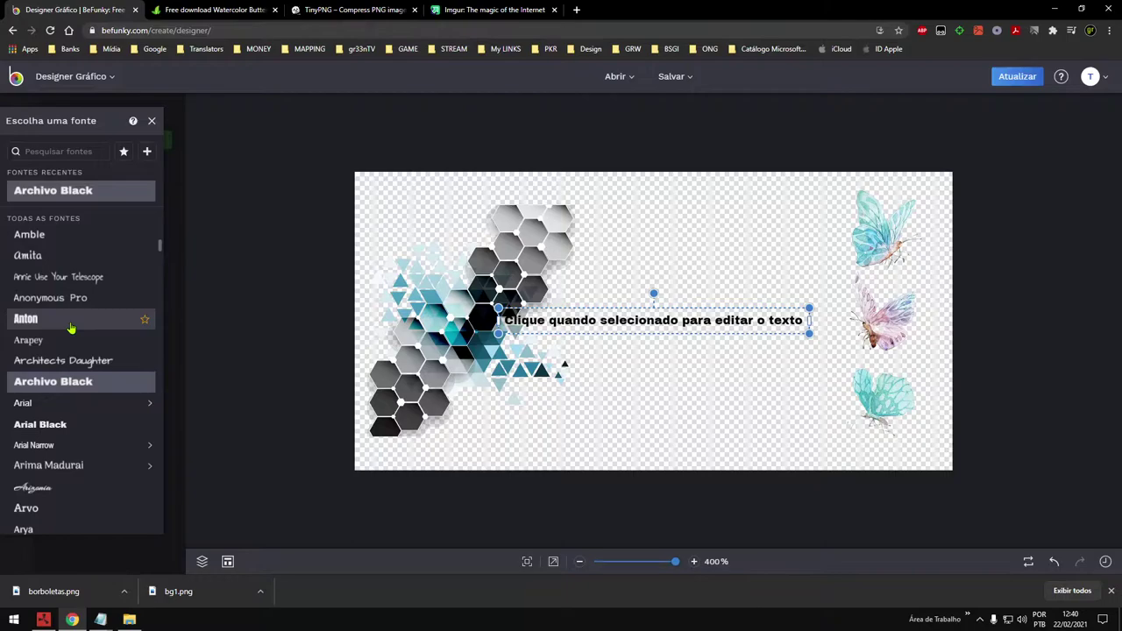
# Step: Open the DaFont site in a new browser tab and look through its categories and recently added fonts
pyautogui.click(576, 9)
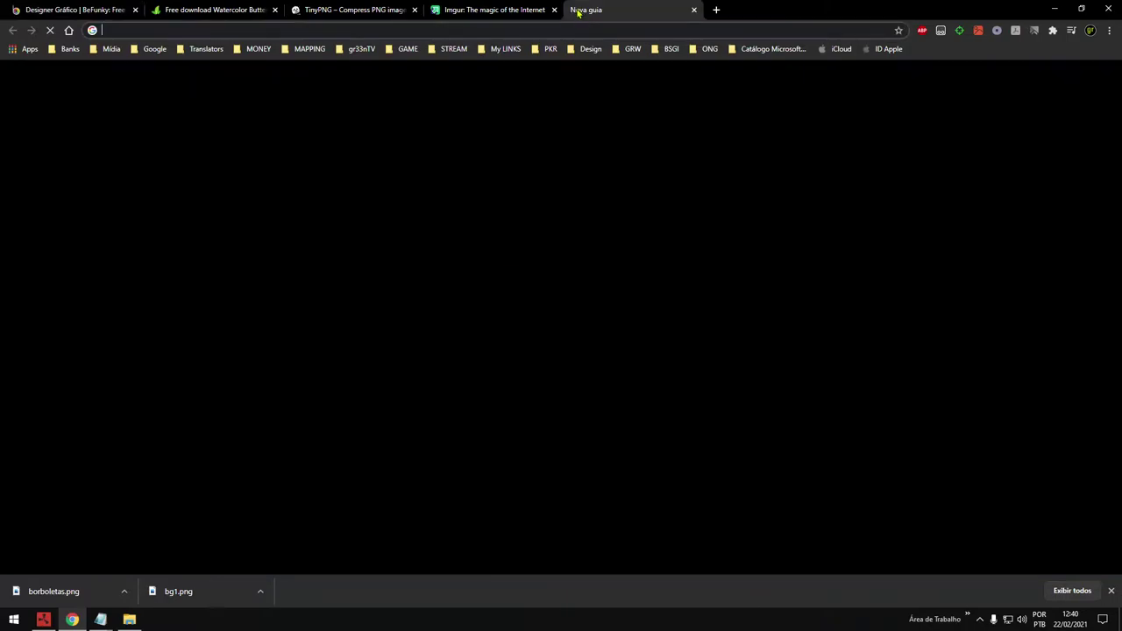
pyautogui.write('da')
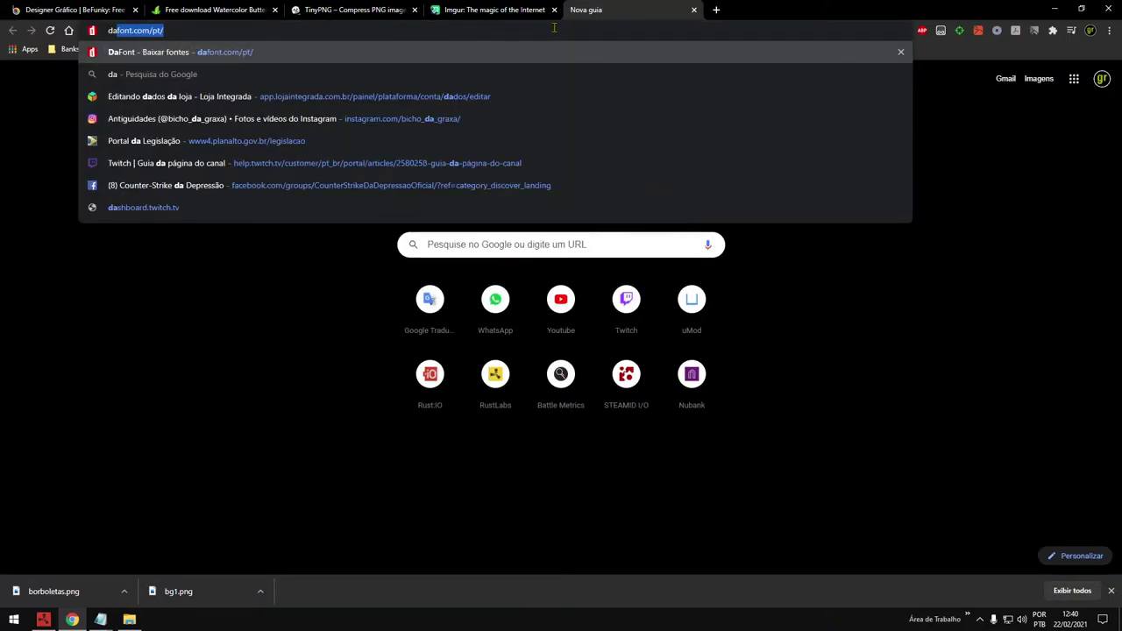
pyautogui.press('Return')
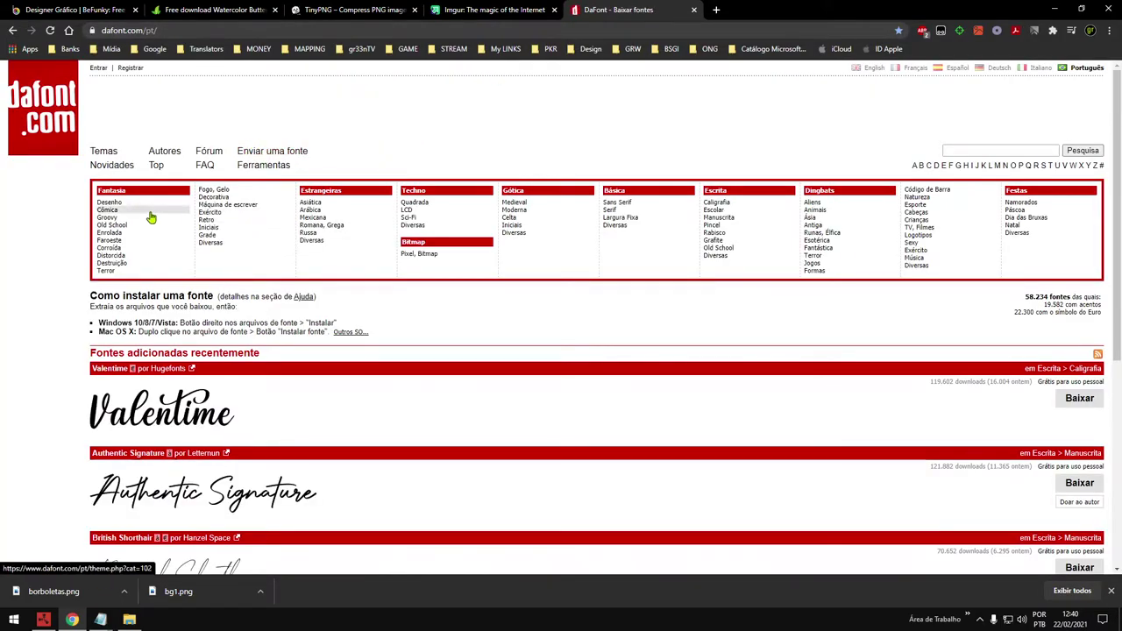
pyautogui.scroll(-5, 406, 320)
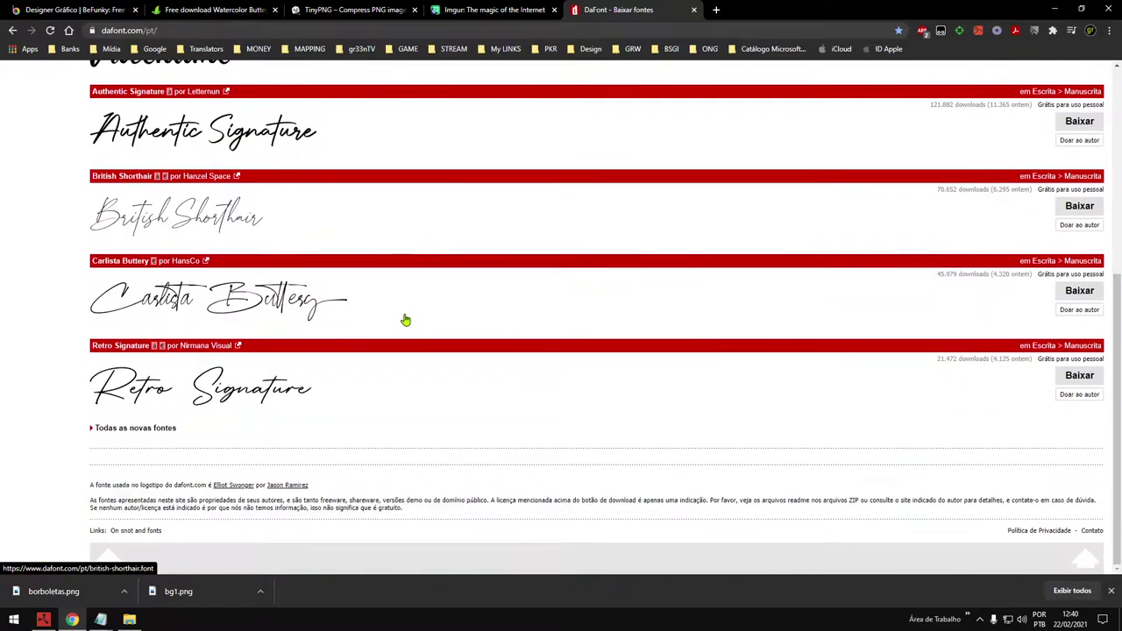
pyautogui.scroll(5, 406, 320)
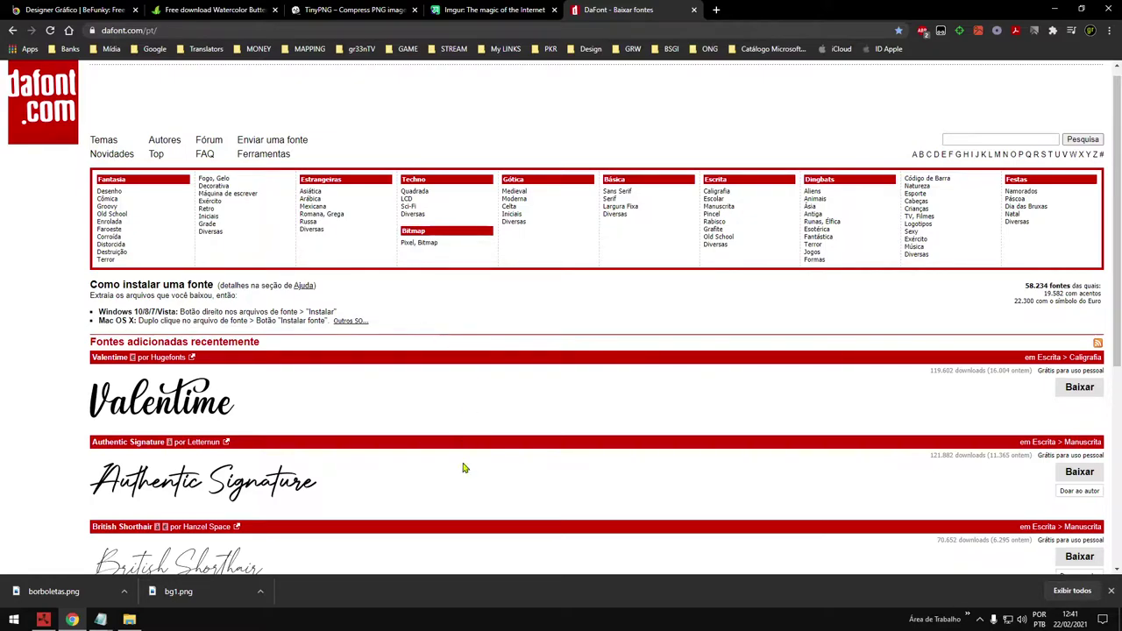
# Step: Switch to File Explorer and locate the Fonts folder inside Windows on the SSD (C:) drive, then return to the browser
pyautogui.click(129, 619)
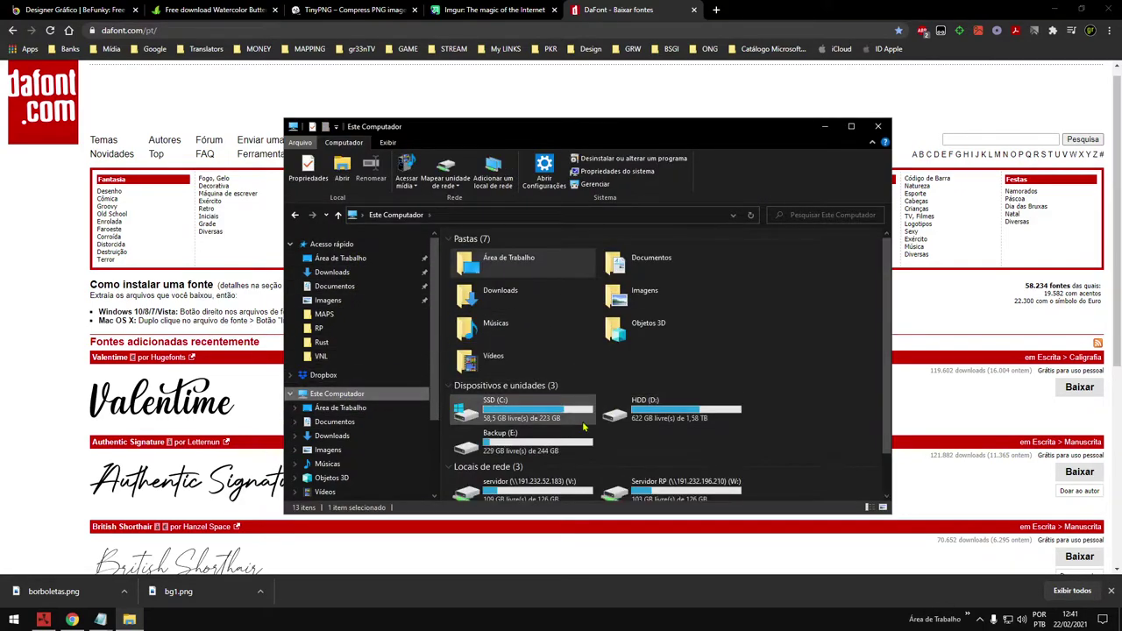
pyautogui.doubleClick(502, 409)
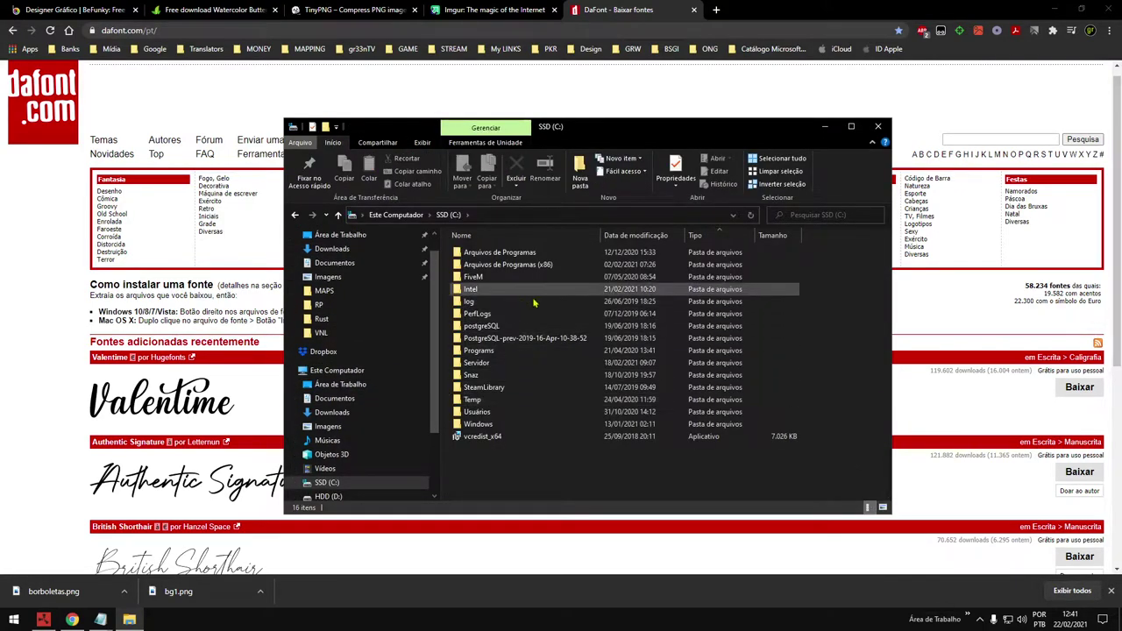
pyautogui.doubleClick(488, 425)
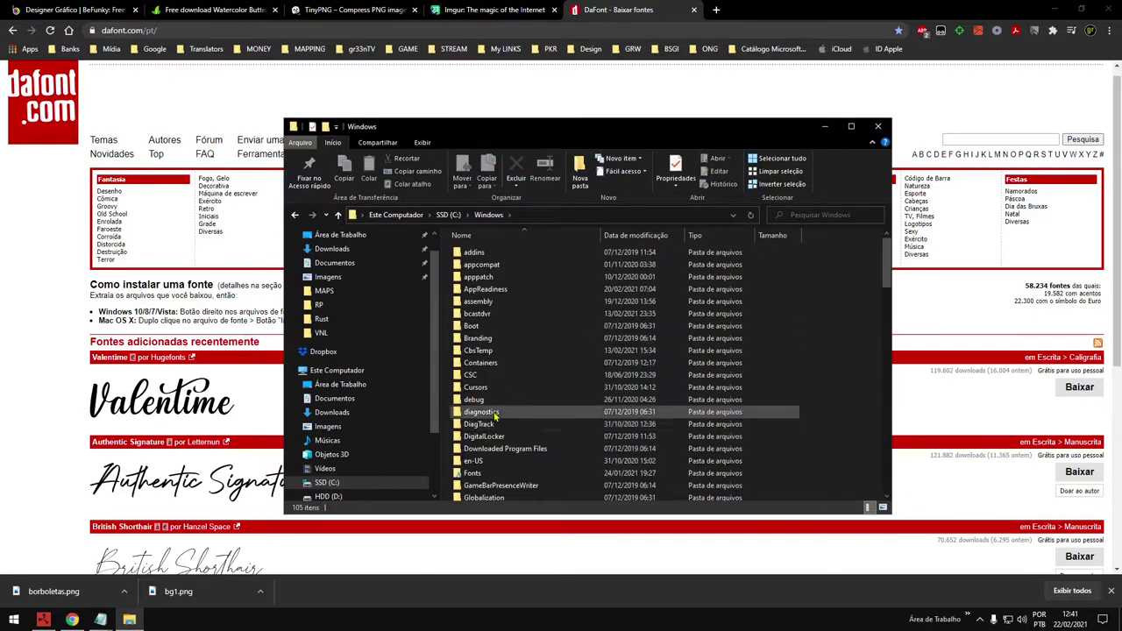
pyautogui.click(481, 447)
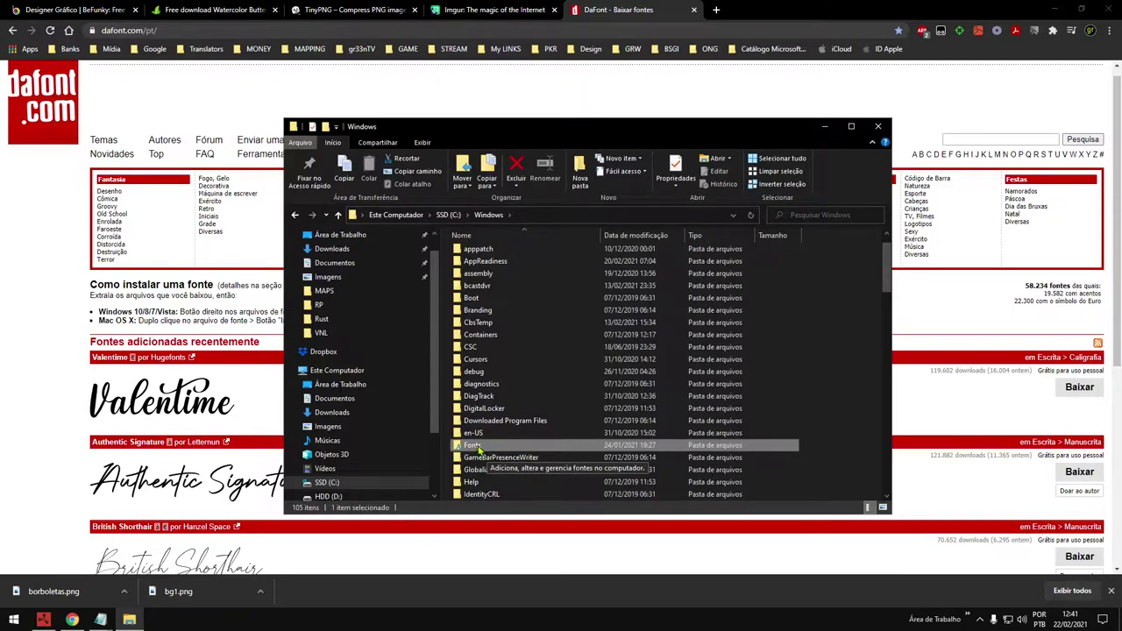
pyautogui.click(443, 95)
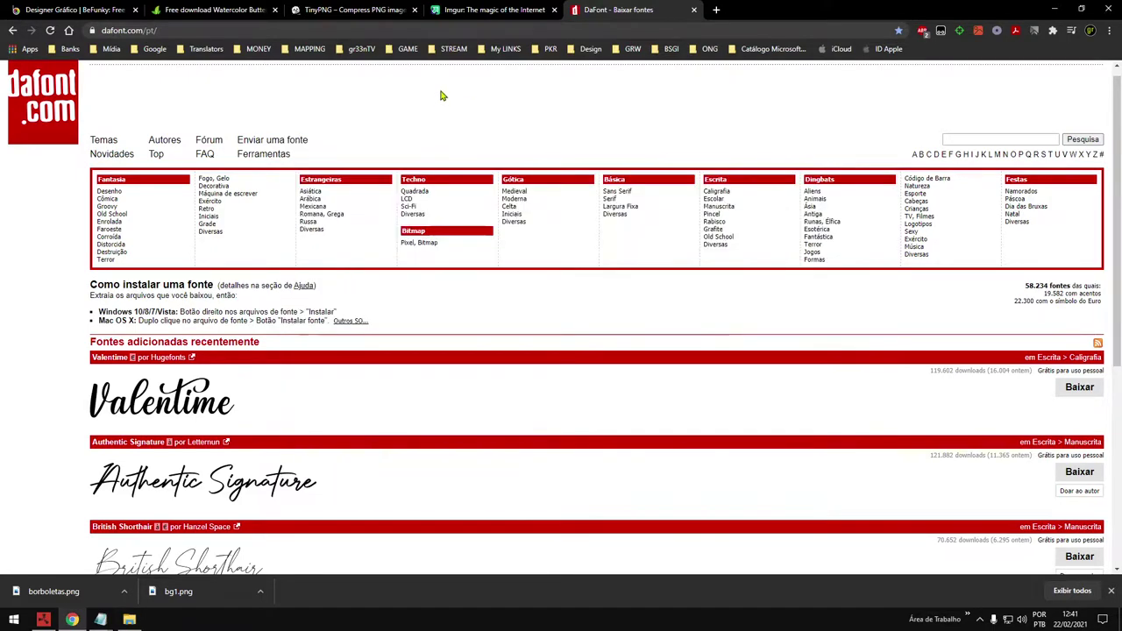
# Step: Download the Valentime font from DaFont, saving its archive in the Tutorial RSA Roleplay folder on the desktop
pyautogui.click(1072, 389)
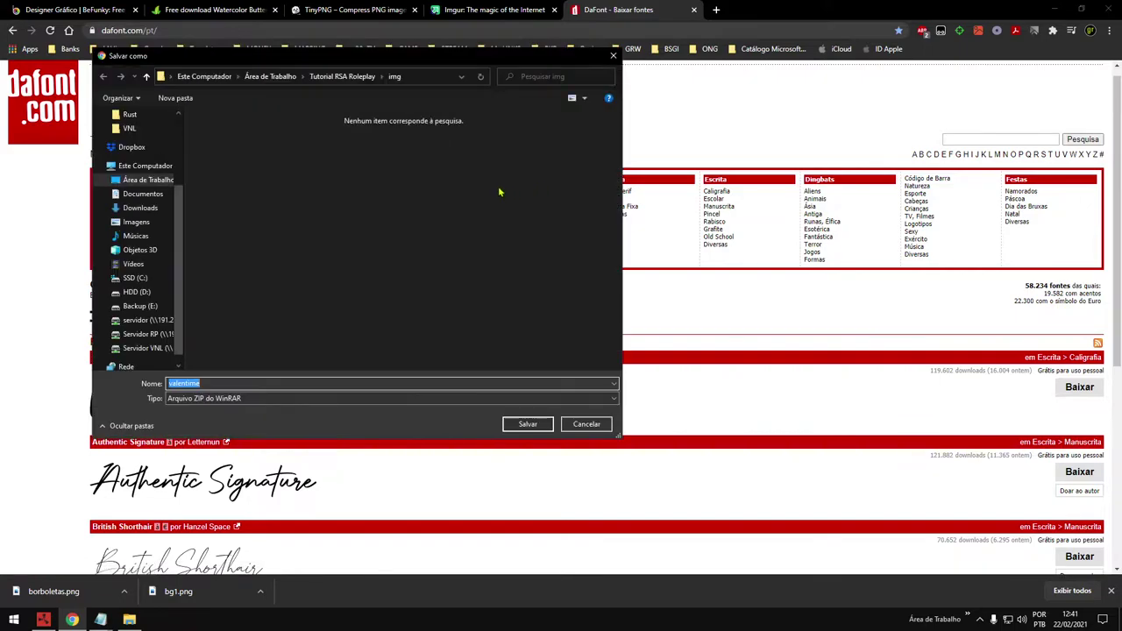
pyautogui.click(149, 180)
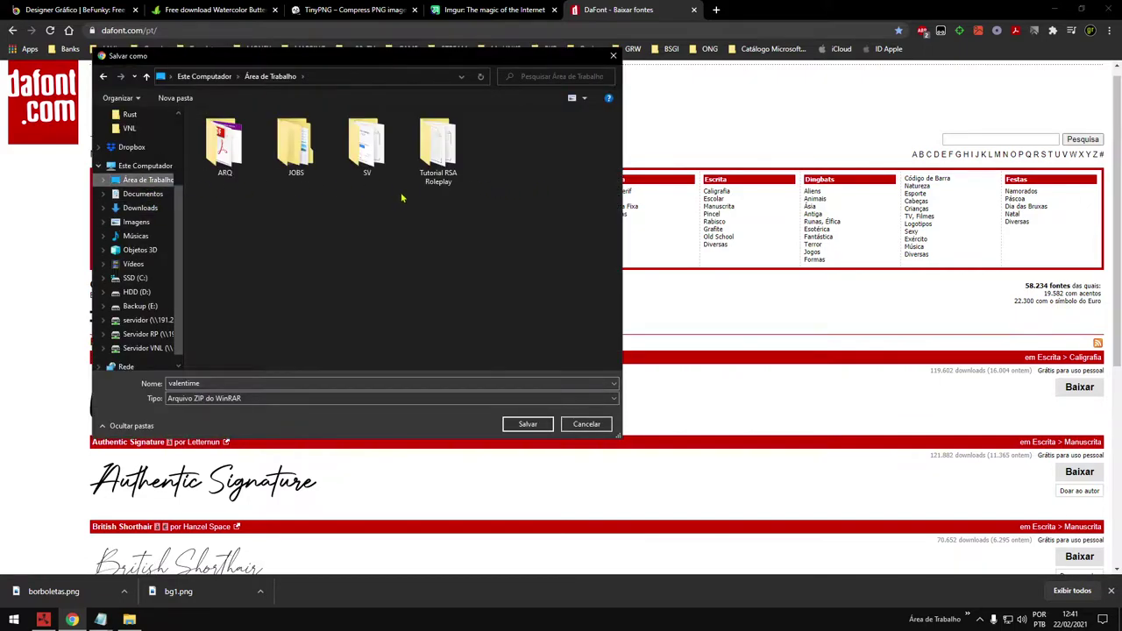
pyautogui.doubleClick(441, 154)
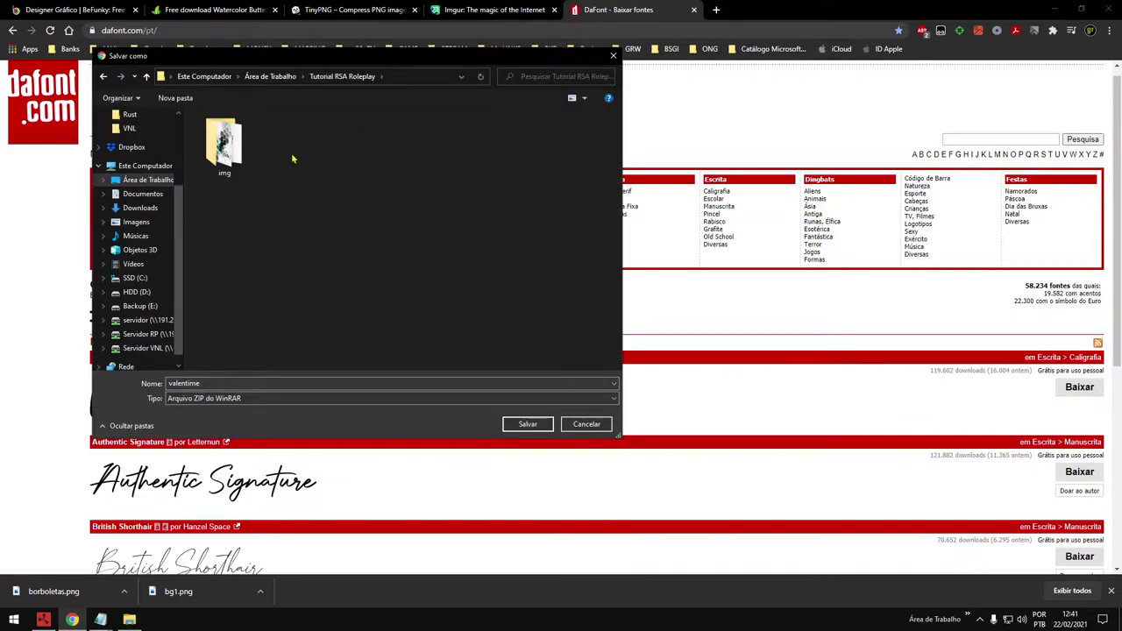
pyautogui.click(530, 425)
# Step: In File Explorer, extract the valentime archive inside the Tutorial RSA Roleplay desktop folder and delete the archive
pyautogui.click(129, 620)
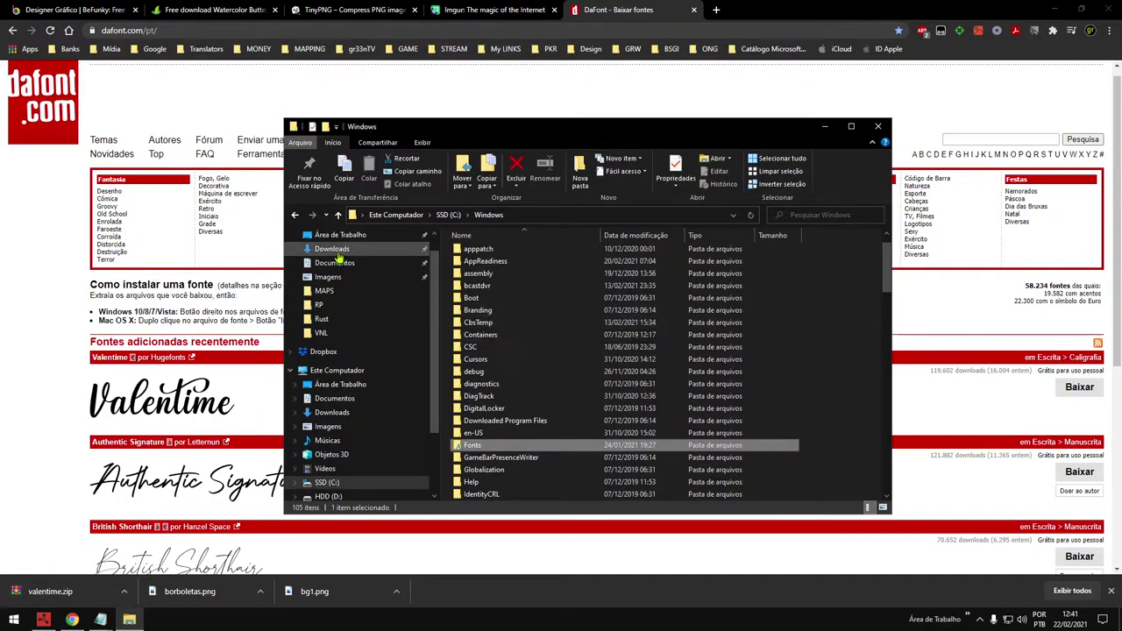
pyautogui.click(347, 235)
pyautogui.doubleClick(668, 263)
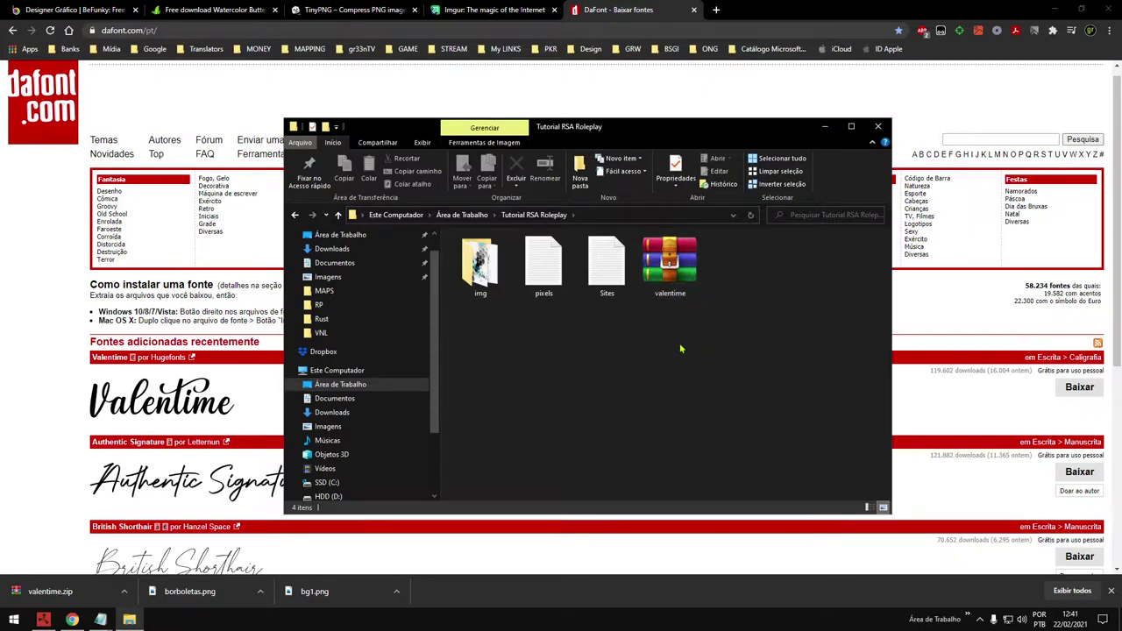
pyautogui.click(680, 298)
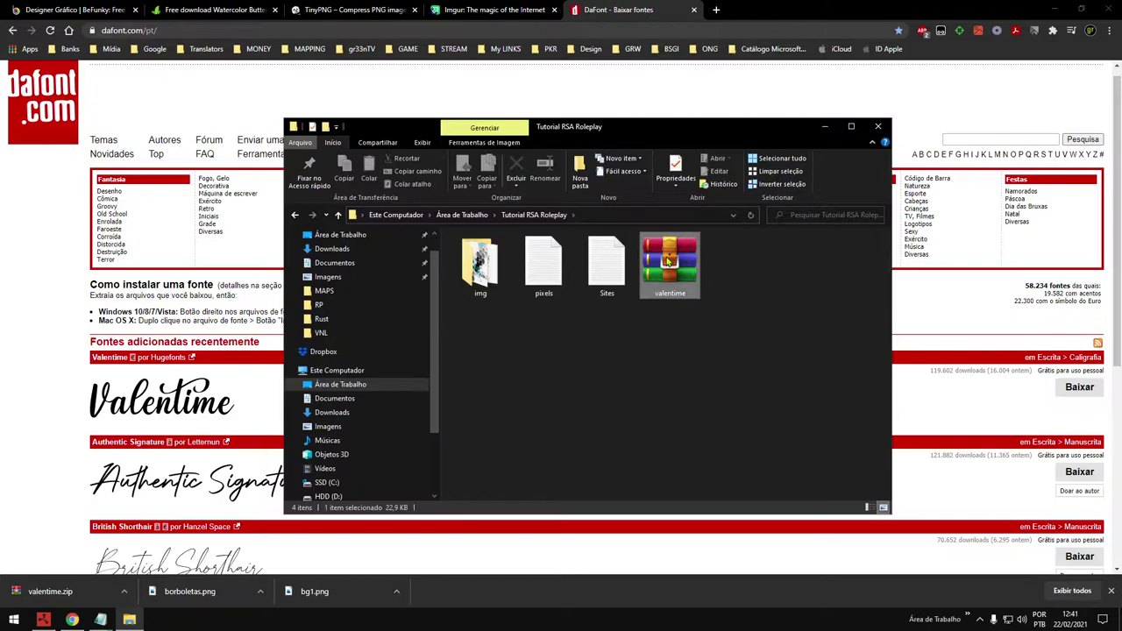
pyautogui.rightClick(667, 258)
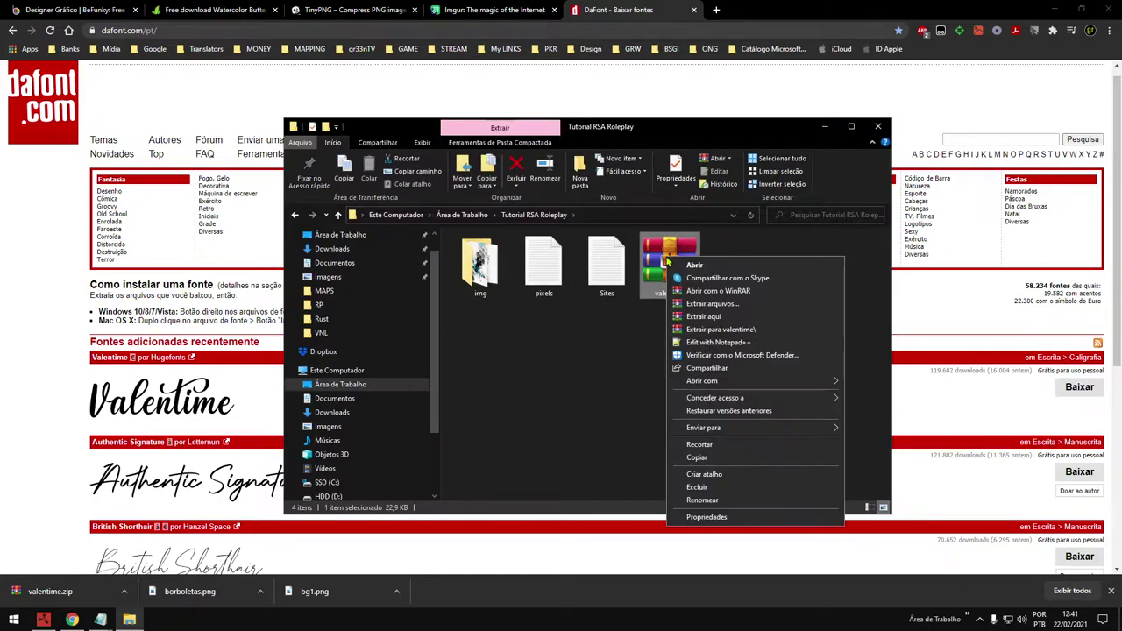
pyautogui.click(745, 322)
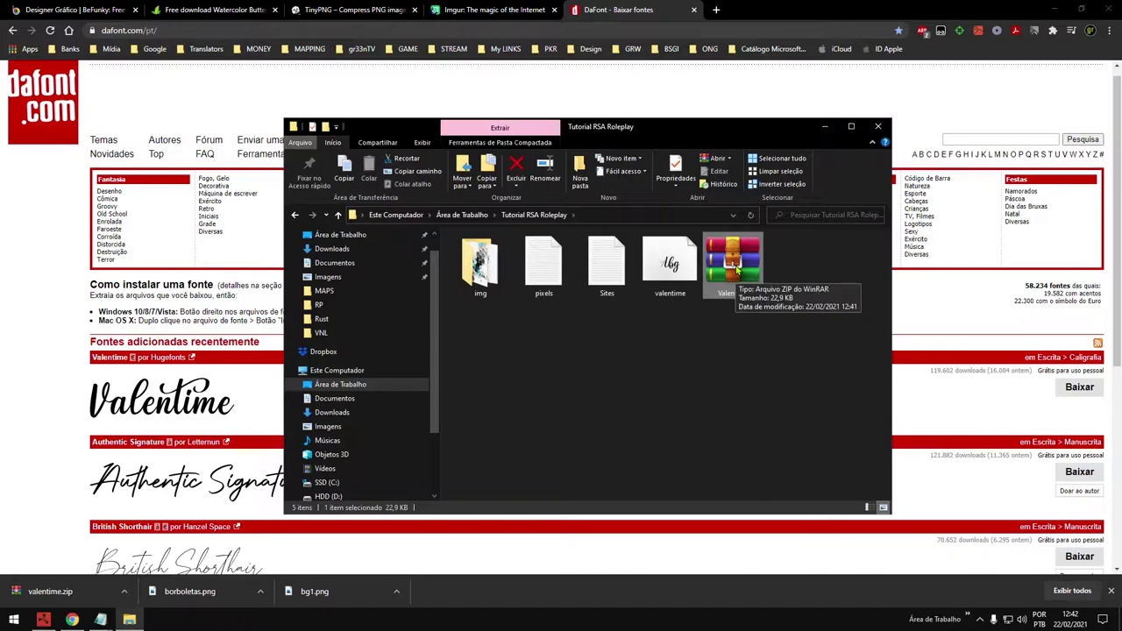
pyautogui.press('Delete')
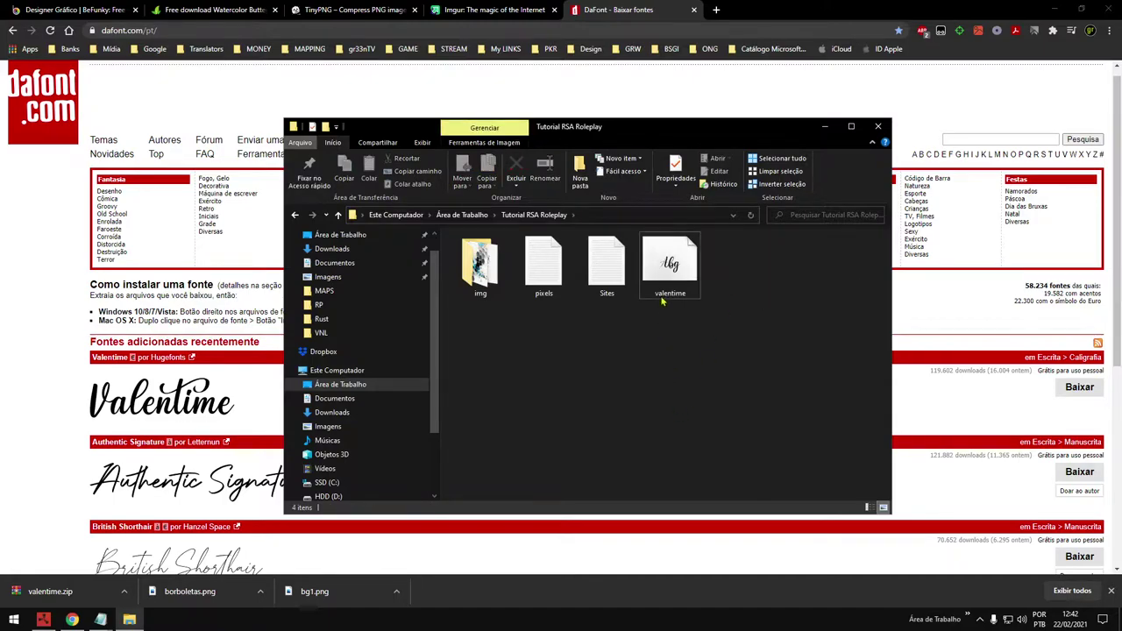
# Step: Install the extracted valentime font for the current user and delete its font file from the folder
pyautogui.rightClick(662, 267)
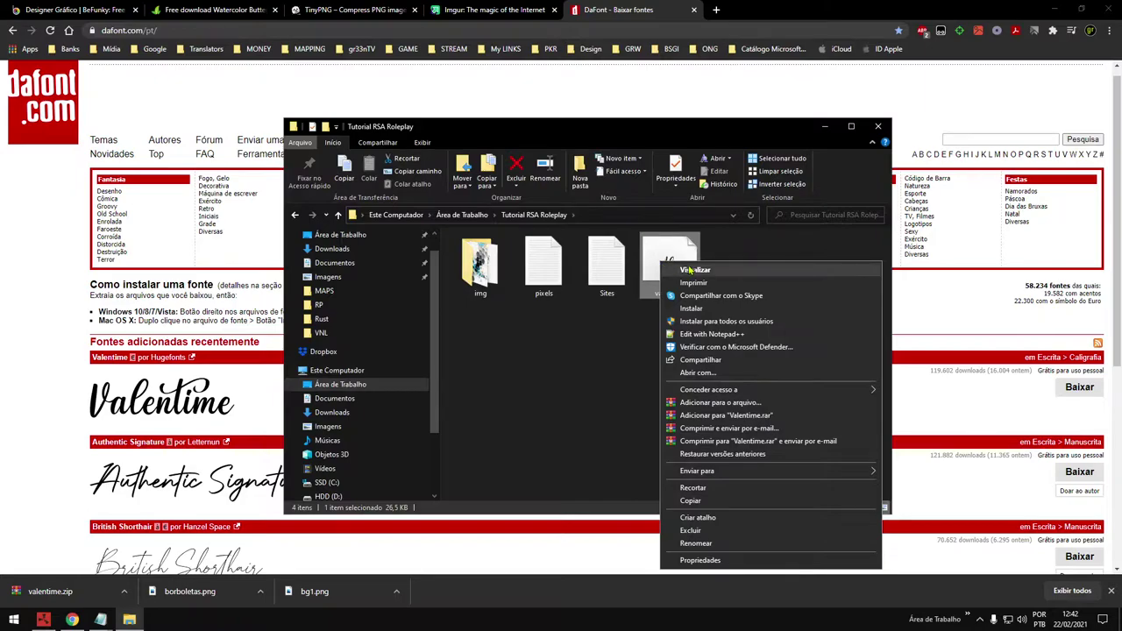
pyautogui.click(694, 309)
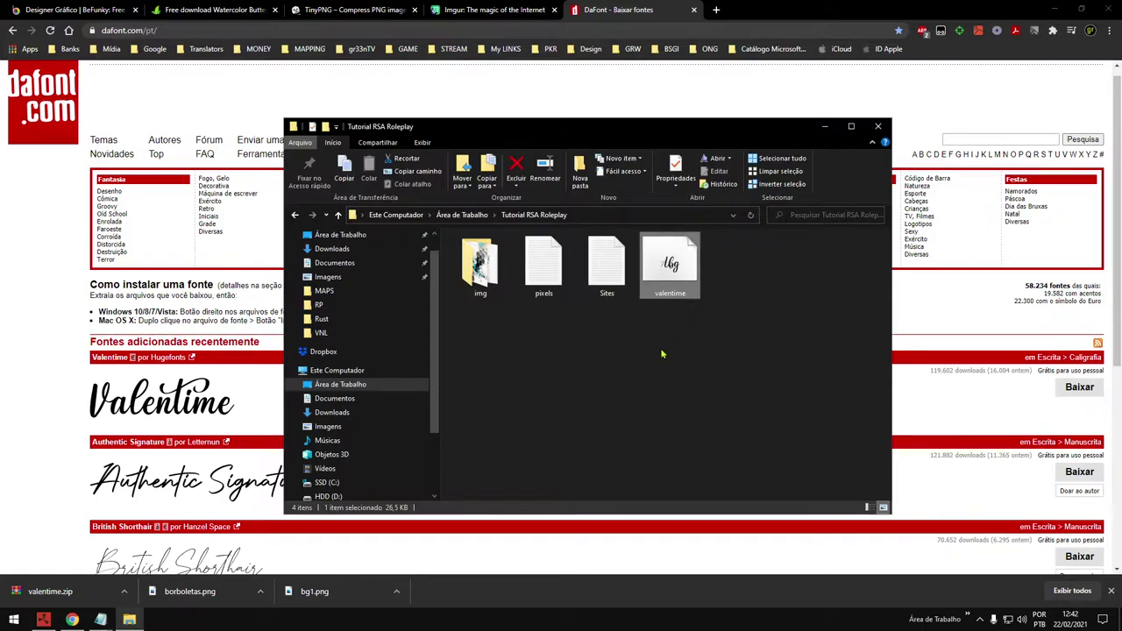
pyautogui.click(679, 298)
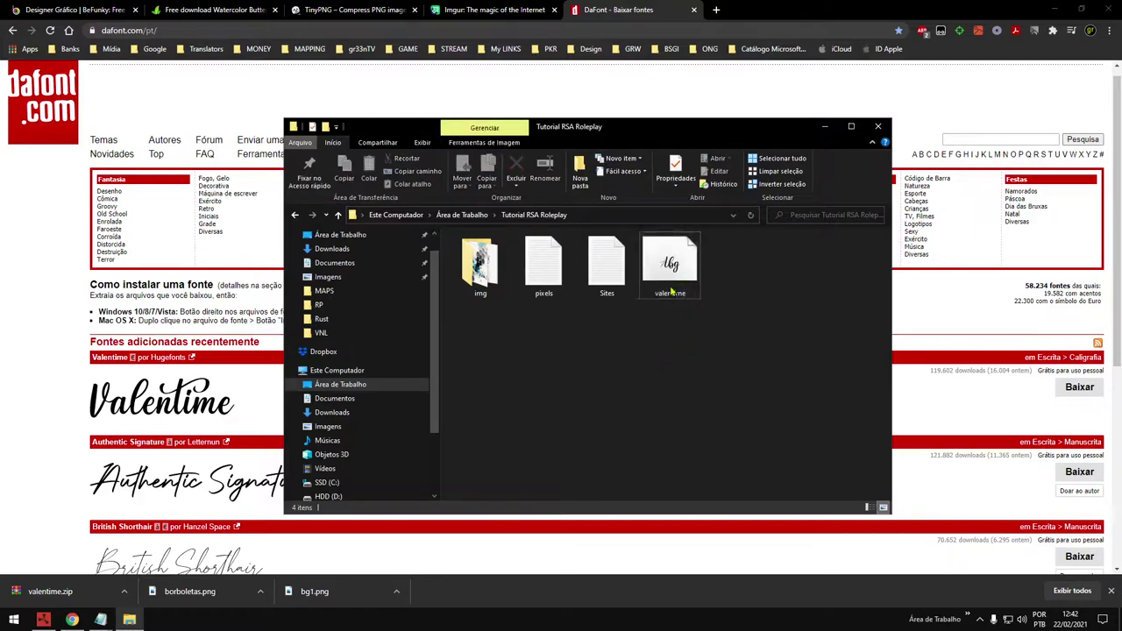
pyautogui.click(683, 277)
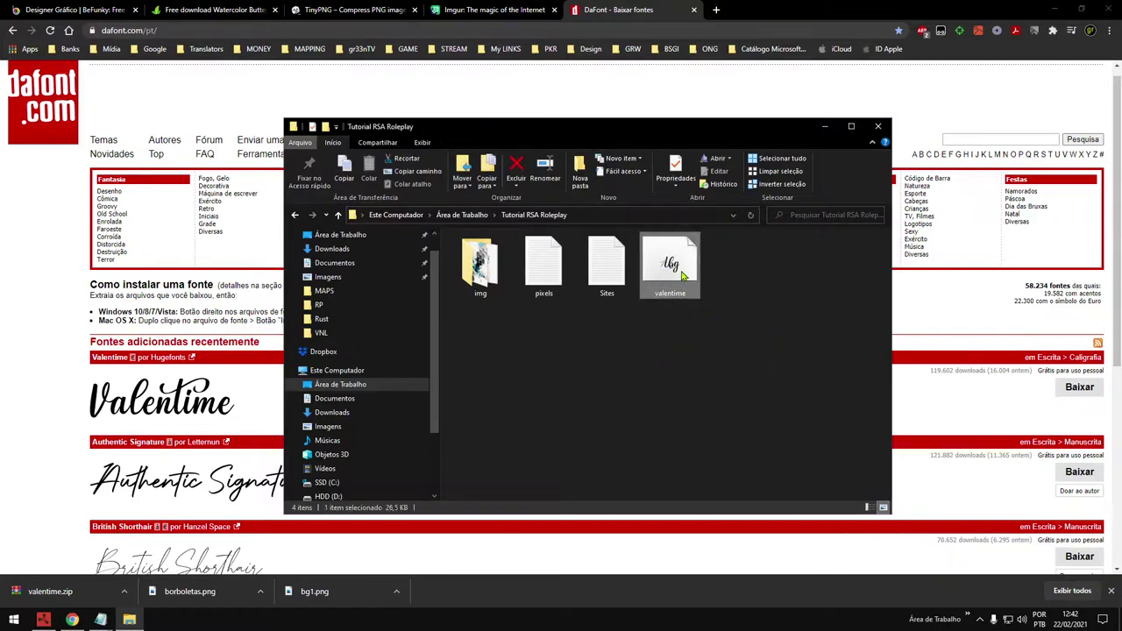
pyautogui.press('Delete')
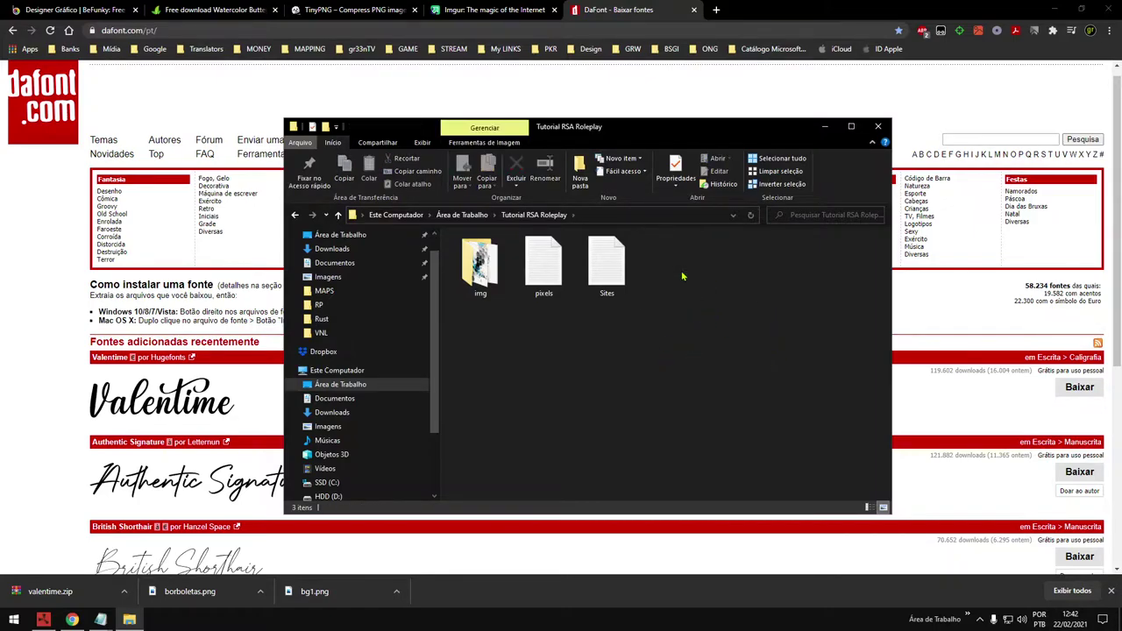
# Step: Return to DaFont, browse the Techno > Quadrada category, and download the Play Pretend font to the Tutorial RSA Roleplay folder
pyautogui.click(539, 97)
pyautogui.scroll(-3, 591, 326)
pyautogui.scroll(4, 587, 346)
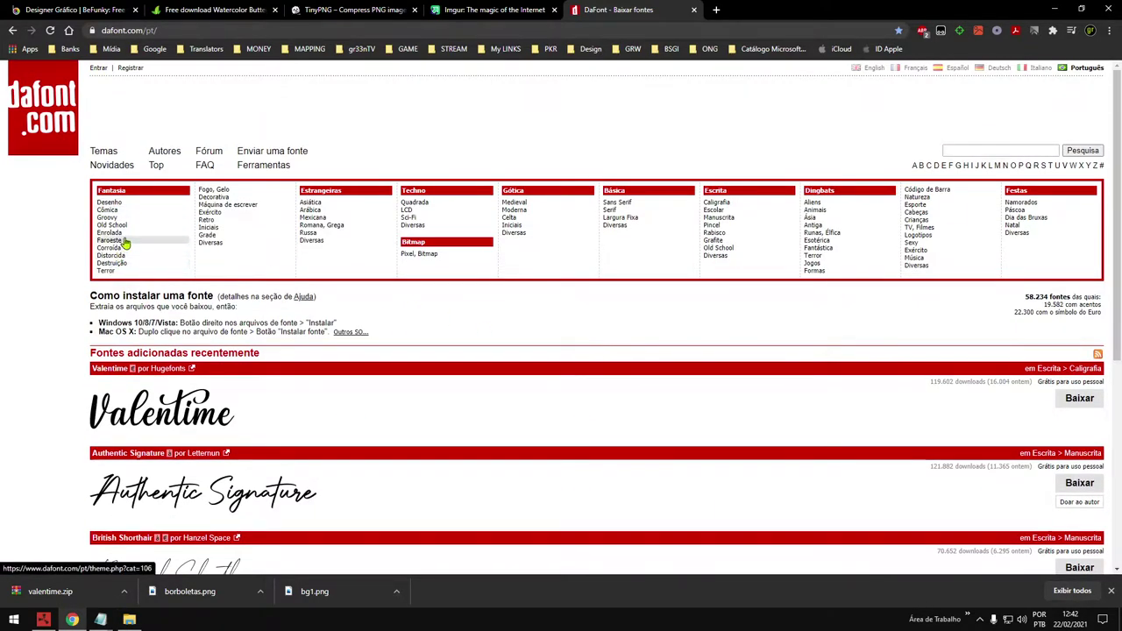
pyautogui.click(434, 207)
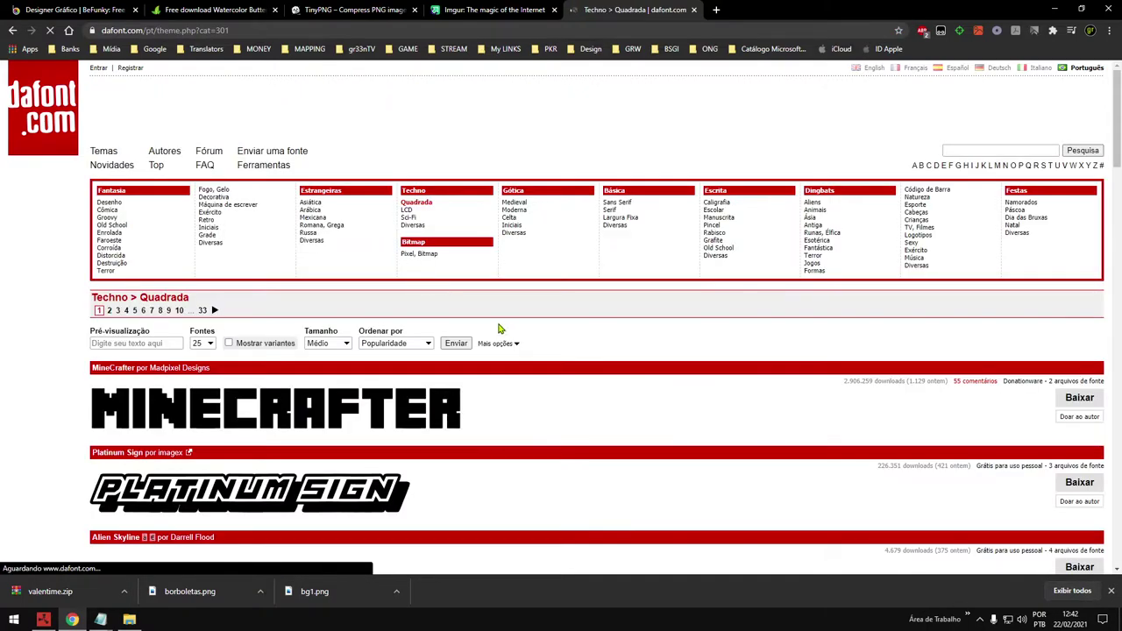
pyautogui.scroll(-5, 491, 331)
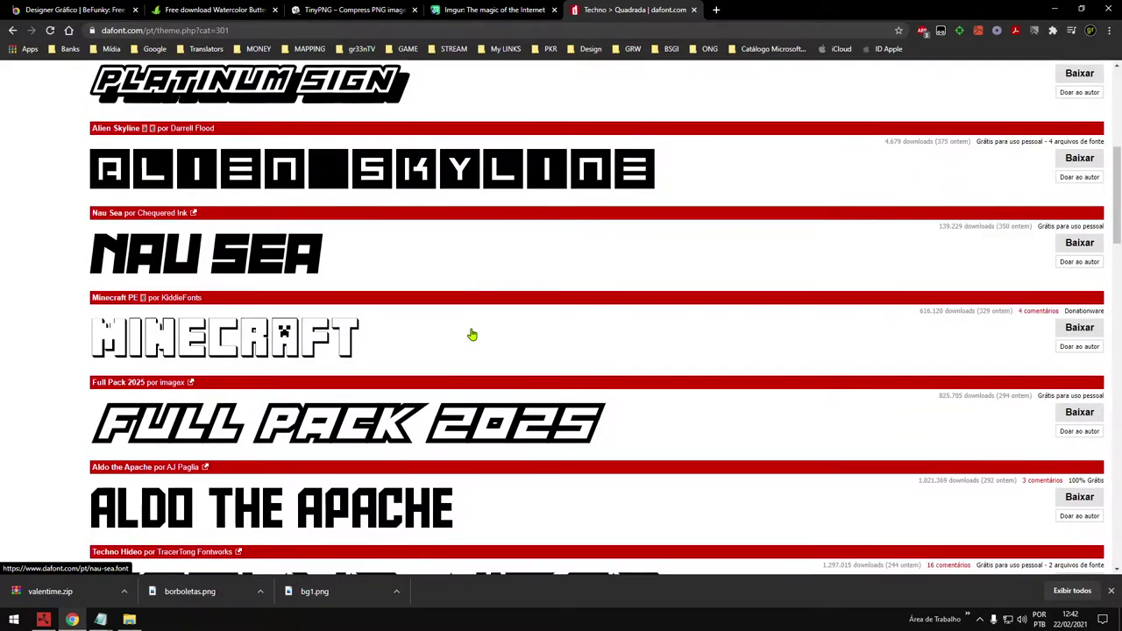
pyautogui.scroll(-5, 469, 333)
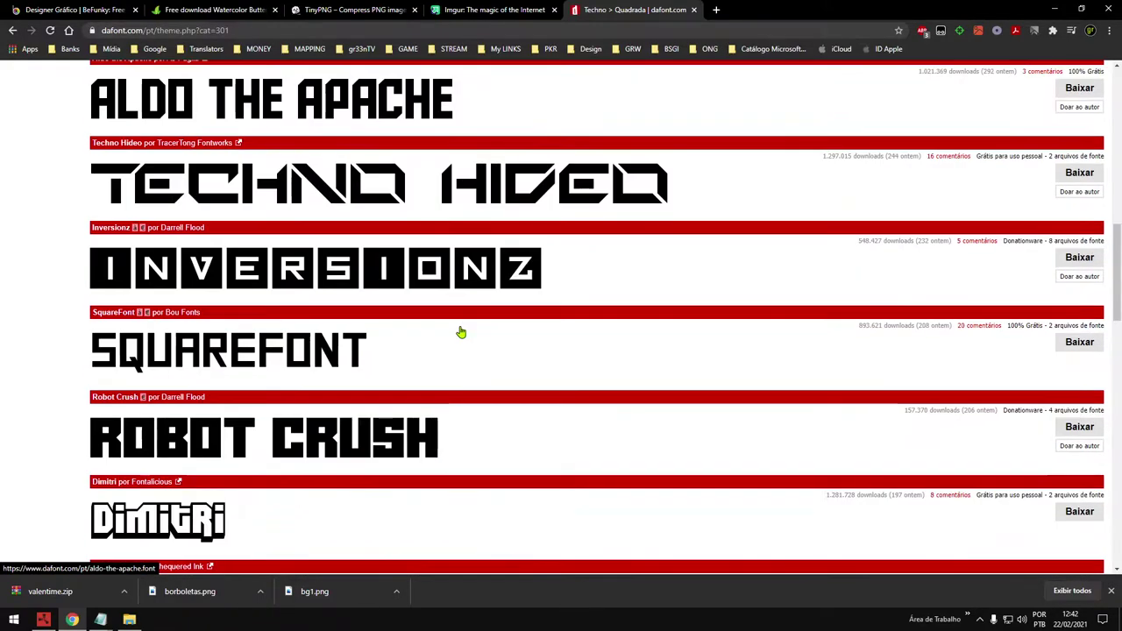
pyautogui.scroll(-5, 462, 333)
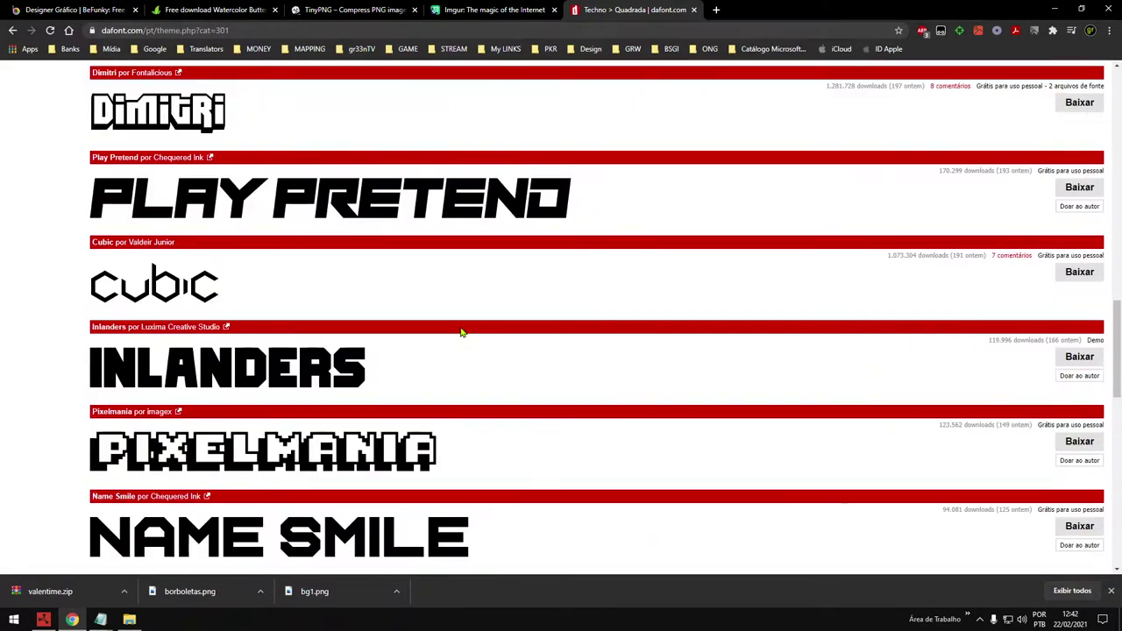
pyautogui.scroll(1, 460, 330)
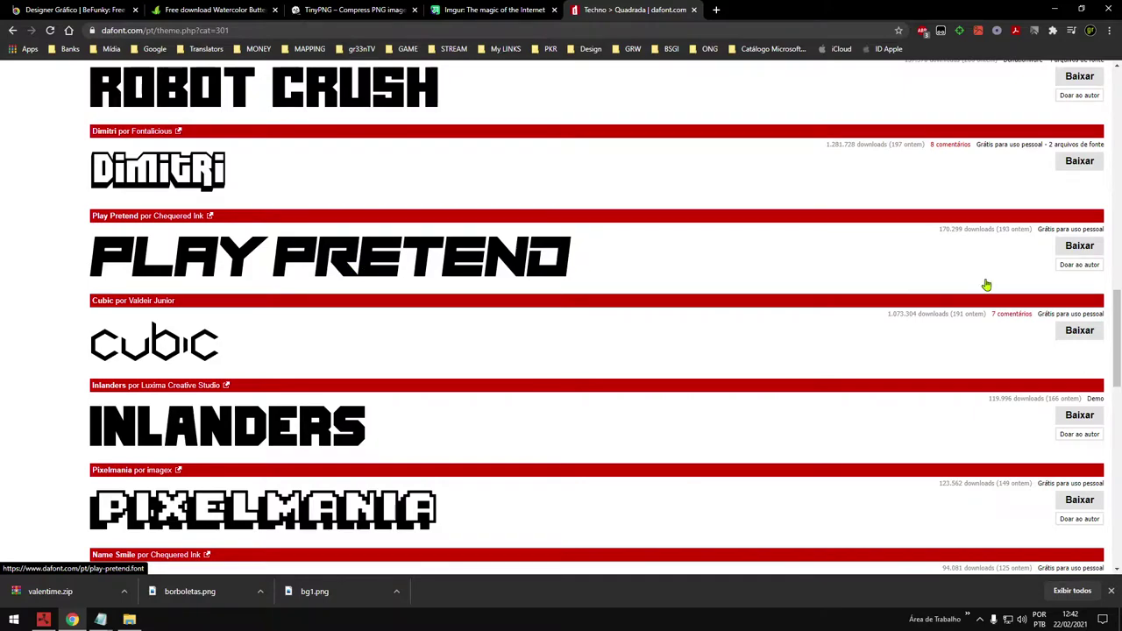
pyautogui.click(1101, 245)
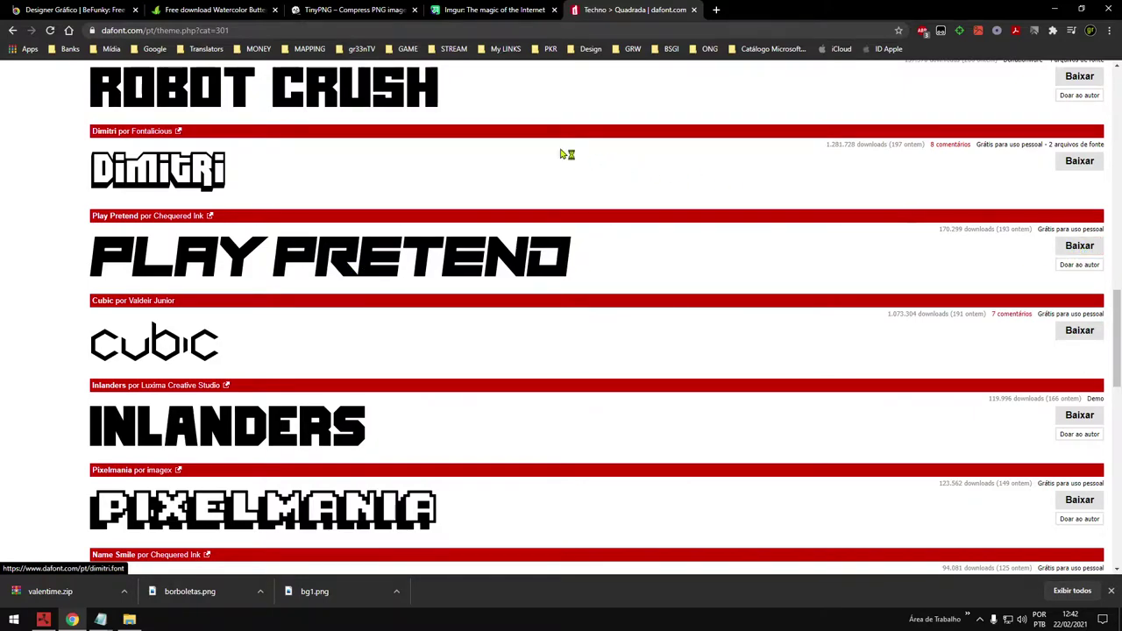
pyautogui.click(527, 423)
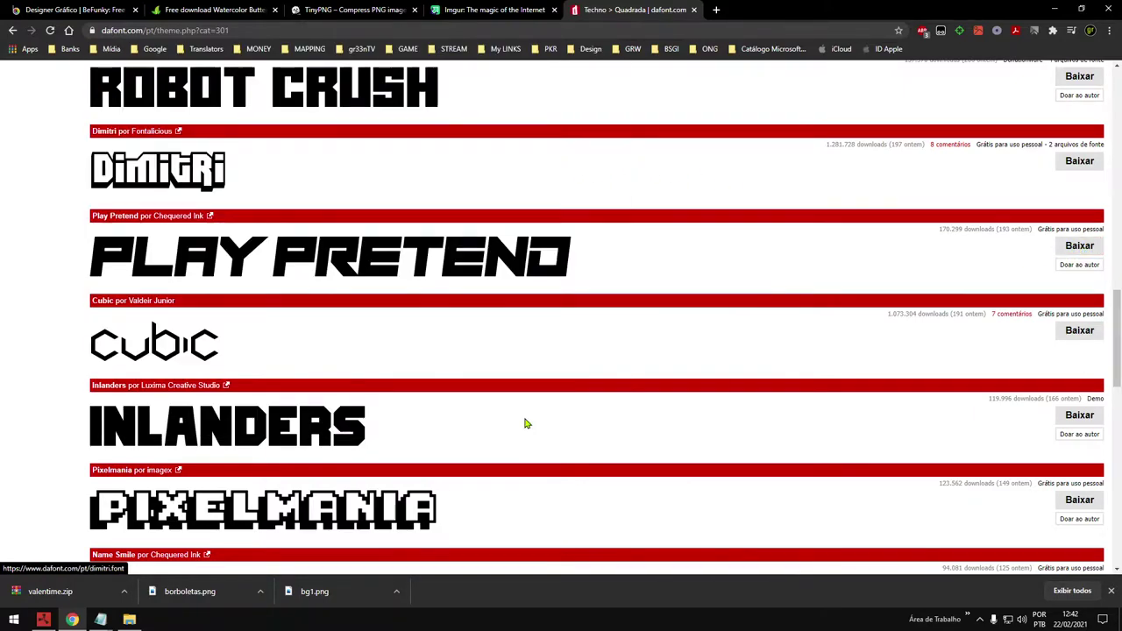
# Step: Switch to File Explorer and extract the play_pretend archive directly into the Tutorial RSA Roleplay folder
pyautogui.click(132, 620)
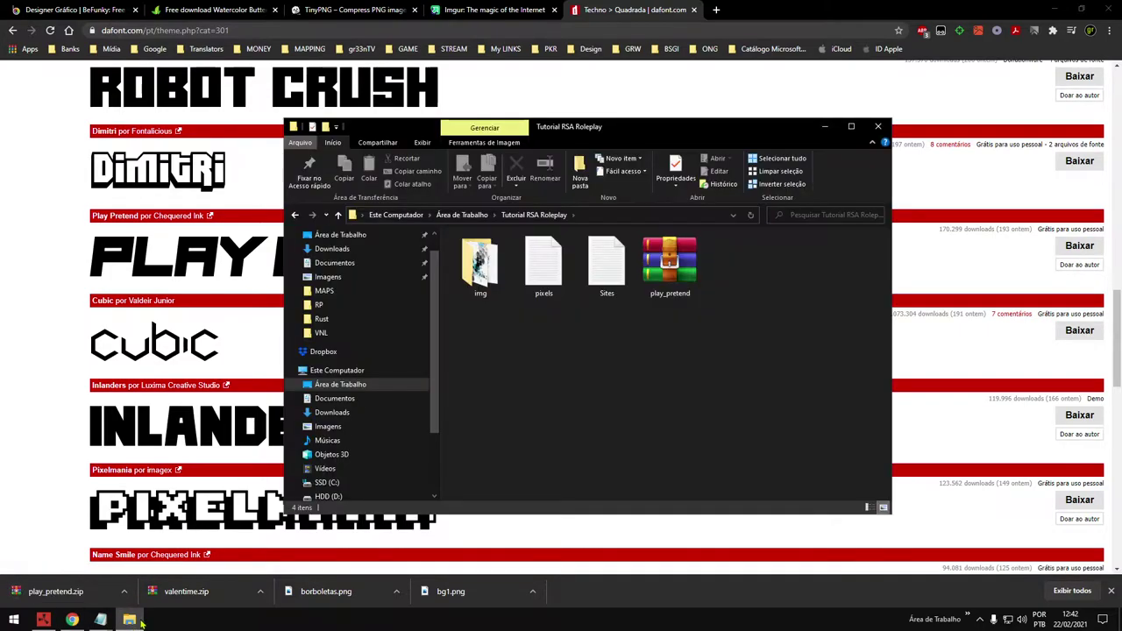
pyautogui.rightClick(666, 265)
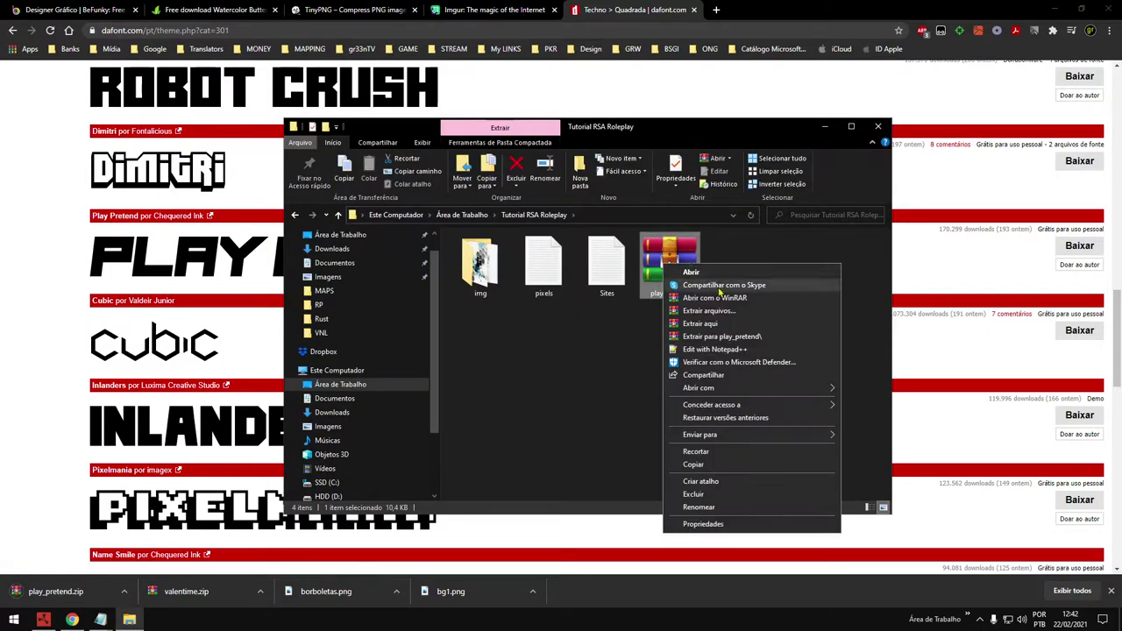
pyautogui.click(711, 324)
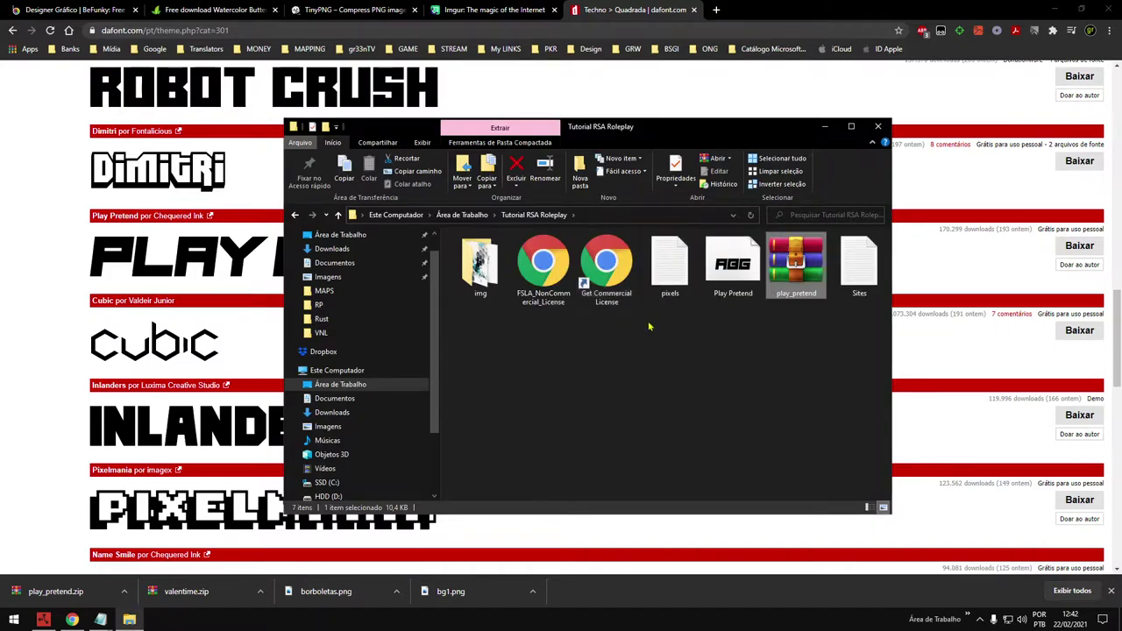
# Step: Delete the FSLA_NonCommercial_License and Get Commercial License files, along with the play_pretend archive
pyautogui.click(541, 282)
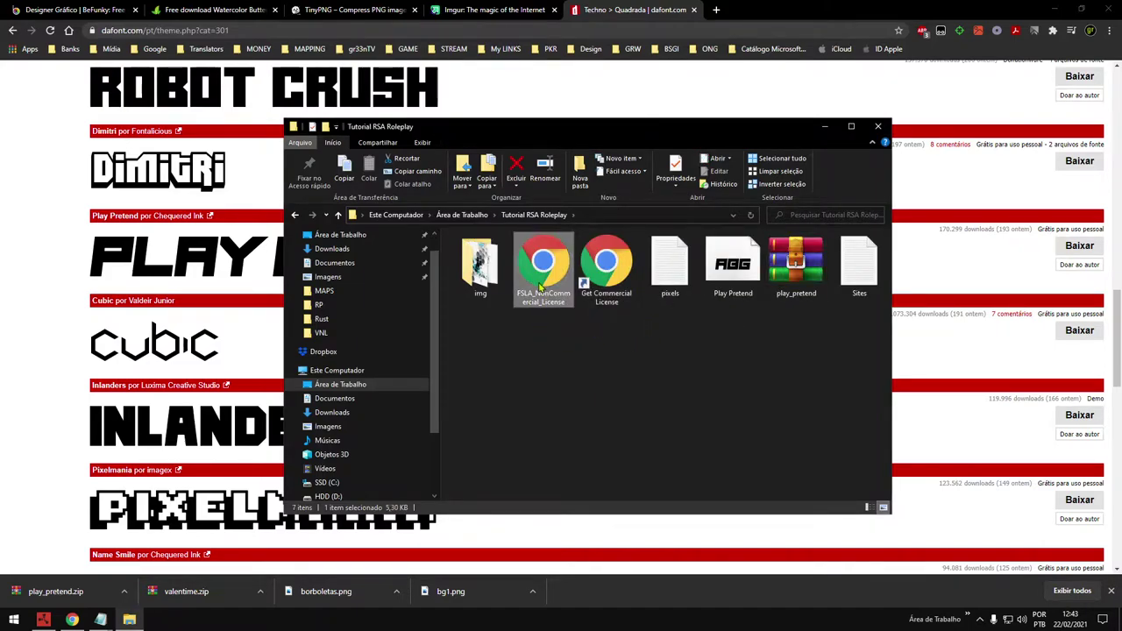
pyautogui.press('Delete')
pyautogui.click(541, 282)
pyautogui.press('Delete')
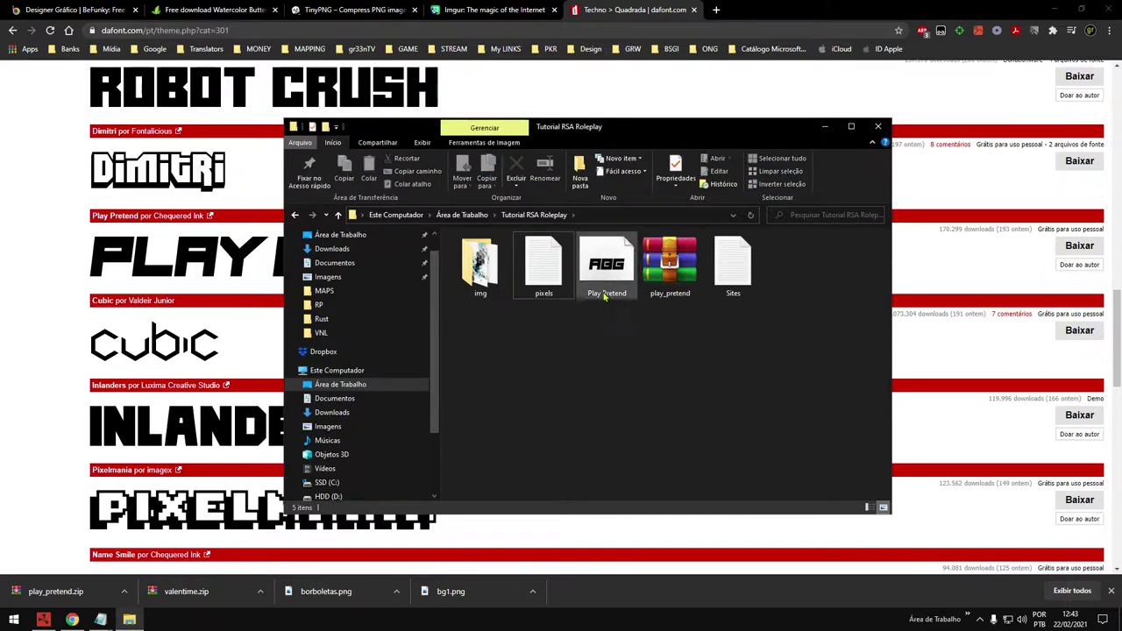
pyautogui.click(677, 289)
pyautogui.press('Delete')
# Step: Install the extracted Play Pretend font and return to the DaFont page in the browser
pyautogui.click(609, 268)
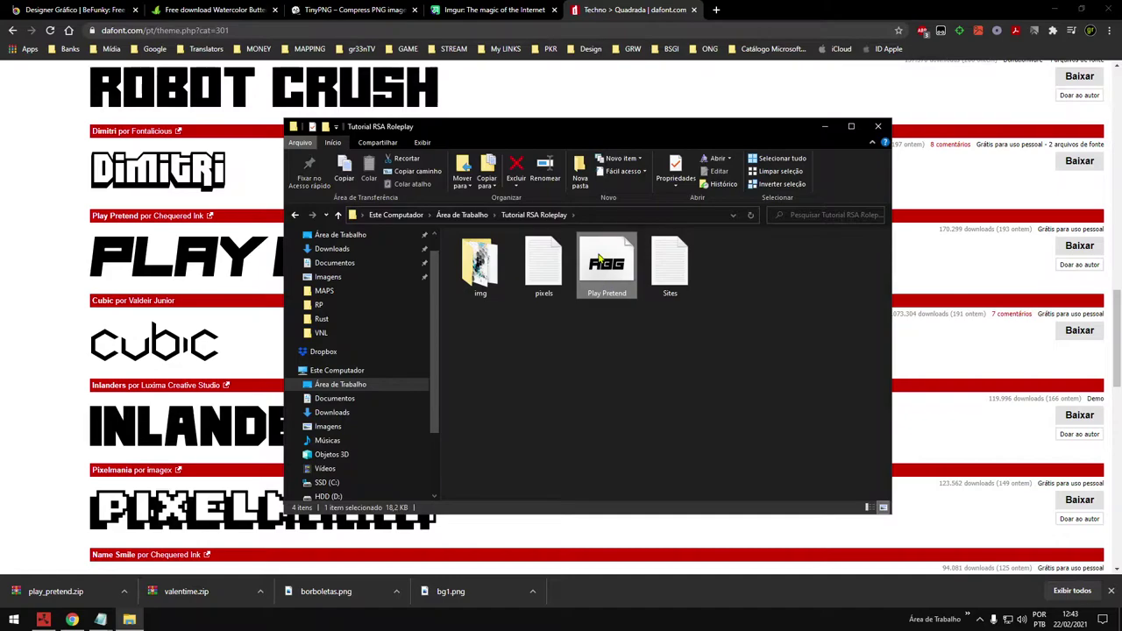
pyautogui.rightClick(598, 256)
pyautogui.click(649, 306)
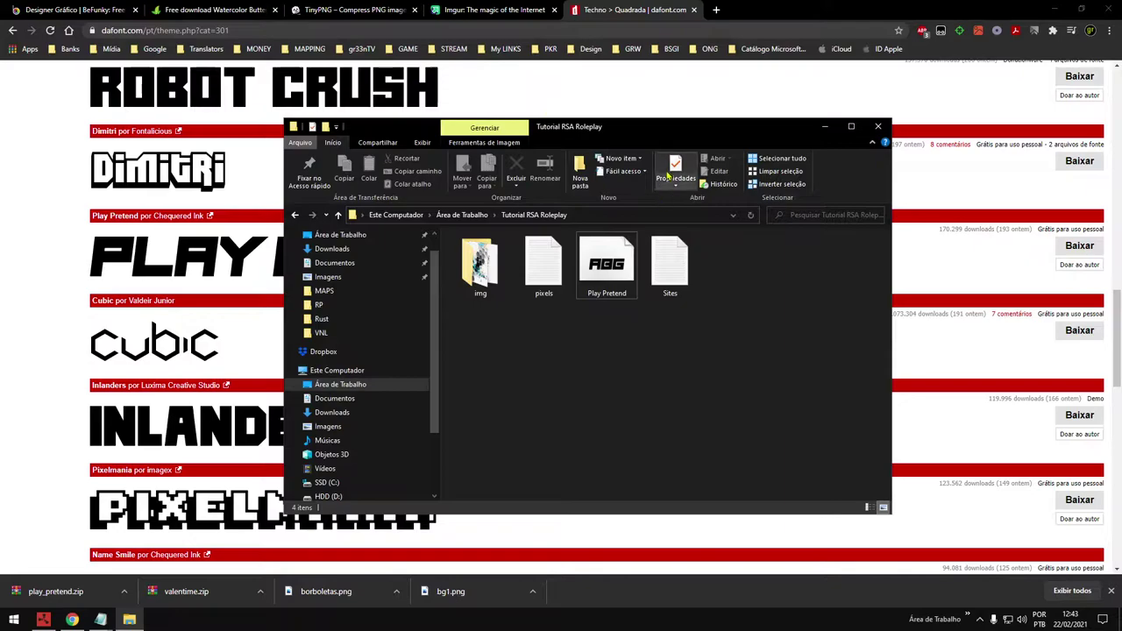
pyautogui.click(627, 11)
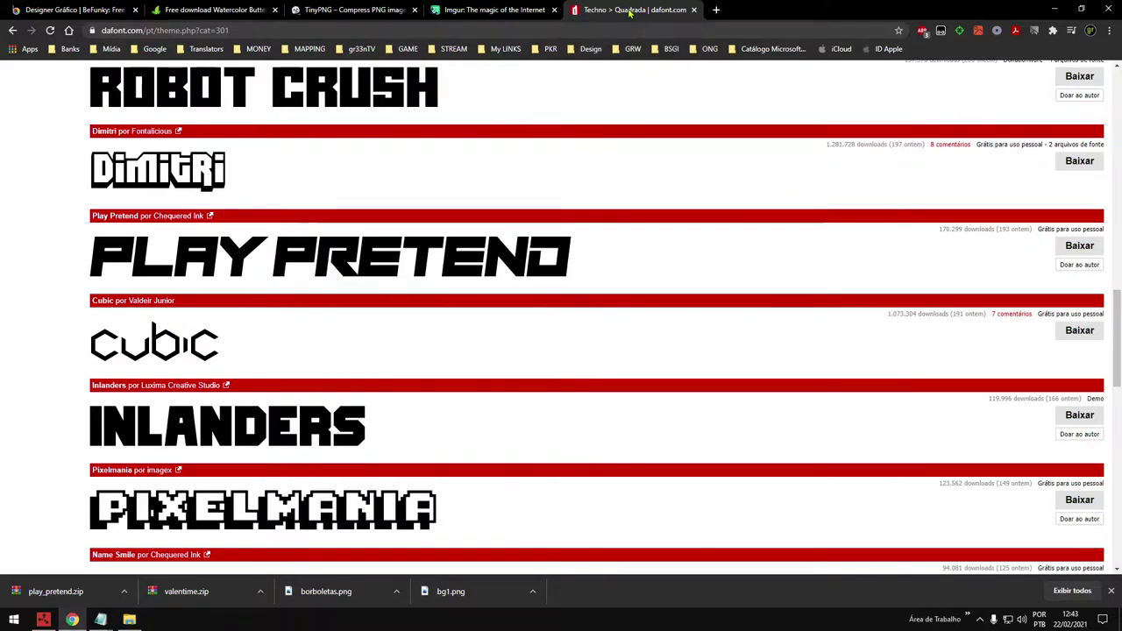
# Step: Return to the BeFunky design, delete the placeholder text box and add a new one
pyautogui.click(71, 8)
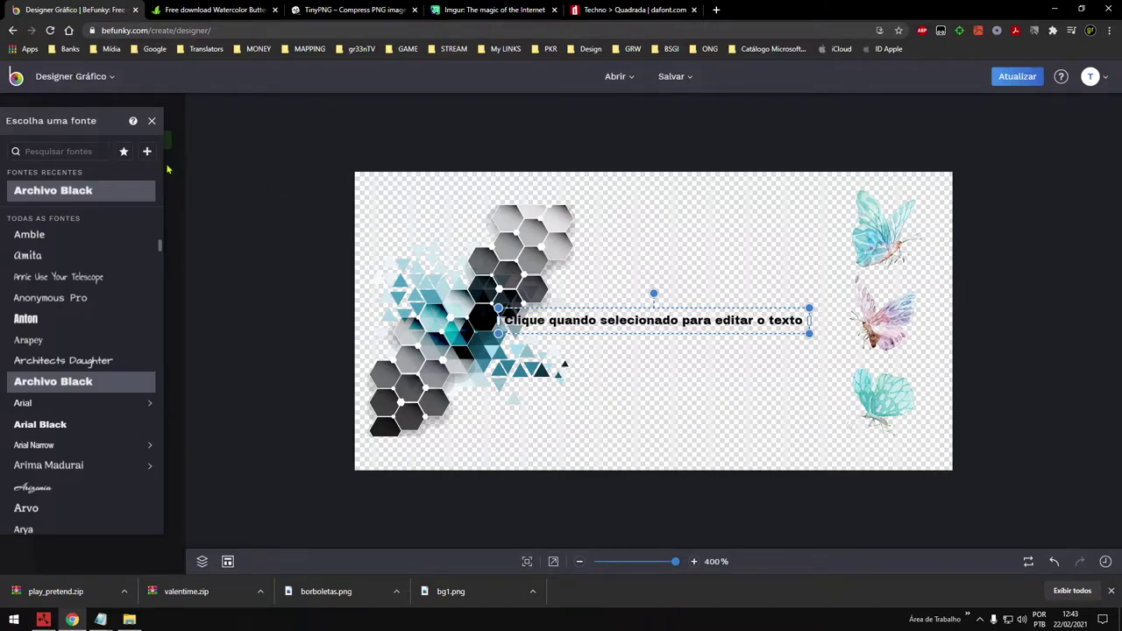
pyautogui.click(151, 121)
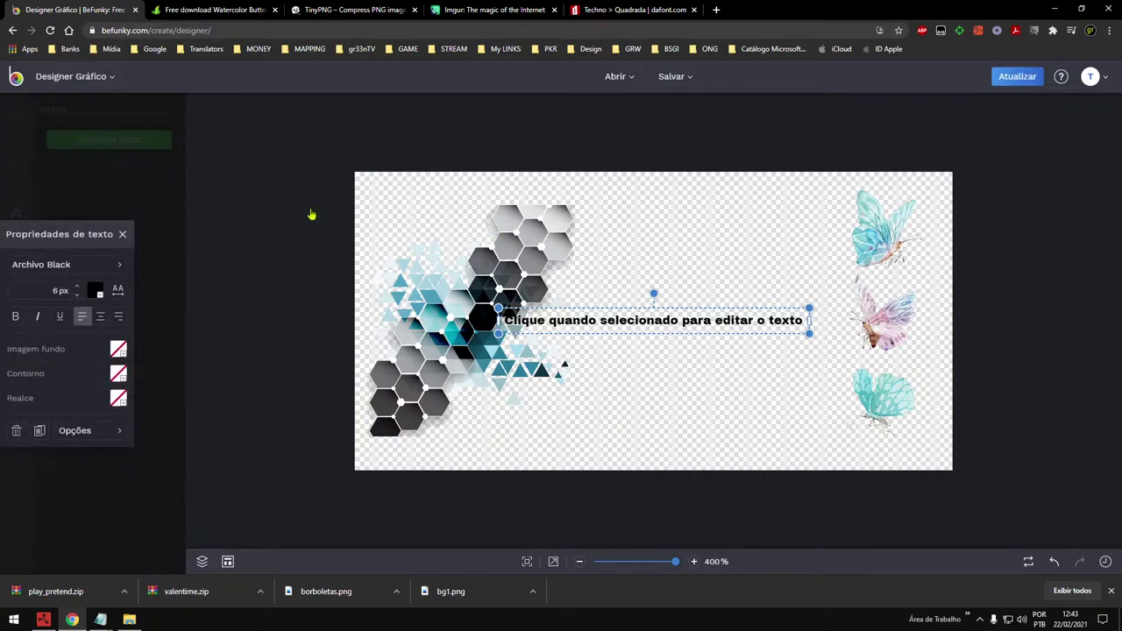
pyautogui.click(120, 235)
pyautogui.click(643, 326)
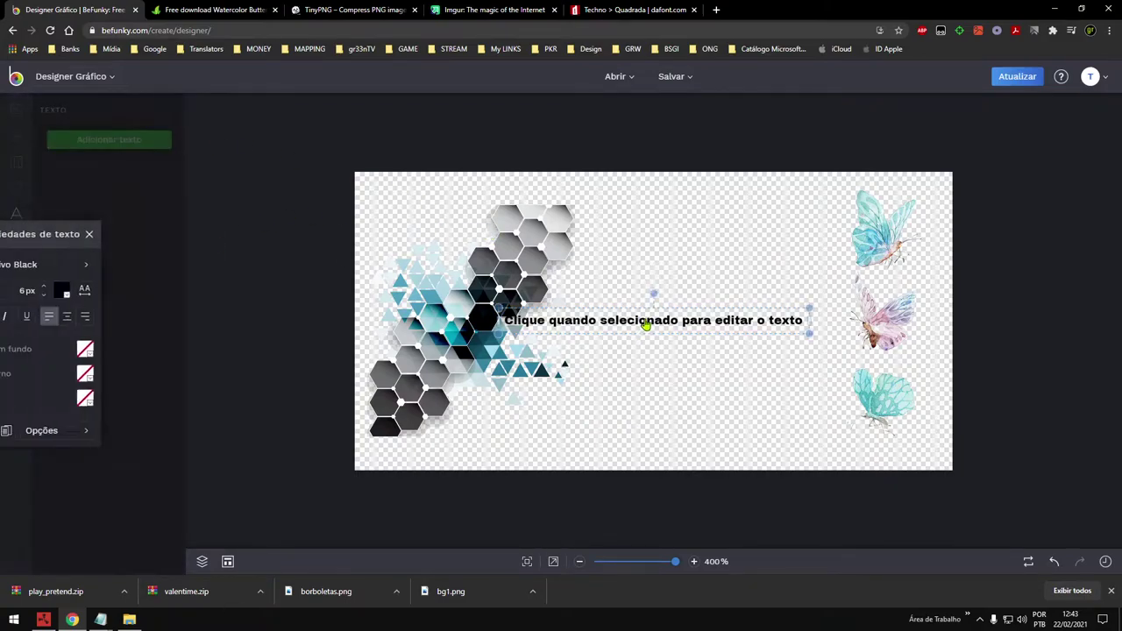
pyautogui.press('Delete')
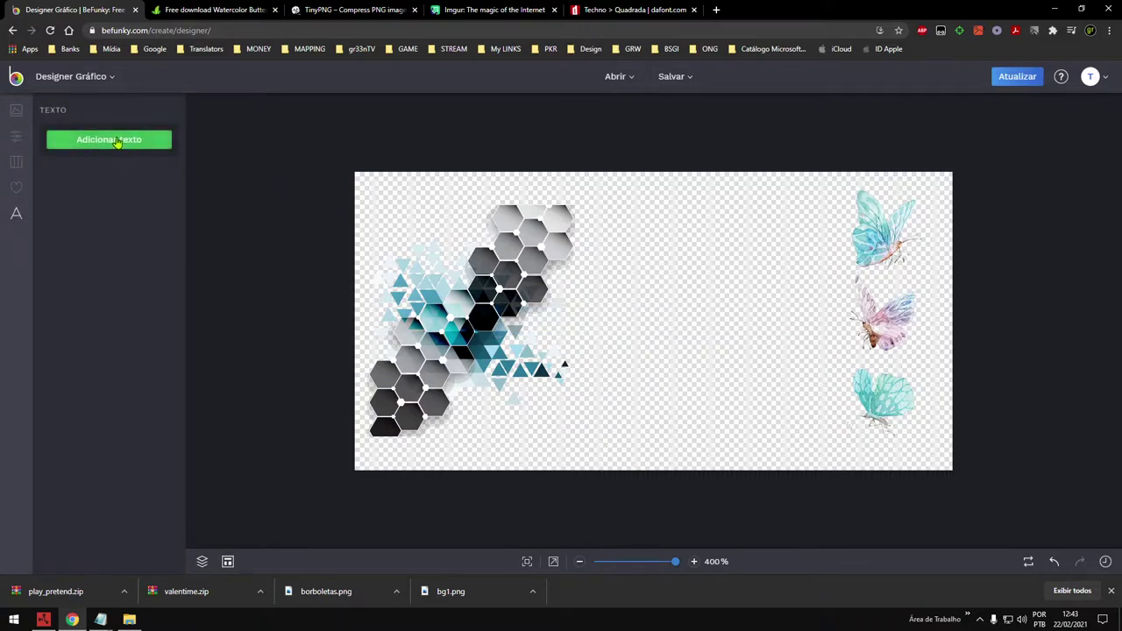
pyautogui.click(119, 140)
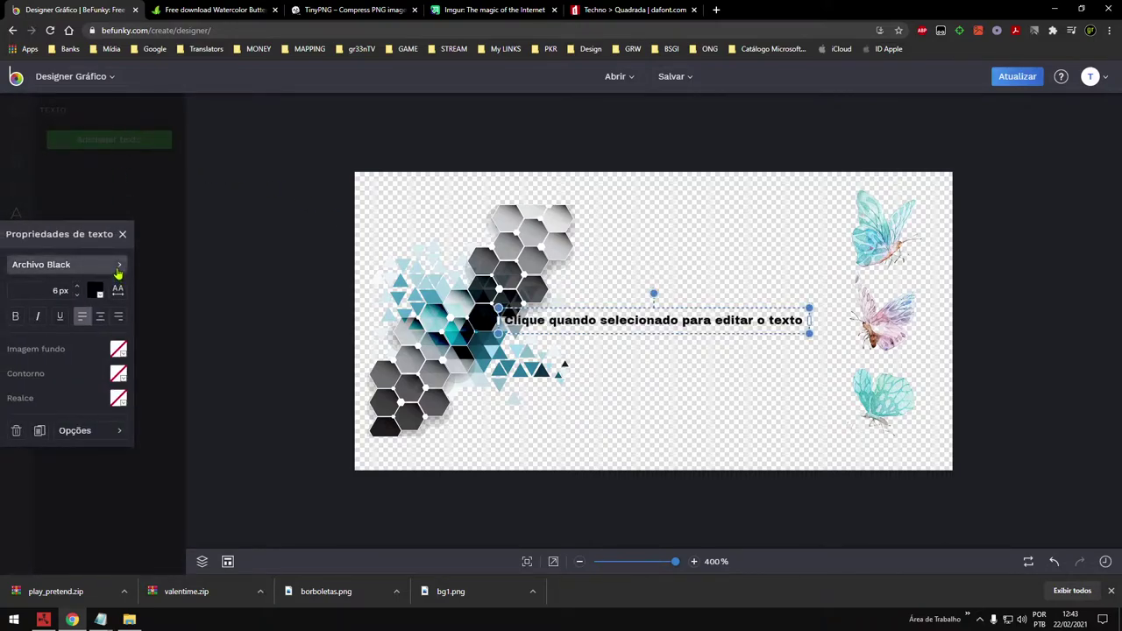
# Step: Look through the font list for the installed Play Pretend font, checking its file name in the Tutorial RSA Roleplay folder
pyautogui.click(118, 268)
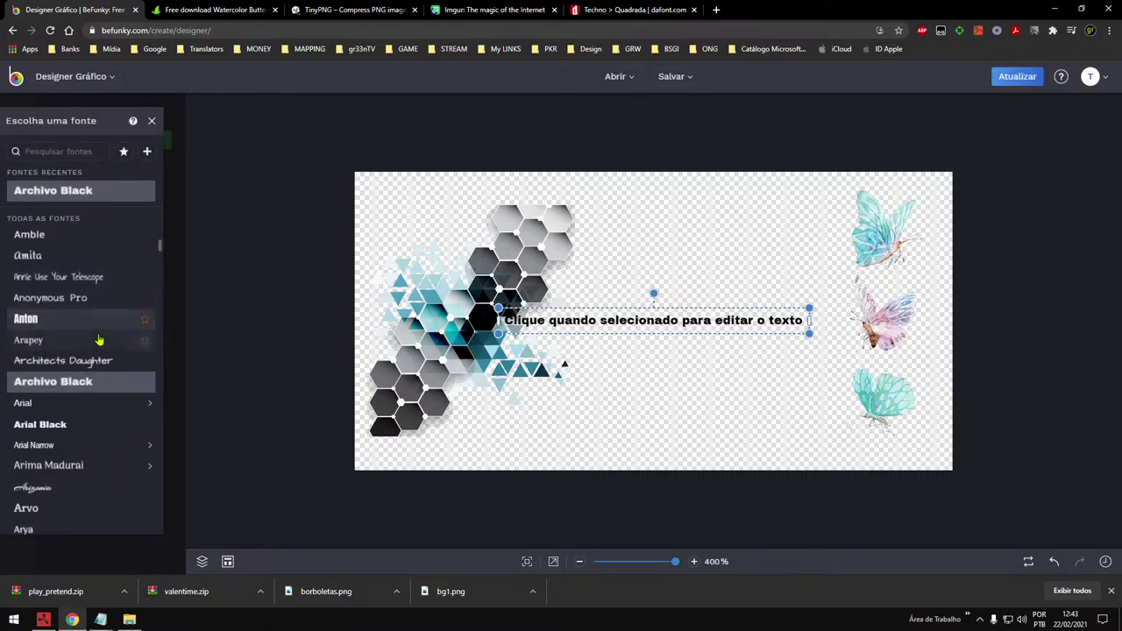
pyautogui.scroll(-10, 99, 338)
pyautogui.scroll(-15, 96, 342)
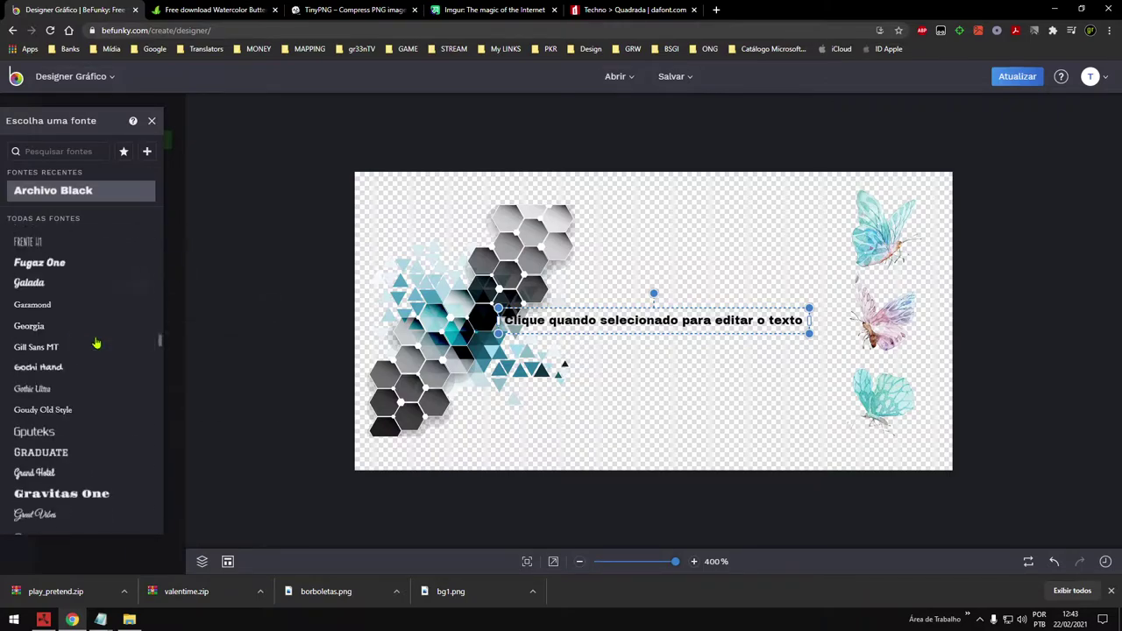
pyautogui.scroll(-8, 97, 345)
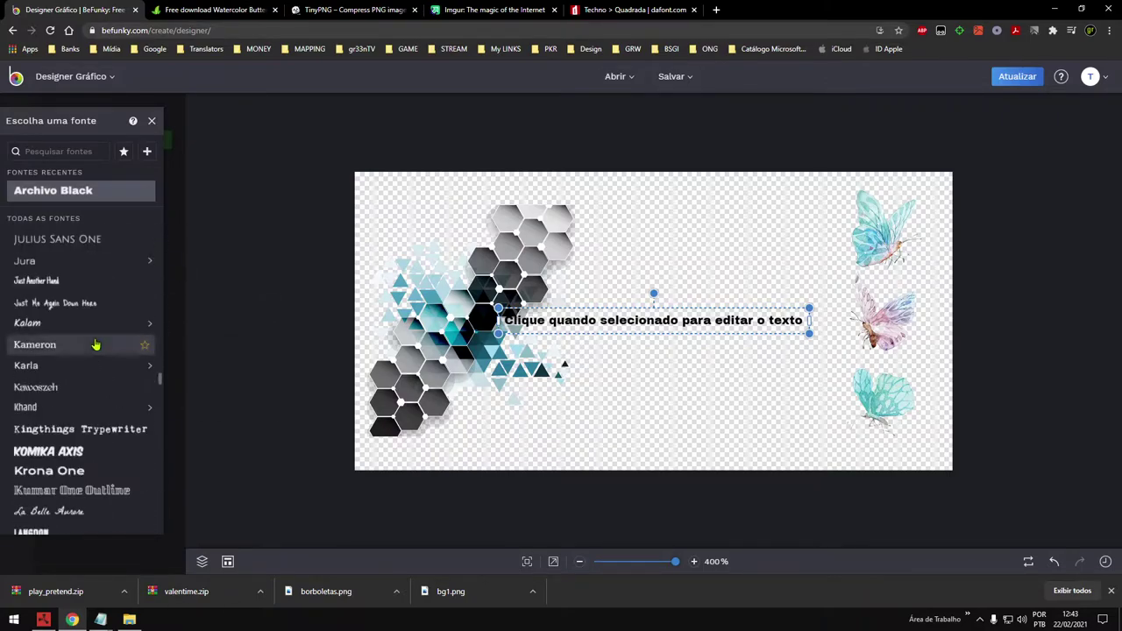
pyautogui.scroll(-15, 94, 346)
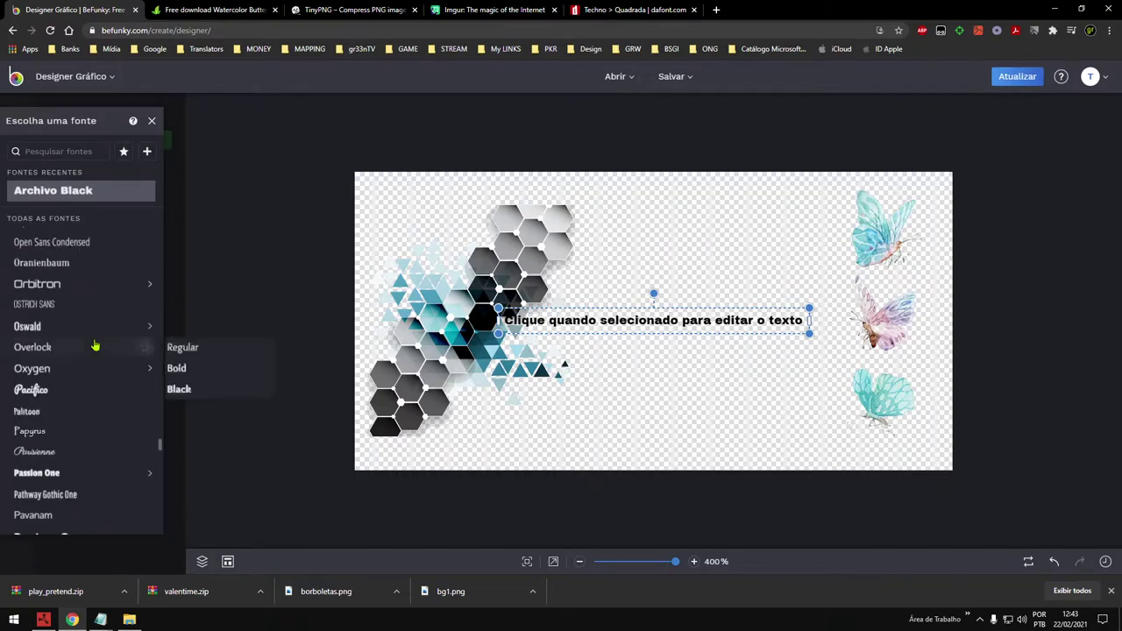
pyautogui.scroll(-1, 87, 350)
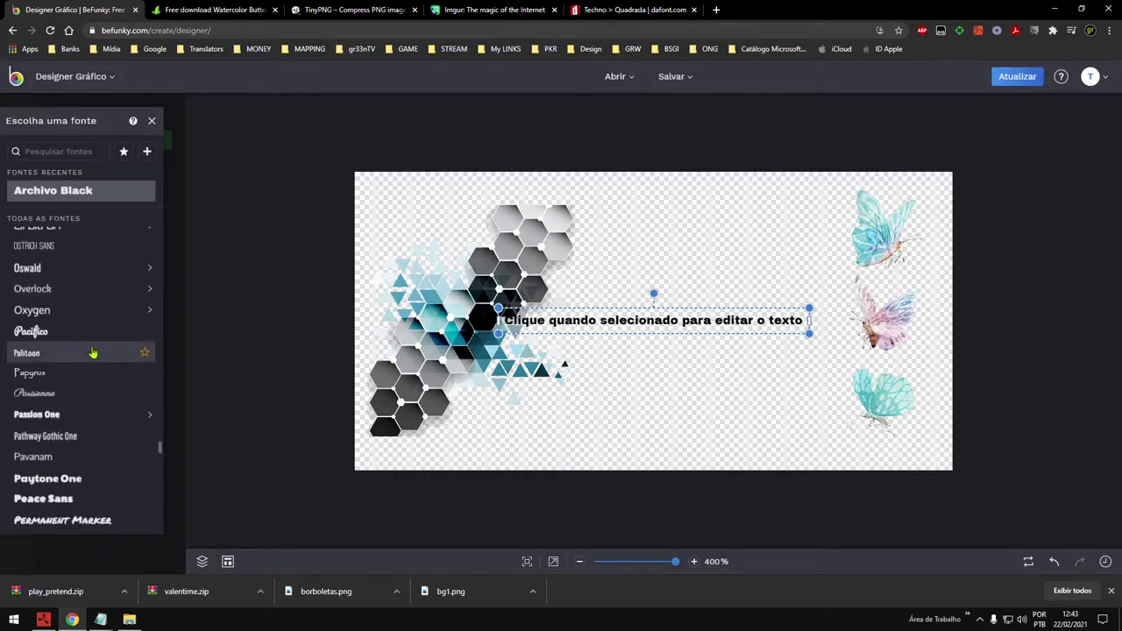
pyautogui.scroll(-1, 98, 358)
pyautogui.moveTo(100, 362)
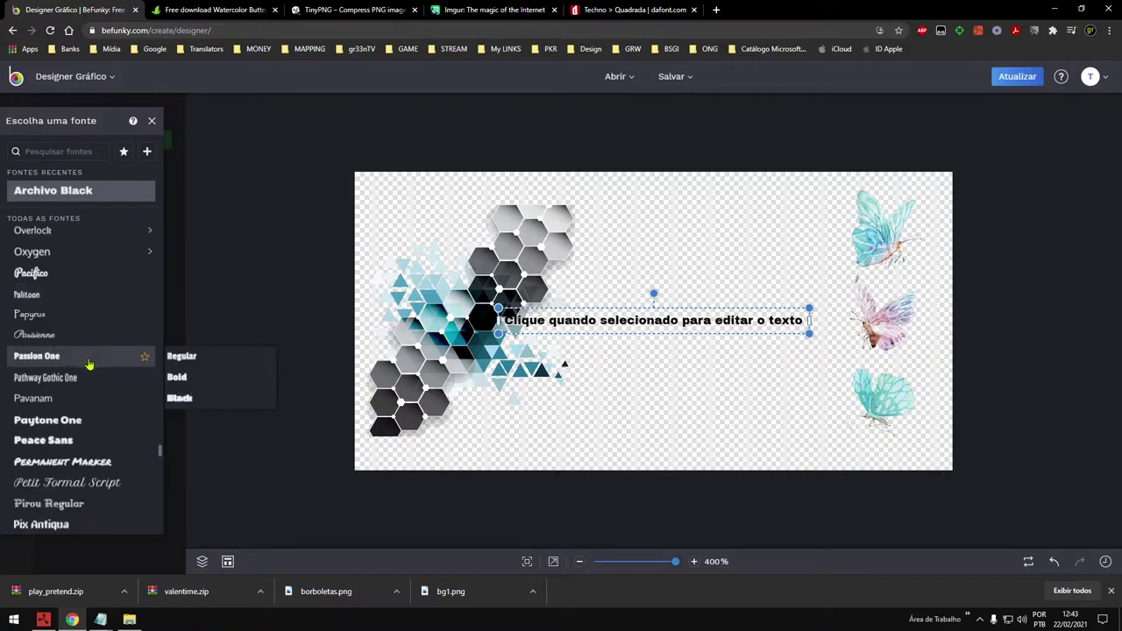
pyautogui.scroll(-4, 89, 363)
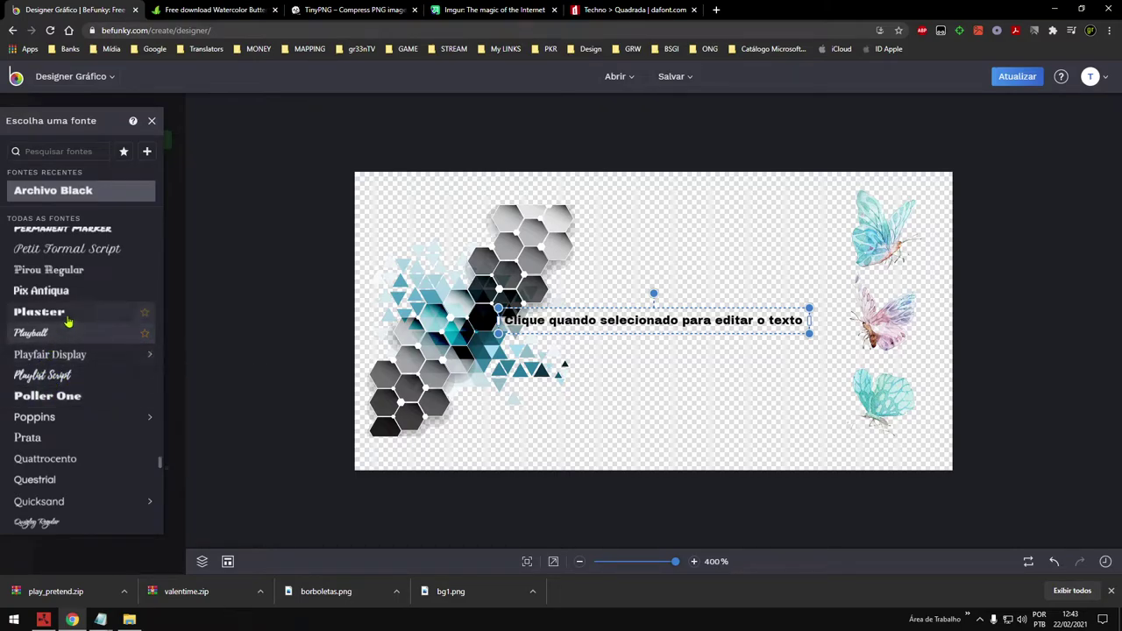
pyautogui.scroll(1, 61, 397)
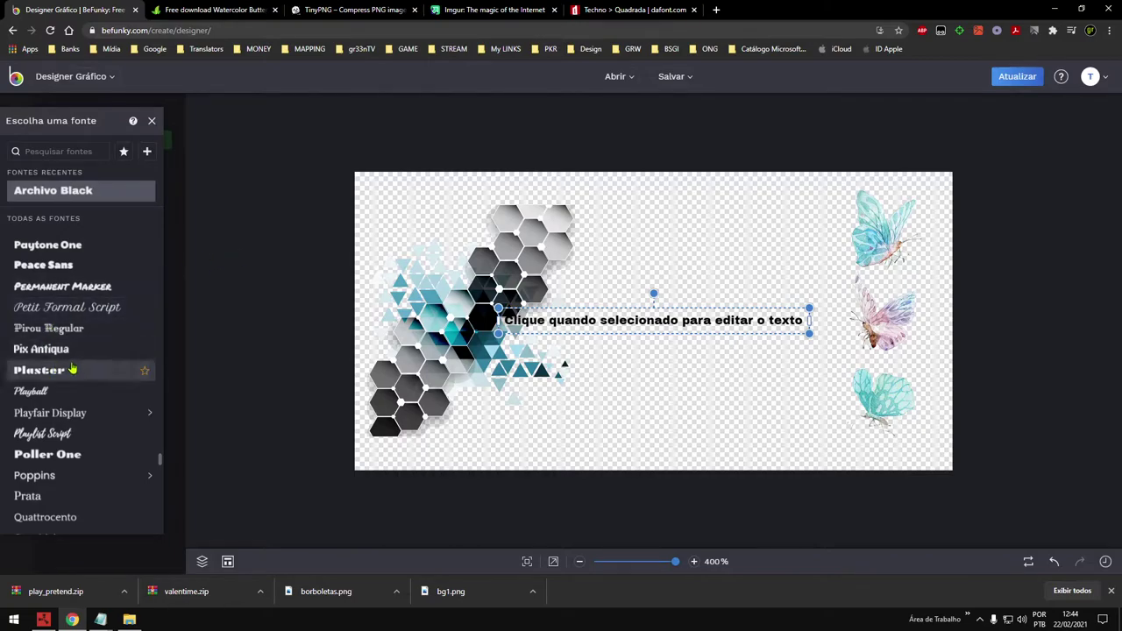
pyautogui.click(130, 620)
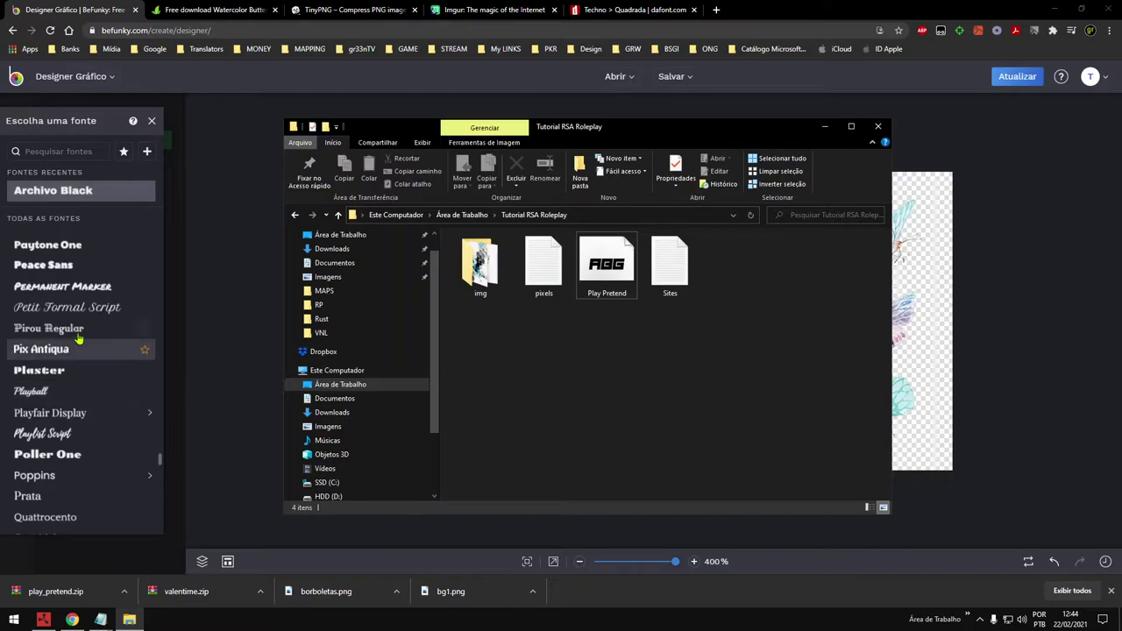
pyautogui.scroll(-2, 98, 307)
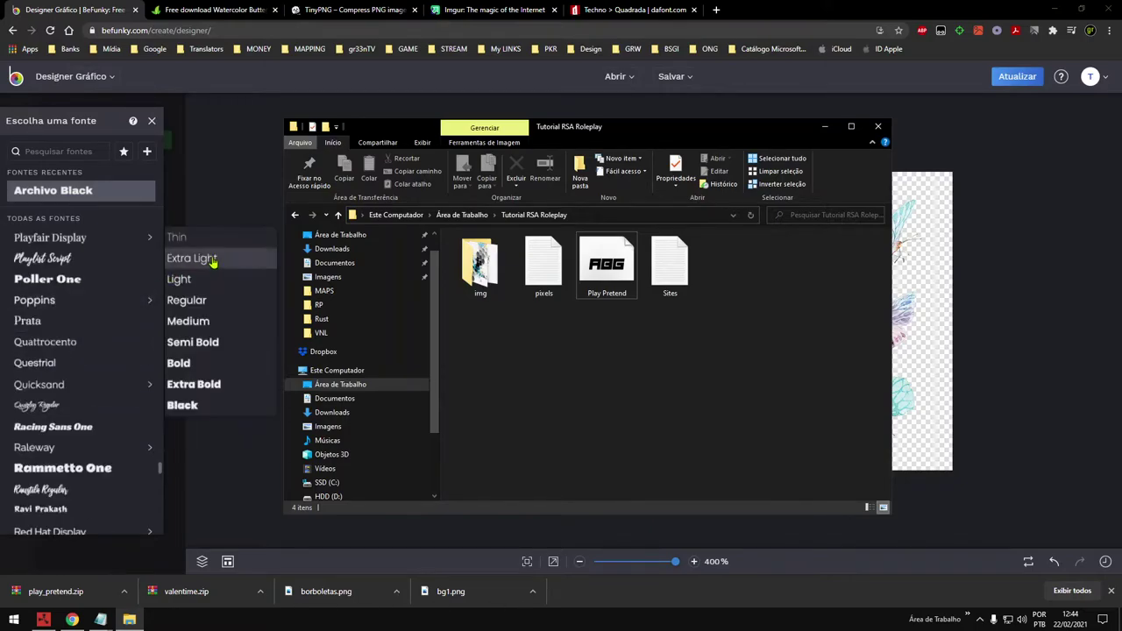
pyautogui.click(85, 121)
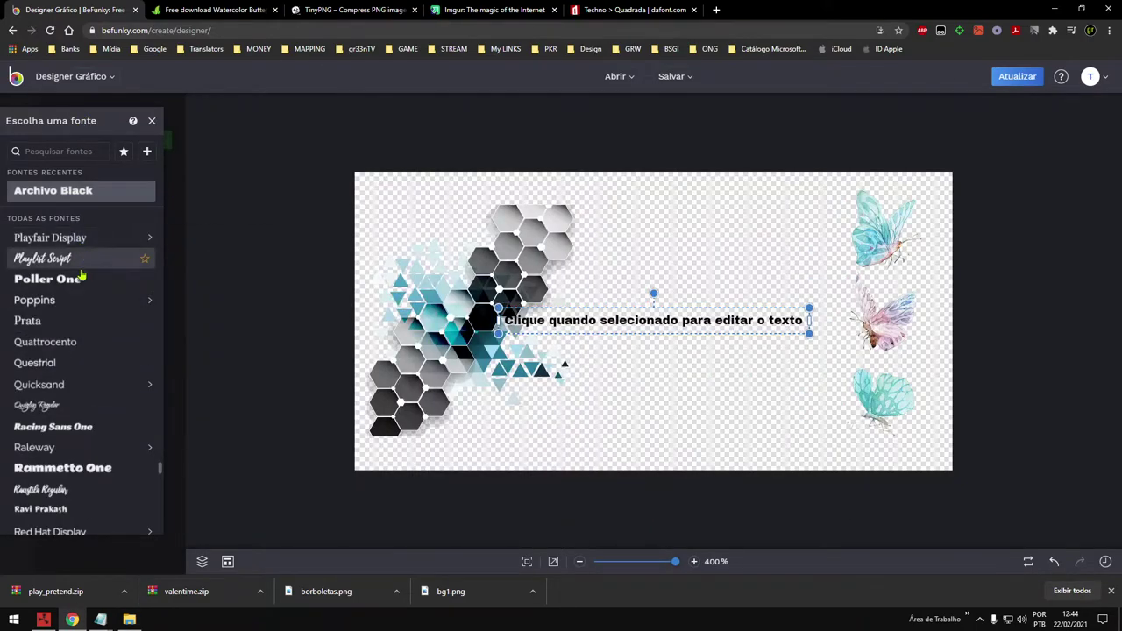
pyautogui.scroll(1, 78, 258)
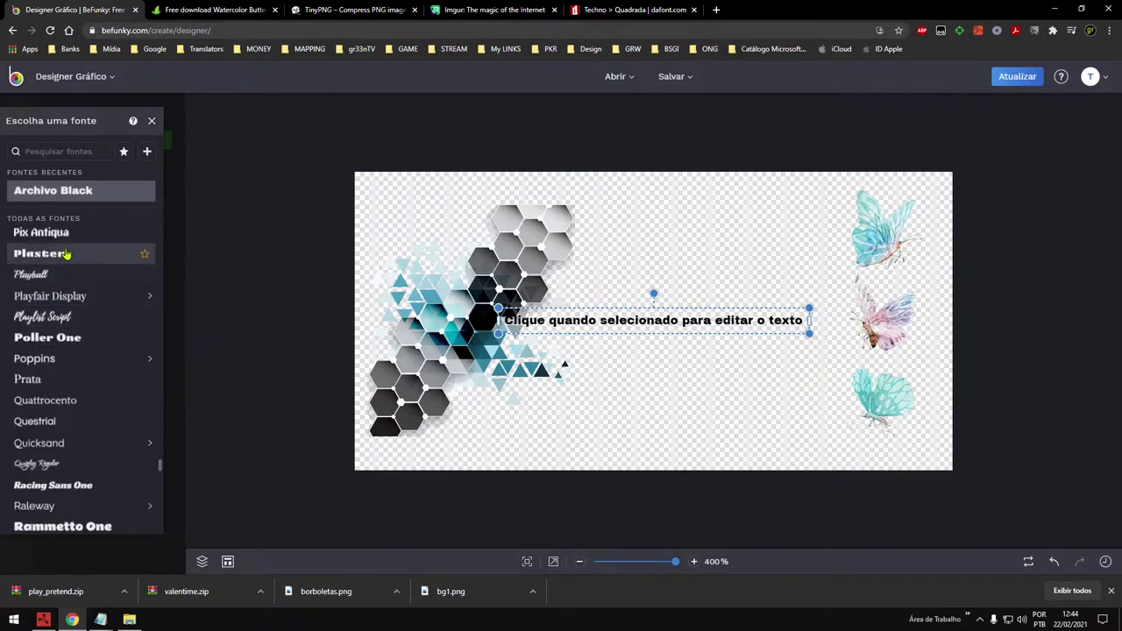
# Step: Try the Poller One font on the placeholder text and switch back to Archivo Black
pyautogui.click(55, 349)
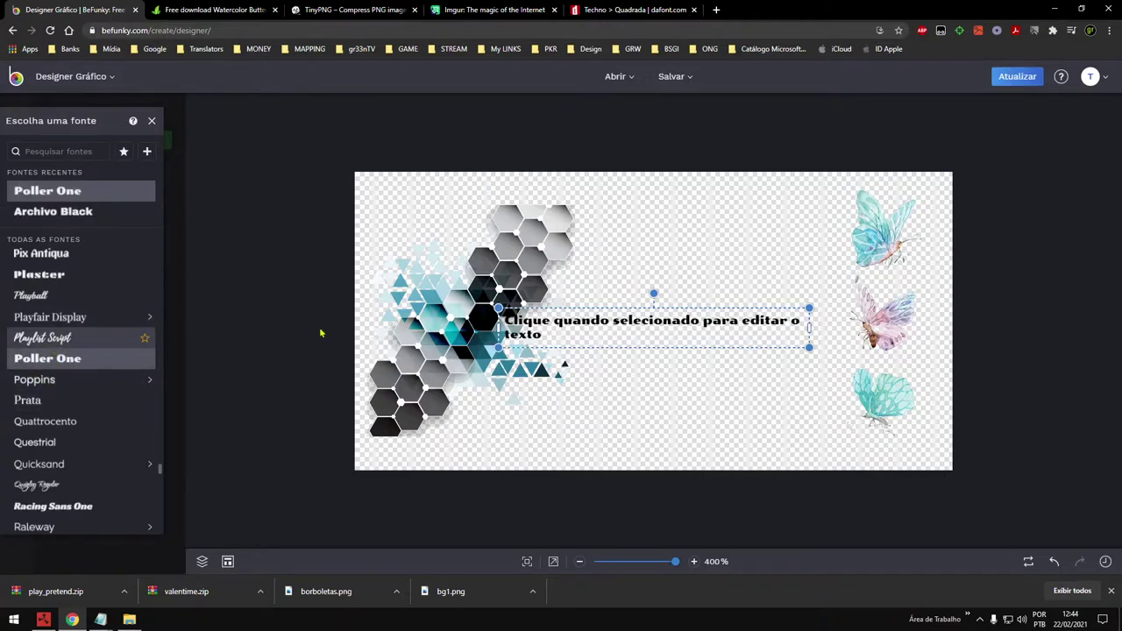
pyautogui.scroll(-2, 79, 376)
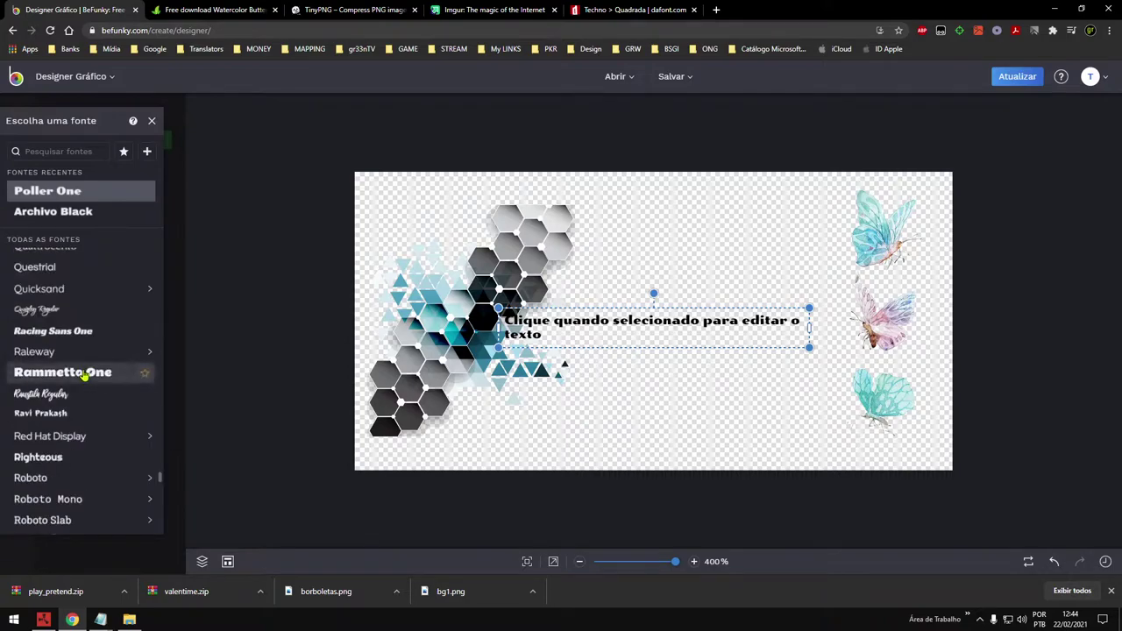
pyautogui.click(66, 213)
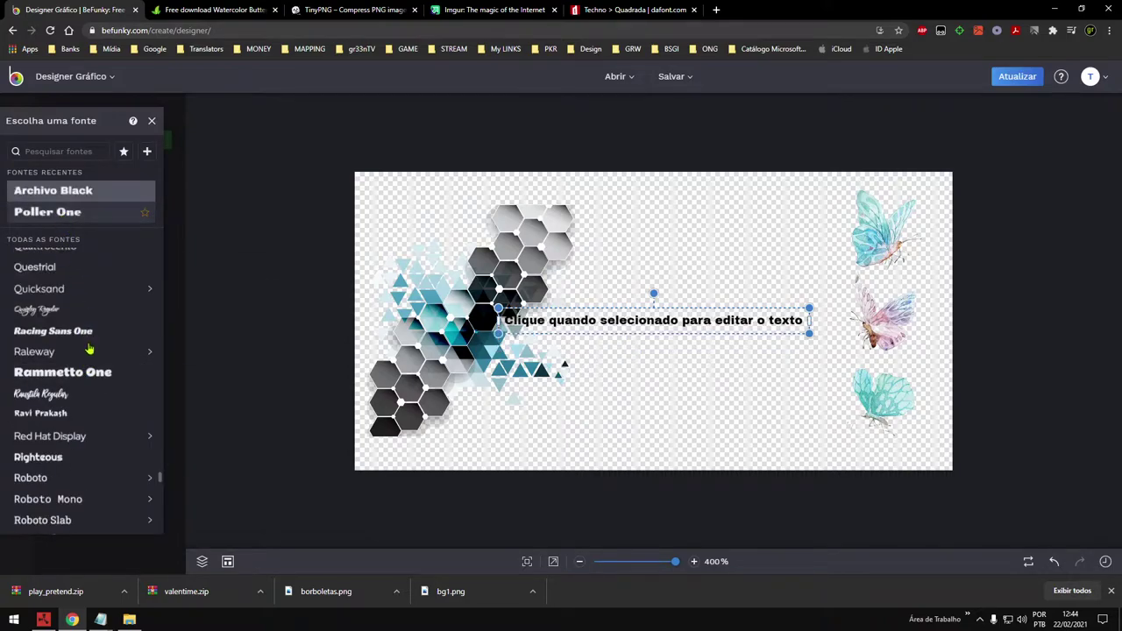
# Step: Set the placeholder text's font to Rubik Mono One and nudge the text box slightly
pyautogui.scroll(-3, 75, 368)
pyautogui.click(65, 375)
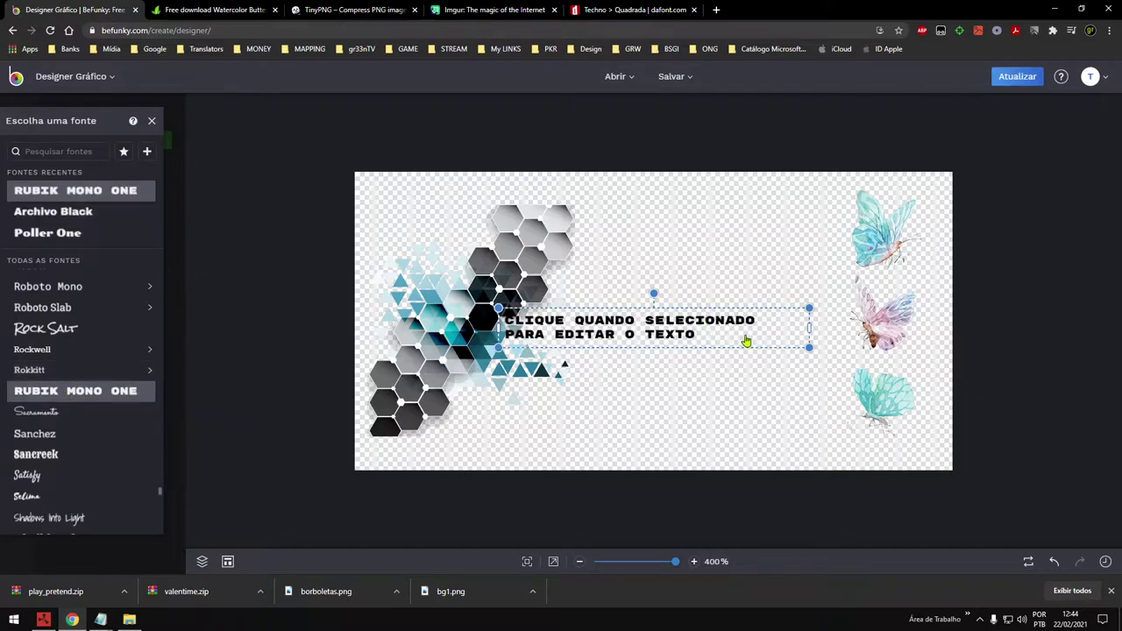
pyautogui.moveTo(707, 338); pyautogui.dragTo(689, 335)
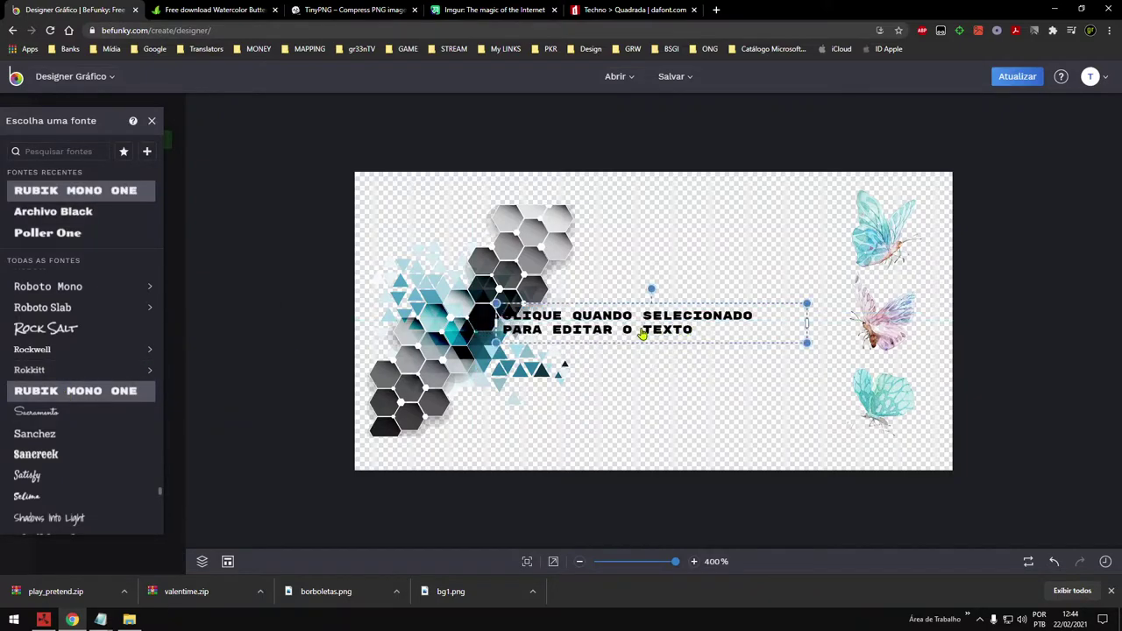
# Step: Replace the placeholder text with RUST SA on the first line and ROLEPLAY on the second
pyautogui.doubleClick(647, 325)
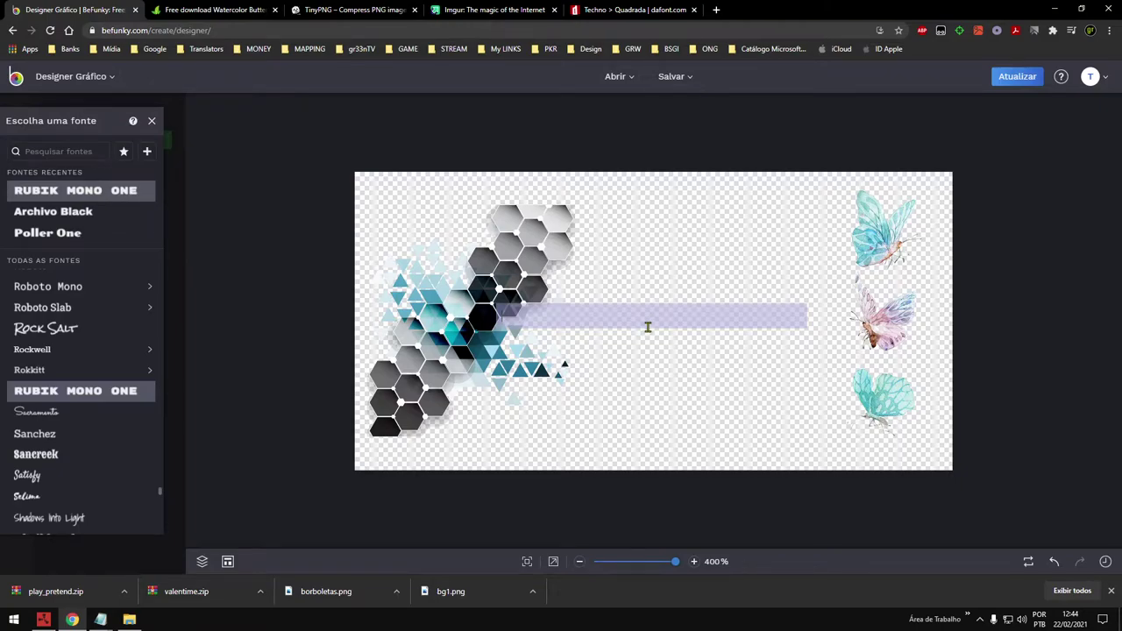
pyautogui.write('RUST SA')
pyautogui.press('Return')
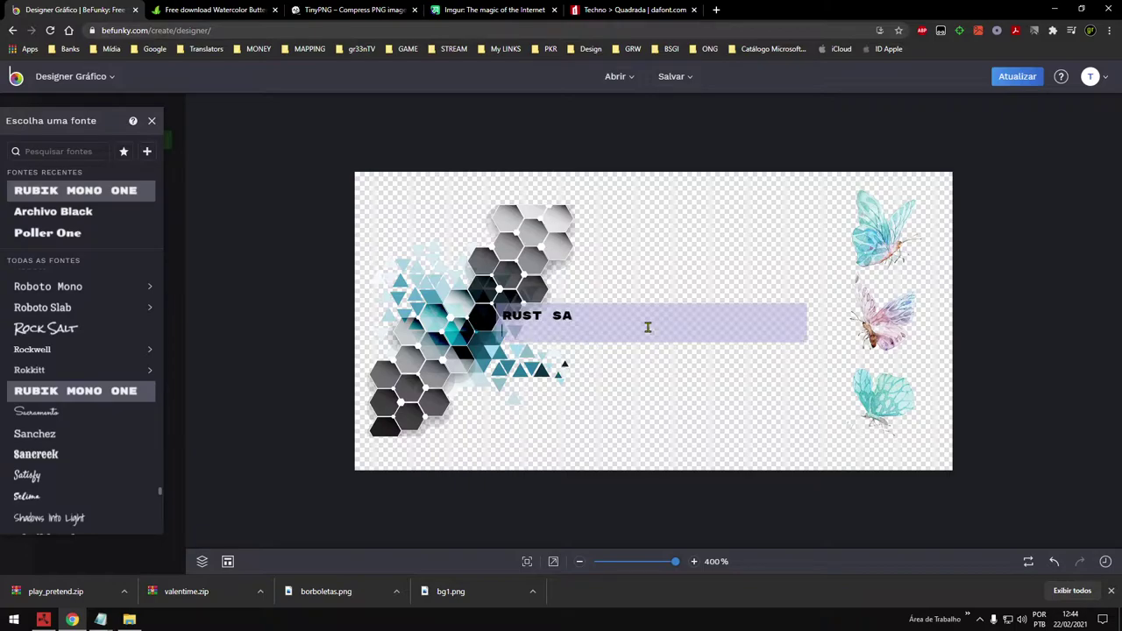
pyautogui.write('ROLEPLAY')
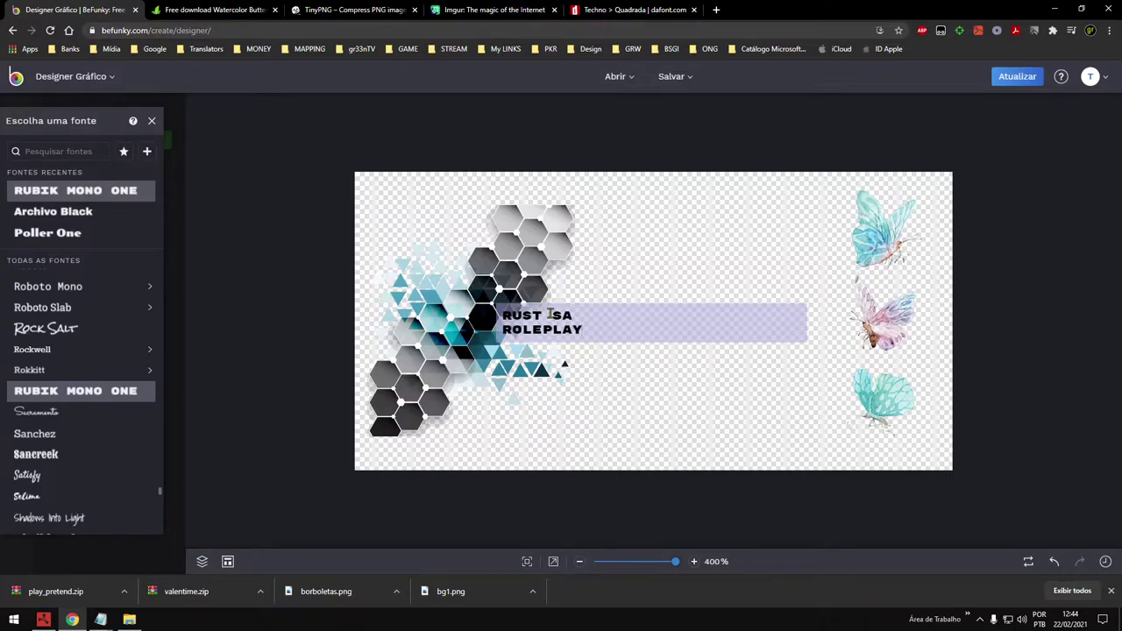
# Step: Set the size of both text lines to 15 px and centre-align them
pyautogui.moveTo(591, 330); pyautogui.dragTo(491, 309)
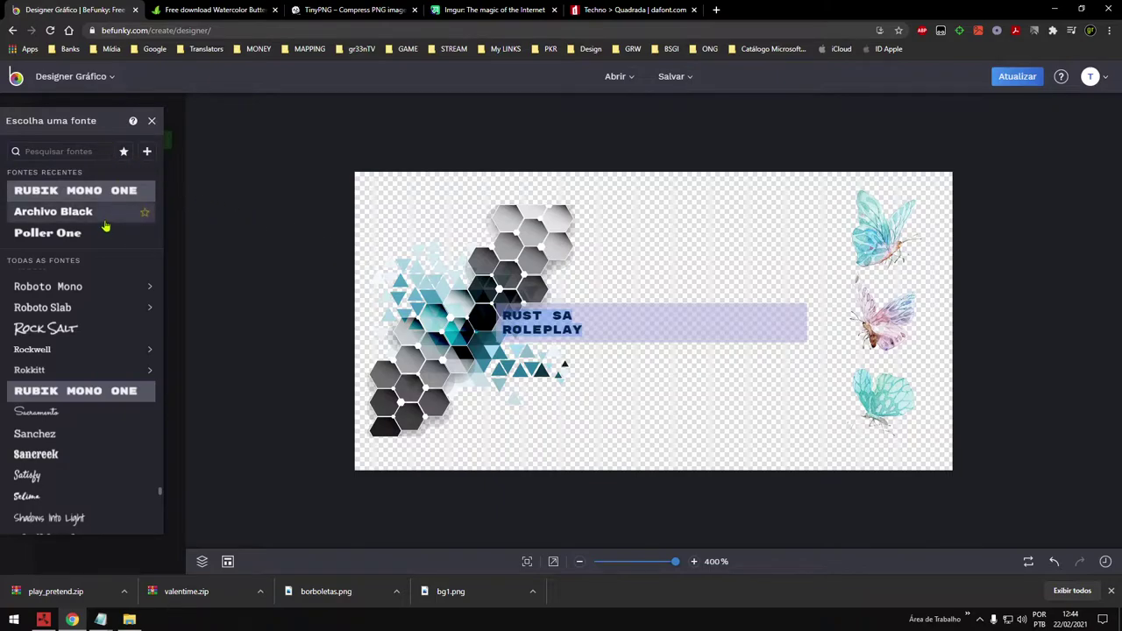
pyautogui.scroll(10, 77, 296)
pyautogui.scroll(8, 77, 297)
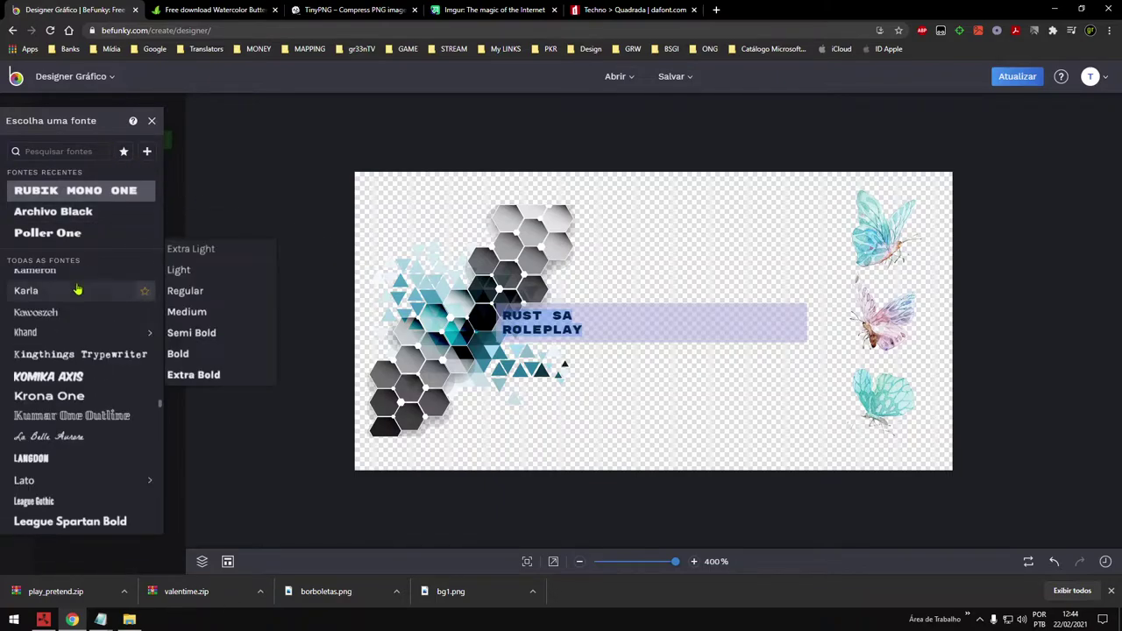
pyautogui.click(151, 121)
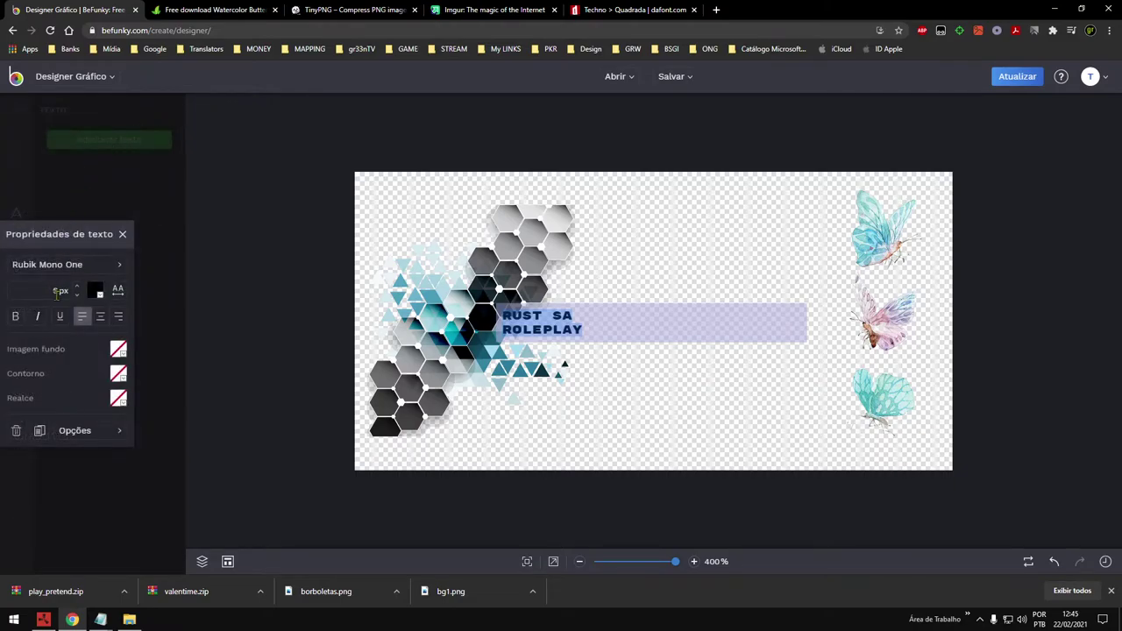
pyautogui.doubleClick(54, 290)
pyautogui.write('15')
pyautogui.press('Return')
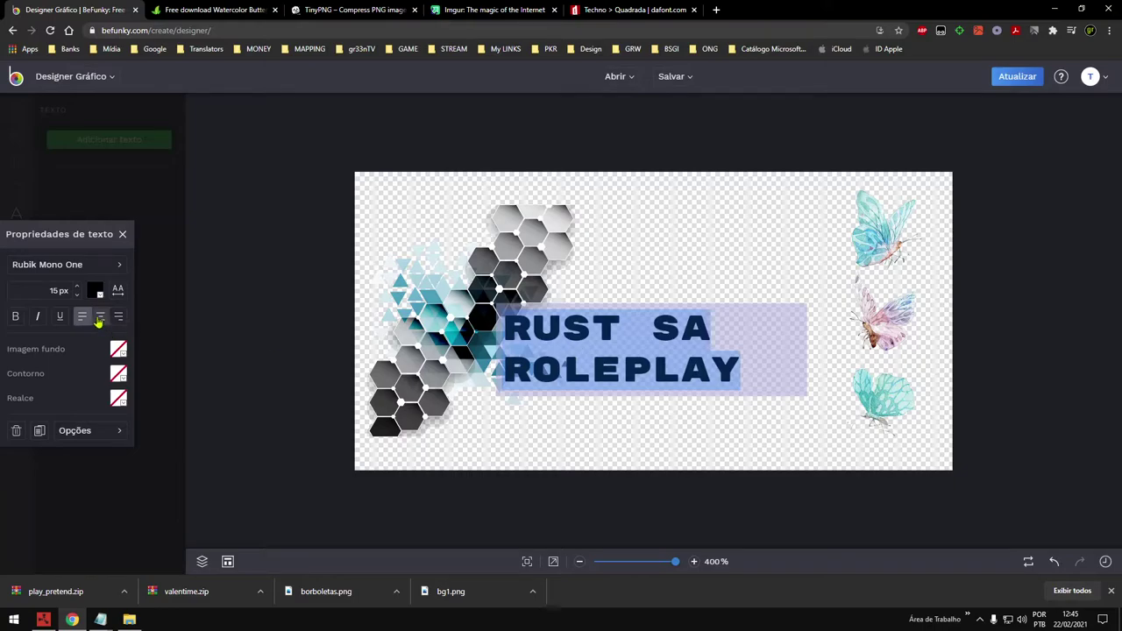
pyautogui.click(98, 321)
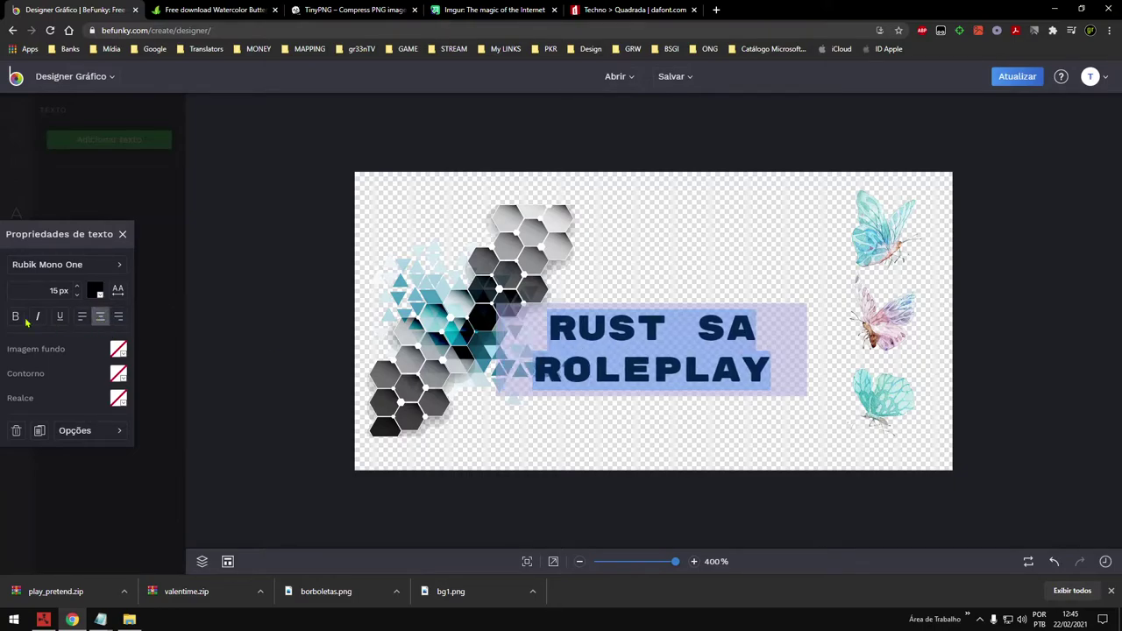
pyautogui.click(123, 235)
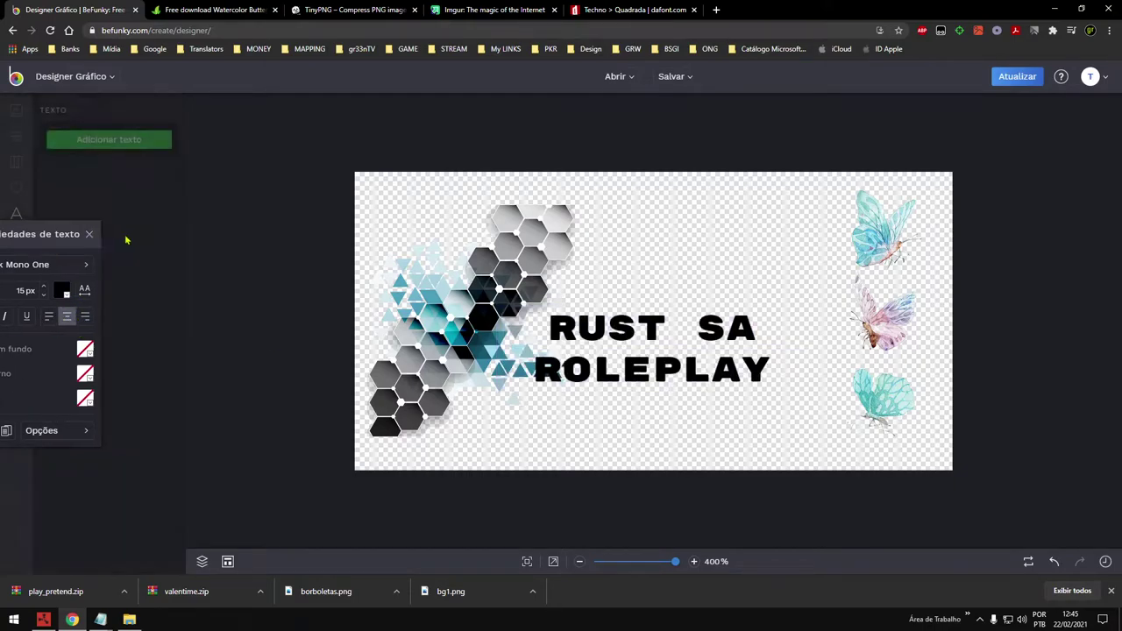
# Step: Move the RUST SA ROLEPLAY text into the gap between the hexagons and the butterflies, and deselect it
pyautogui.moveTo(651, 335); pyautogui.dragTo(710, 293)
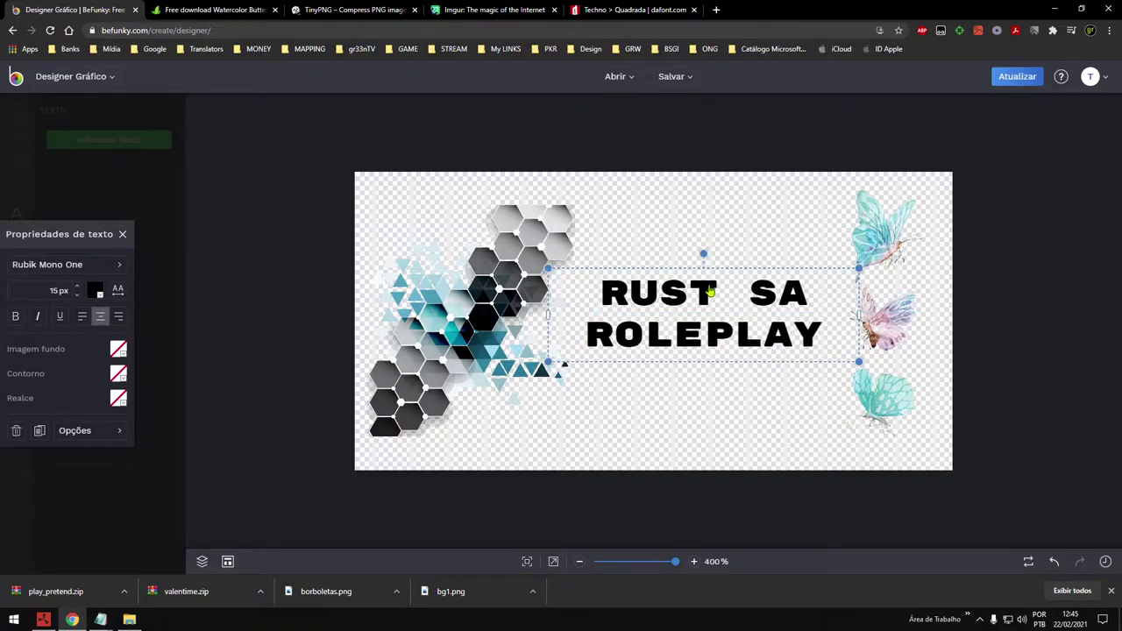
pyautogui.click(741, 428)
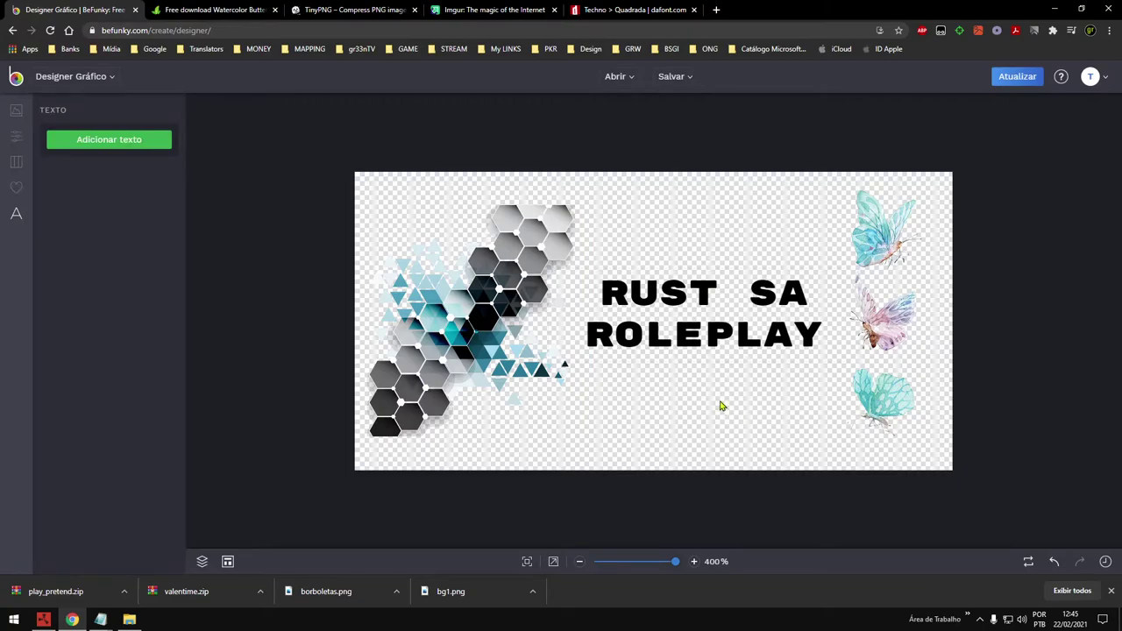
# Step: Save the design to the computer as a PNG named PLACA RP in the Tutorial RSA Roleplay folder
pyautogui.click(689, 83)
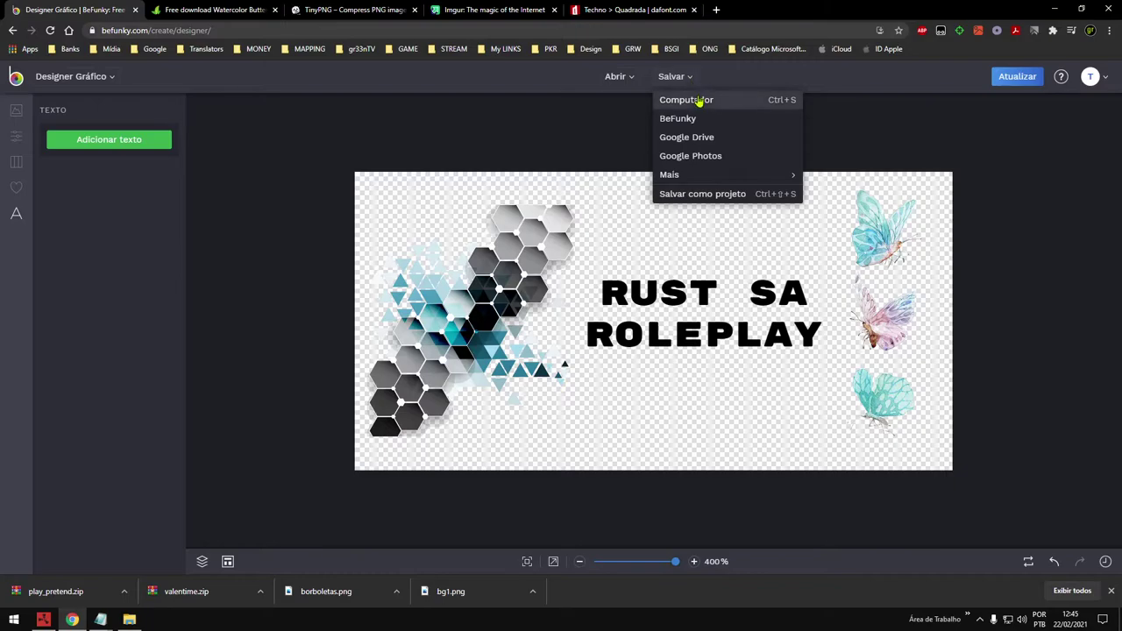
pyautogui.click(698, 100)
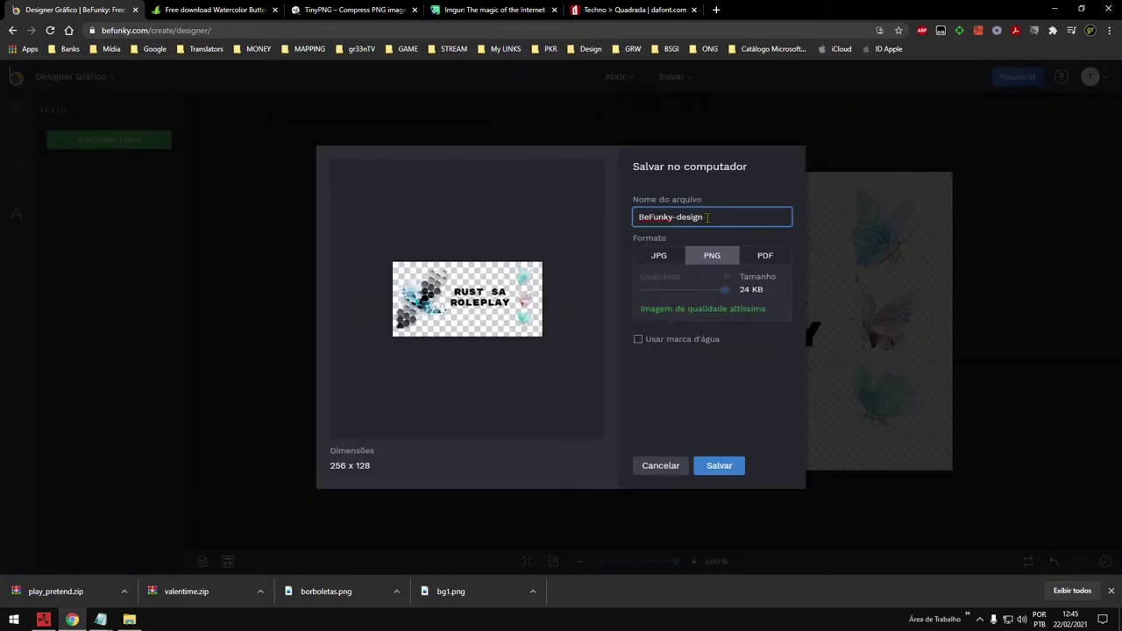
pyautogui.moveTo(706, 216); pyautogui.dragTo(626, 217)
pyautogui.write('PLACA')
pyautogui.click(710, 260)
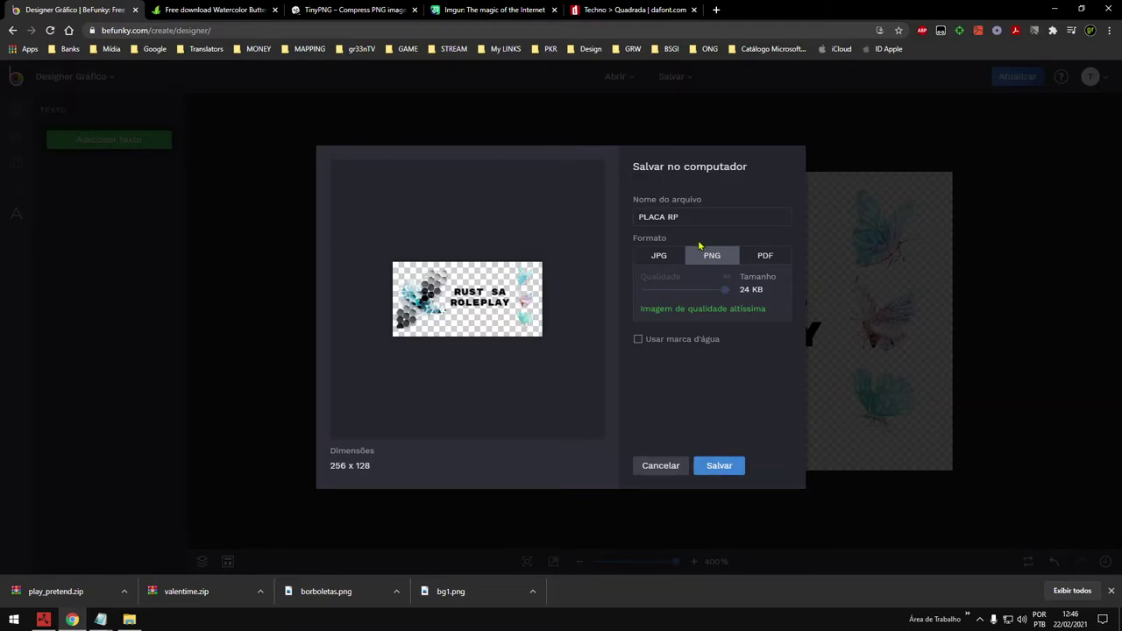
pyautogui.click(719, 466)
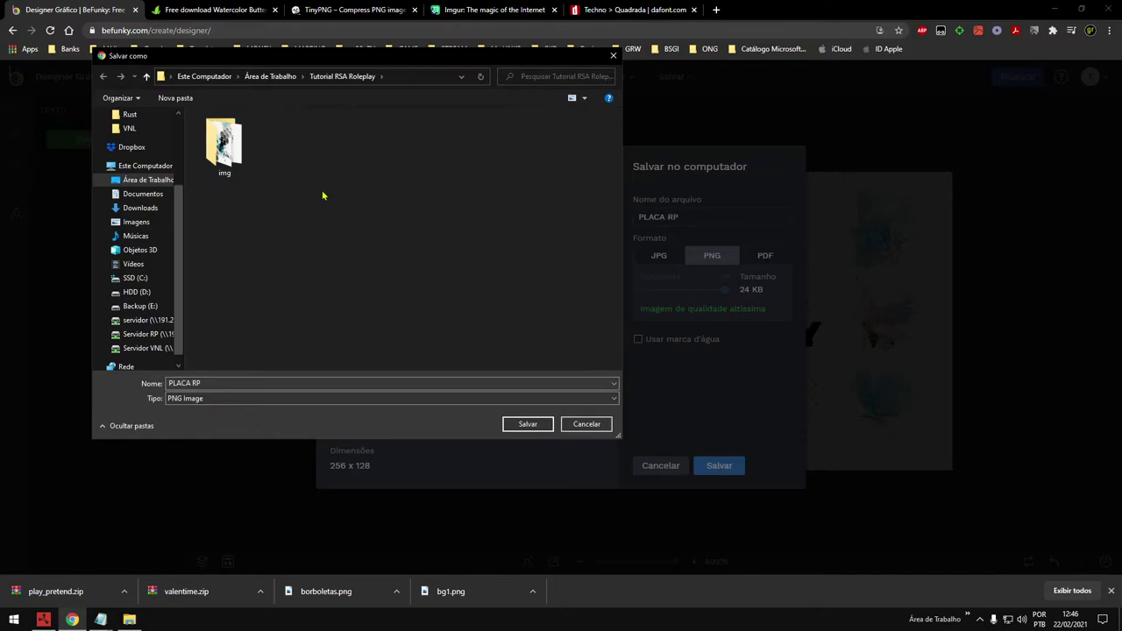
pyautogui.click(529, 425)
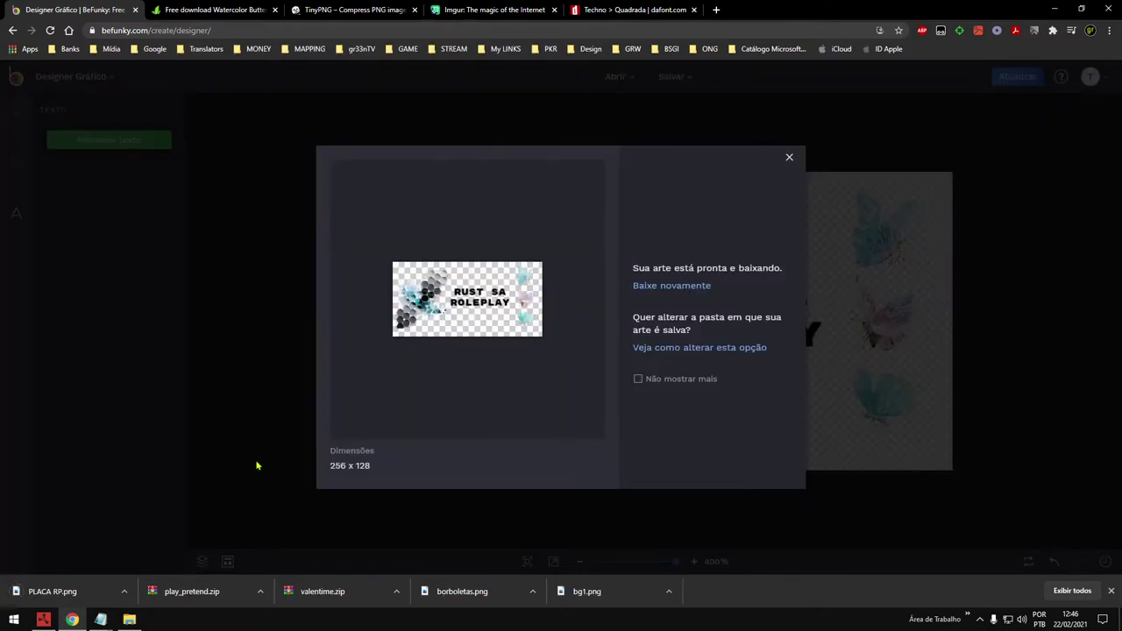
# Step: Switch to File Explorer and duplicate the PLACA RP image within the Tutorial RSA Roleplay folder
pyautogui.click(129, 620)
pyautogui.click(669, 286)
pyautogui.press('Delete')
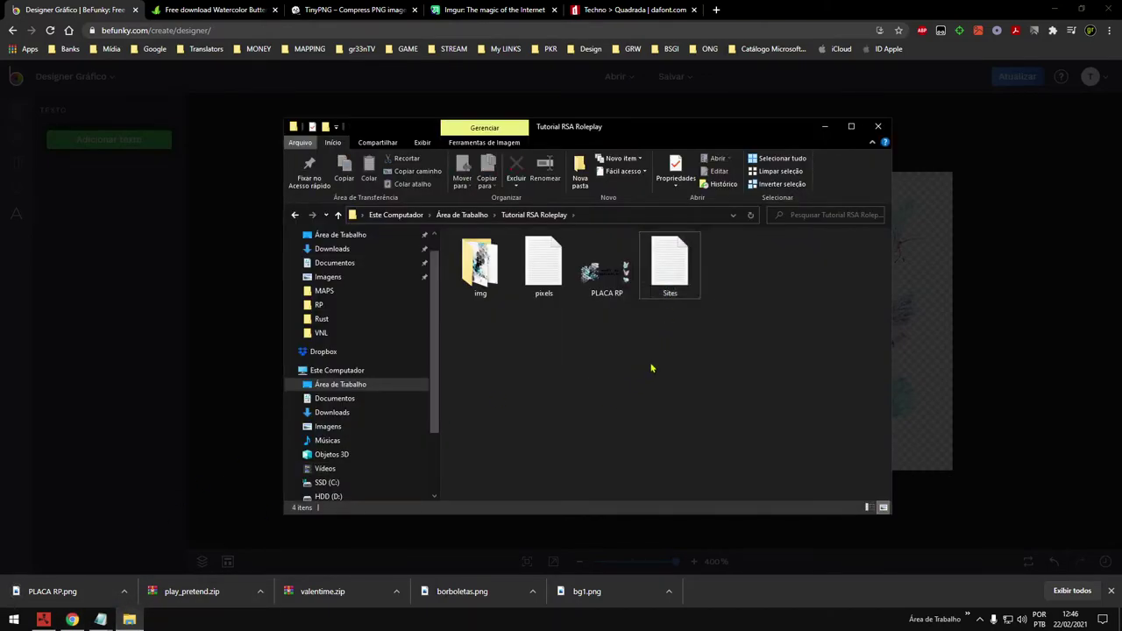
pyautogui.click(618, 279)
pyautogui.click(614, 368)
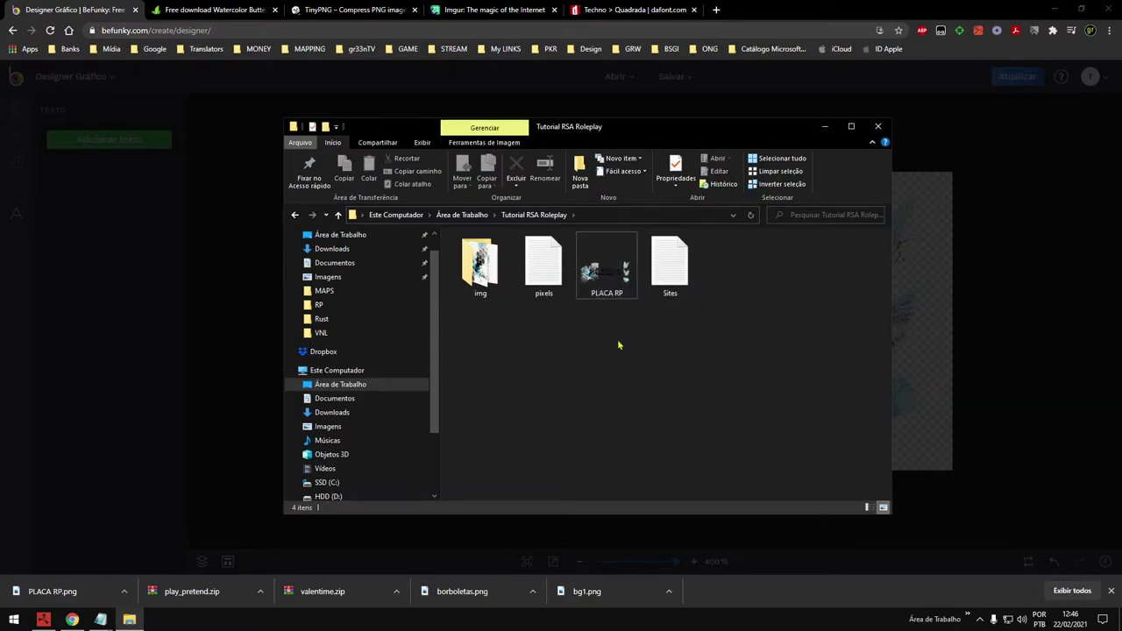
pyautogui.click(601, 279)
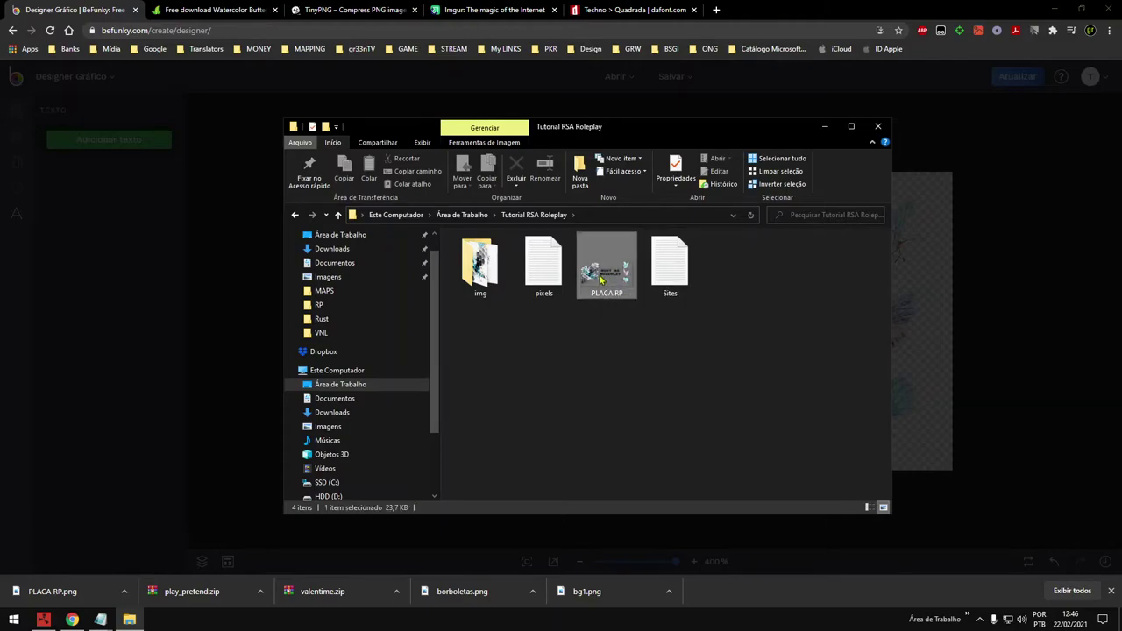
pyautogui.rightClick(601, 281)
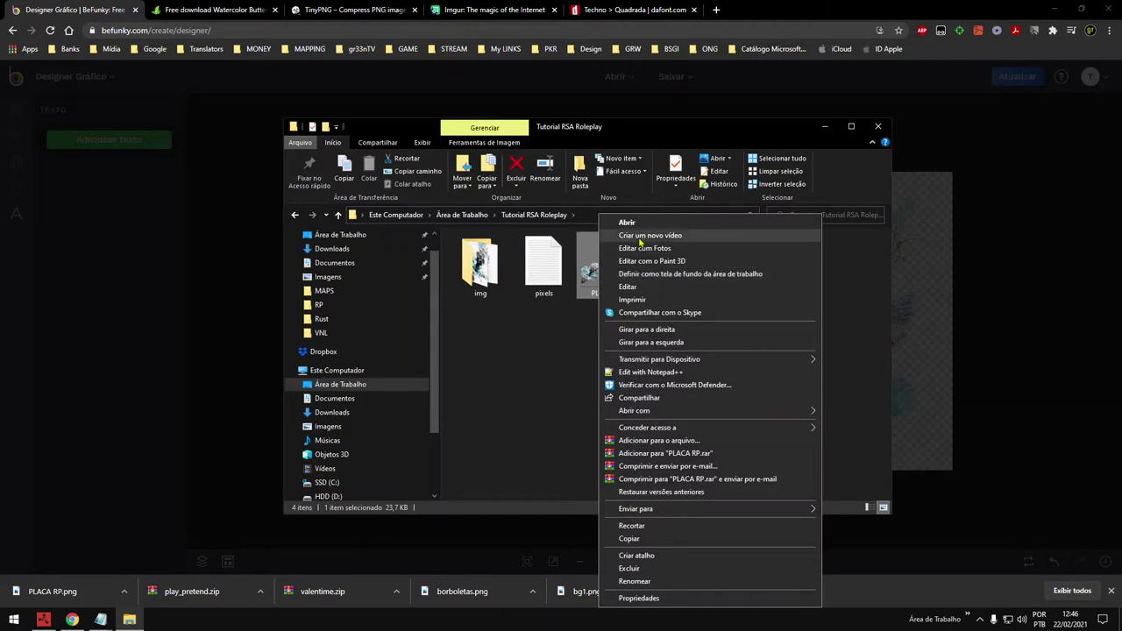
pyautogui.click(656, 538)
pyautogui.rightClick(566, 402)
pyautogui.click(594, 481)
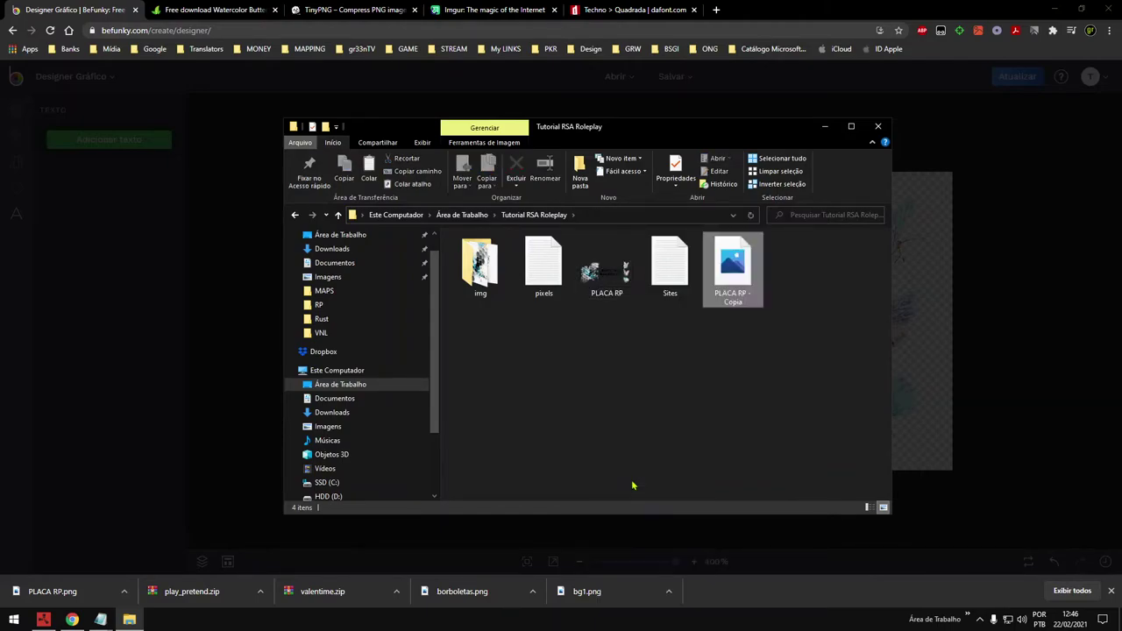
pyautogui.click(706, 400)
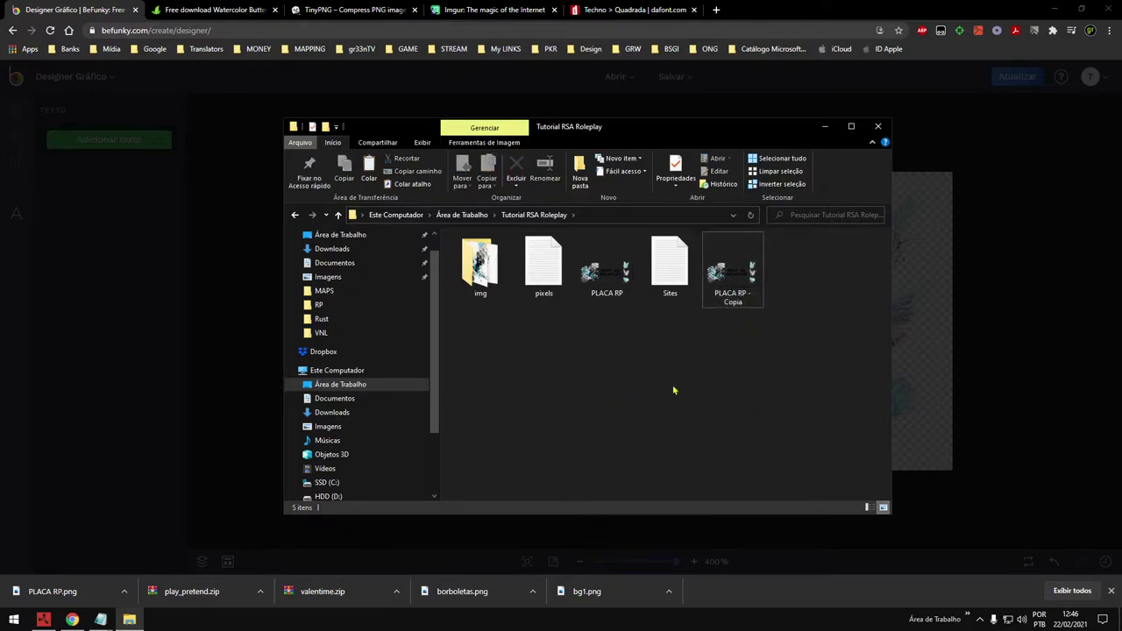
pyautogui.click(332, 11)
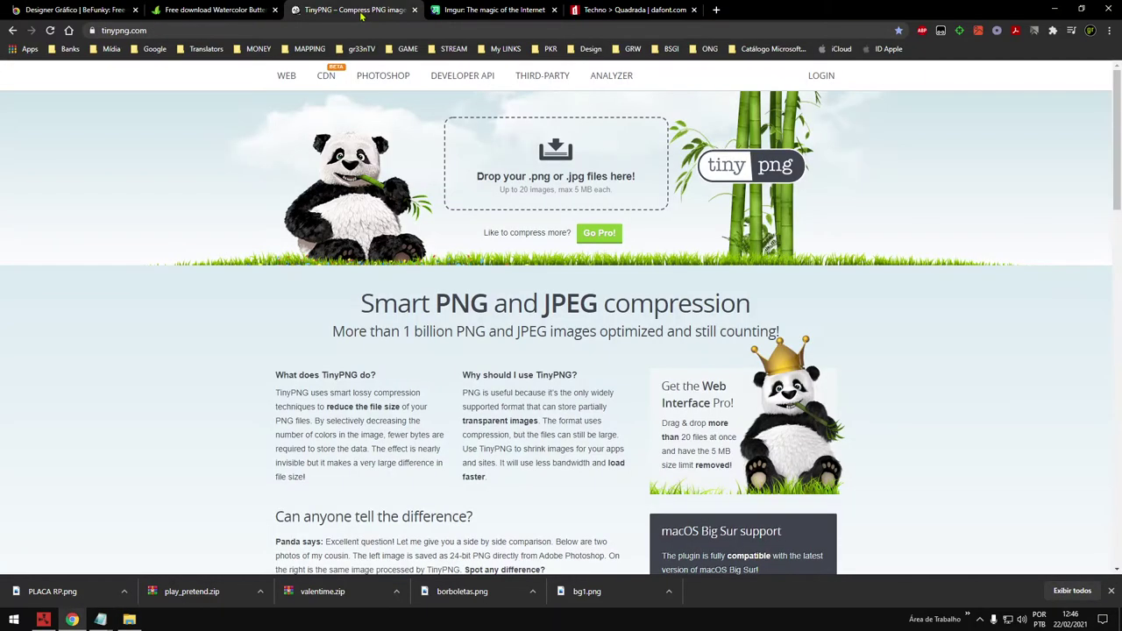
pyautogui.click(200, 11)
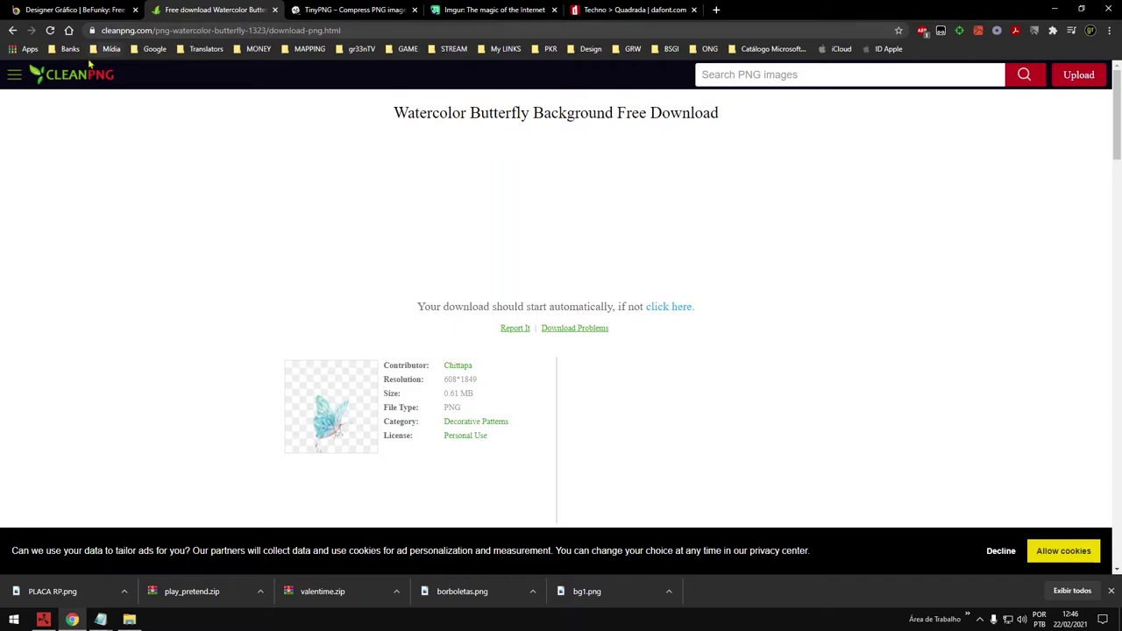
pyautogui.click(77, 9)
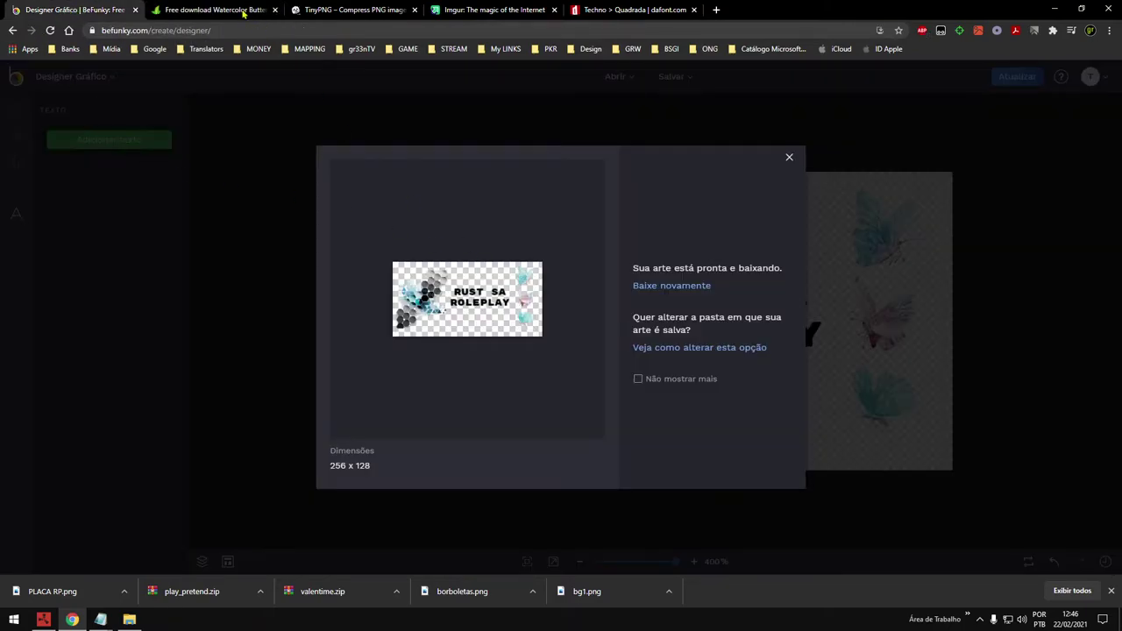
pyautogui.click(212, 9)
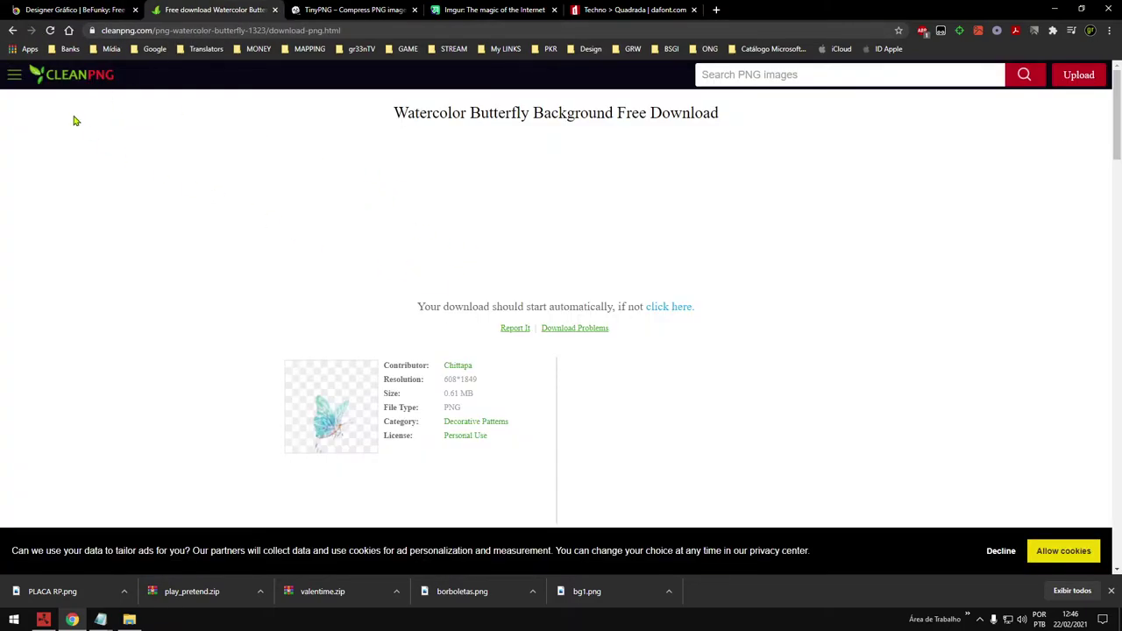
# Step: Switch to TinyPNG and upload PLACA RP - Copia from the Tutorial RSA Roleplay folder for compression
pyautogui.click(349, 9)
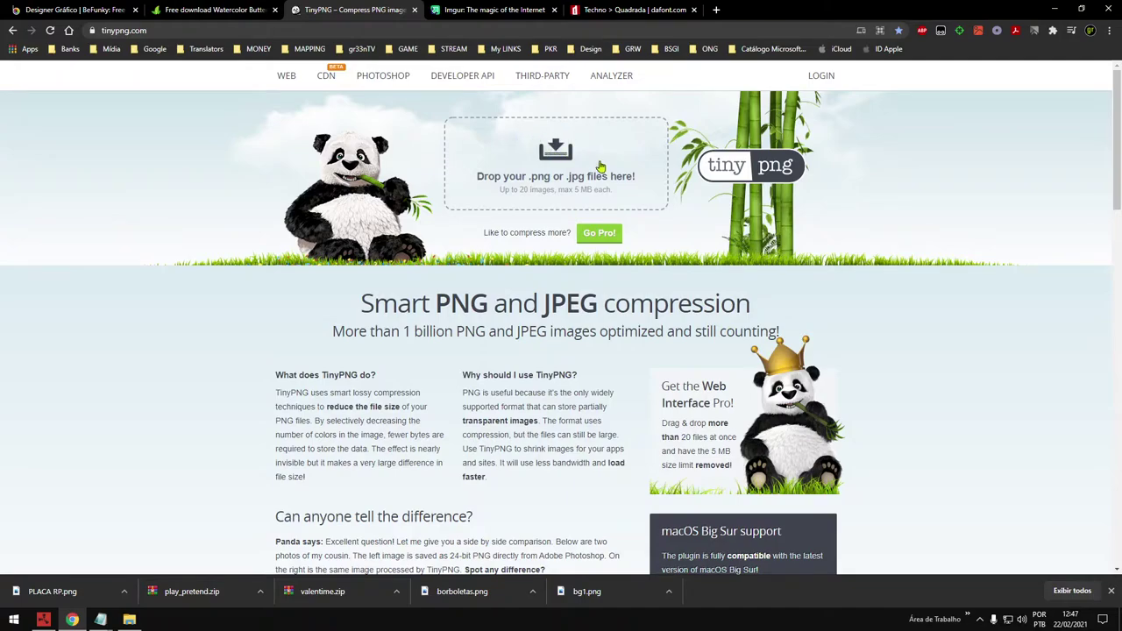
pyautogui.click(554, 154)
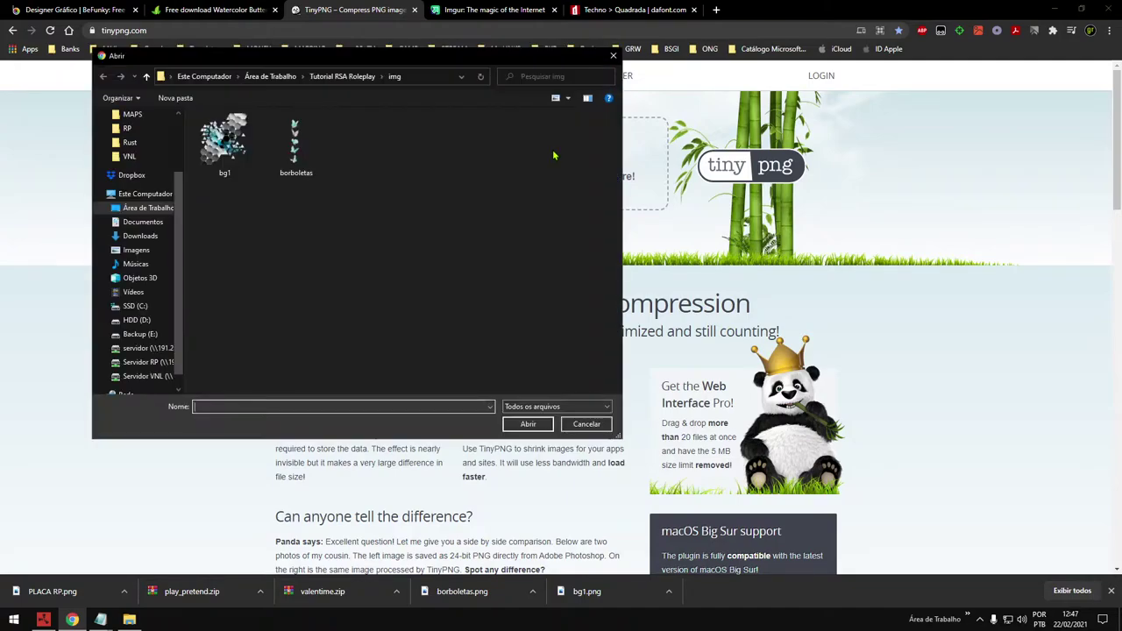
pyautogui.click(146, 76)
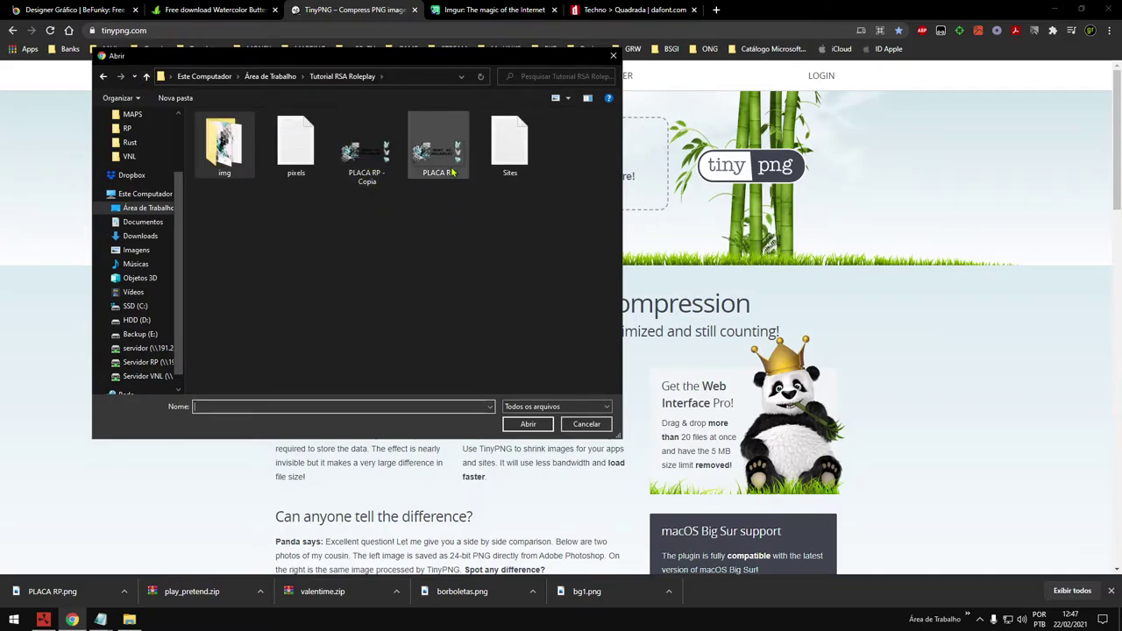
pyautogui.click(366, 164)
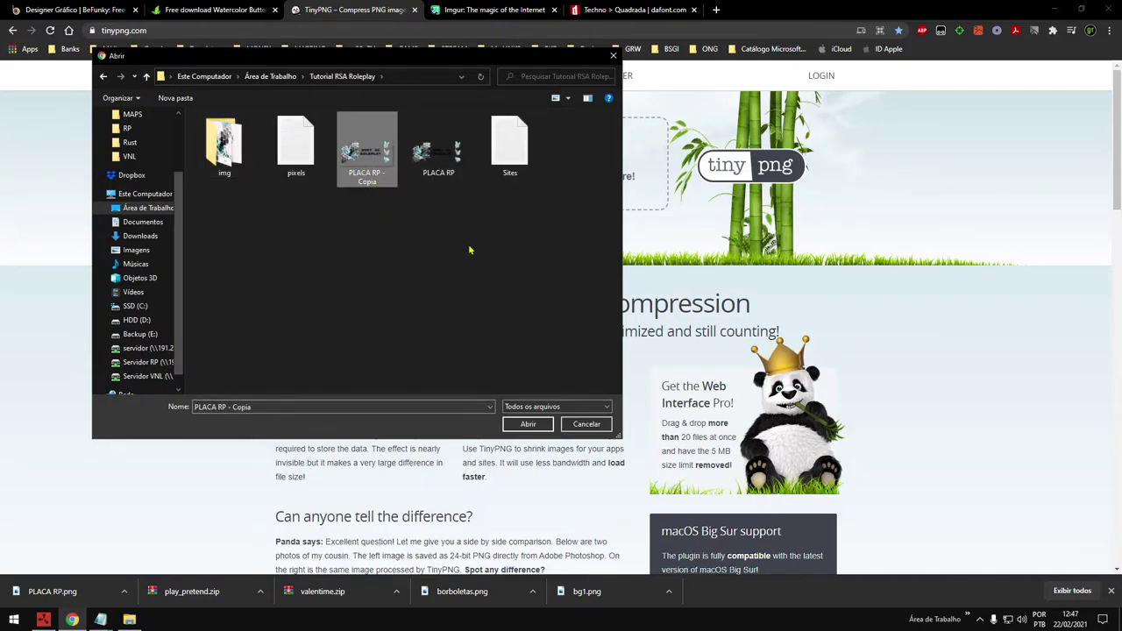
pyautogui.click(528, 424)
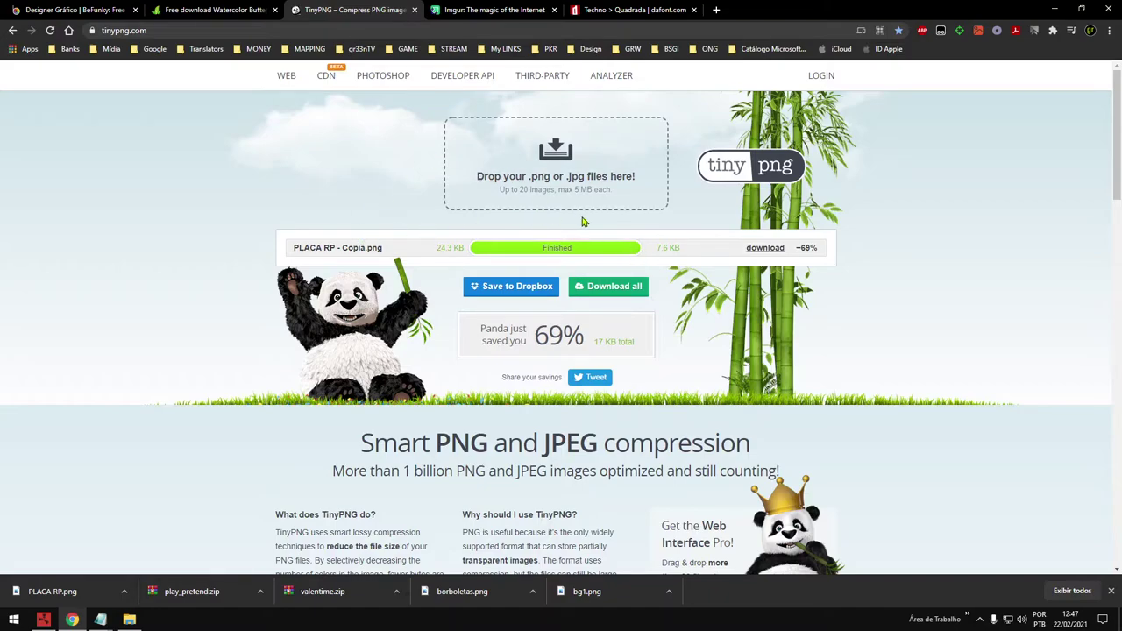
# Step: Download all compressed files as the ZIP archive tinified into the Tutorial RSA Roleplay folder
pyautogui.click(612, 288)
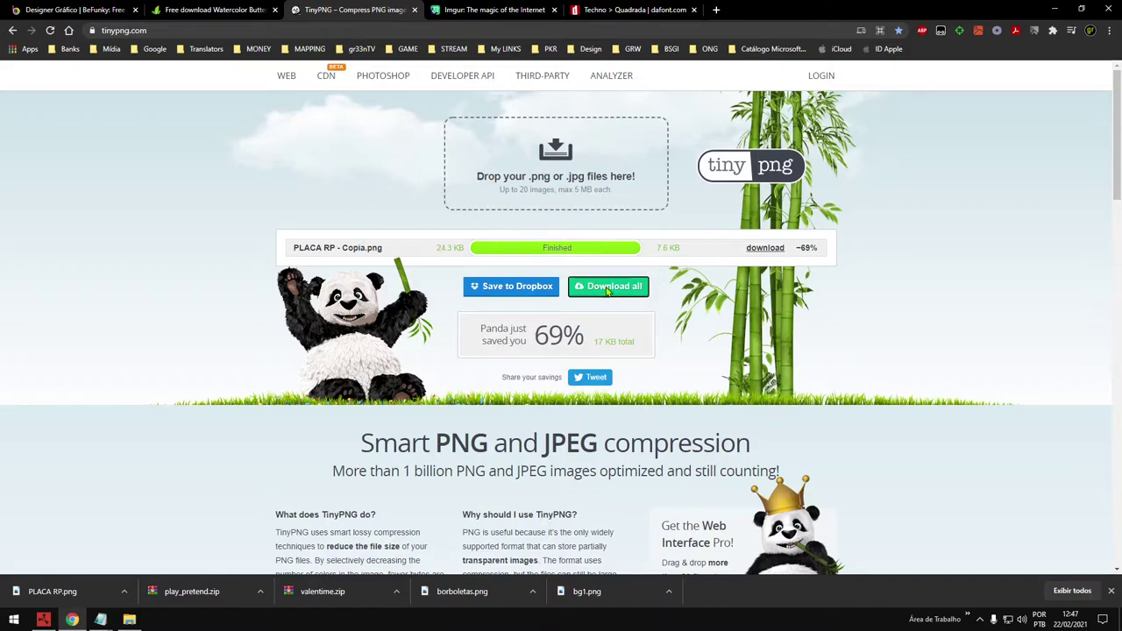
pyautogui.click(406, 223)
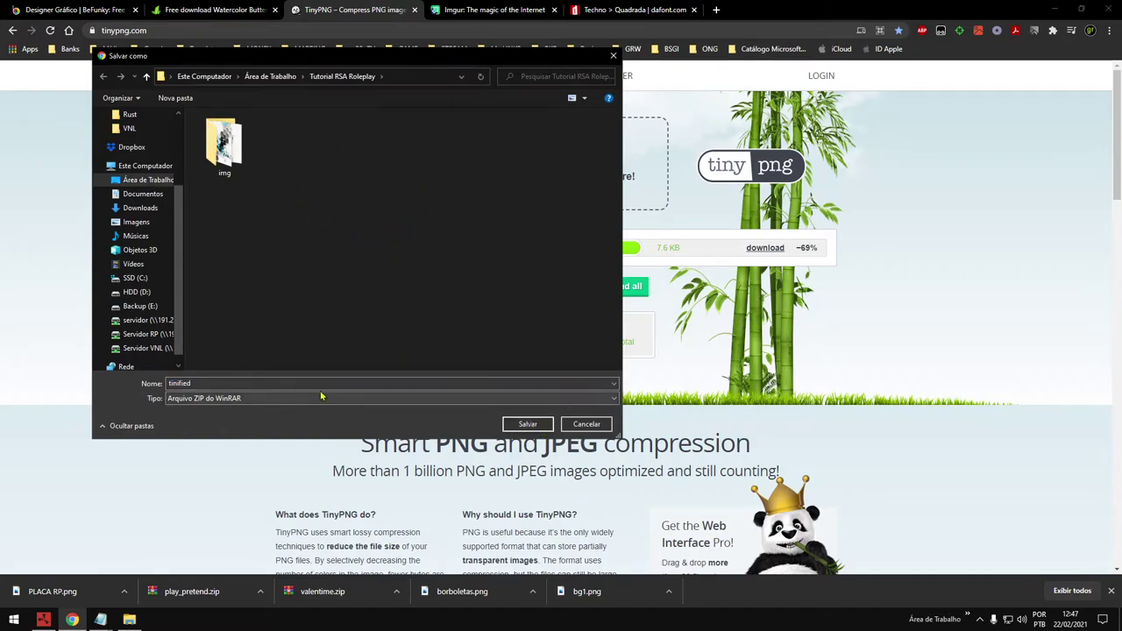
pyautogui.click(200, 384)
pyautogui.click(525, 425)
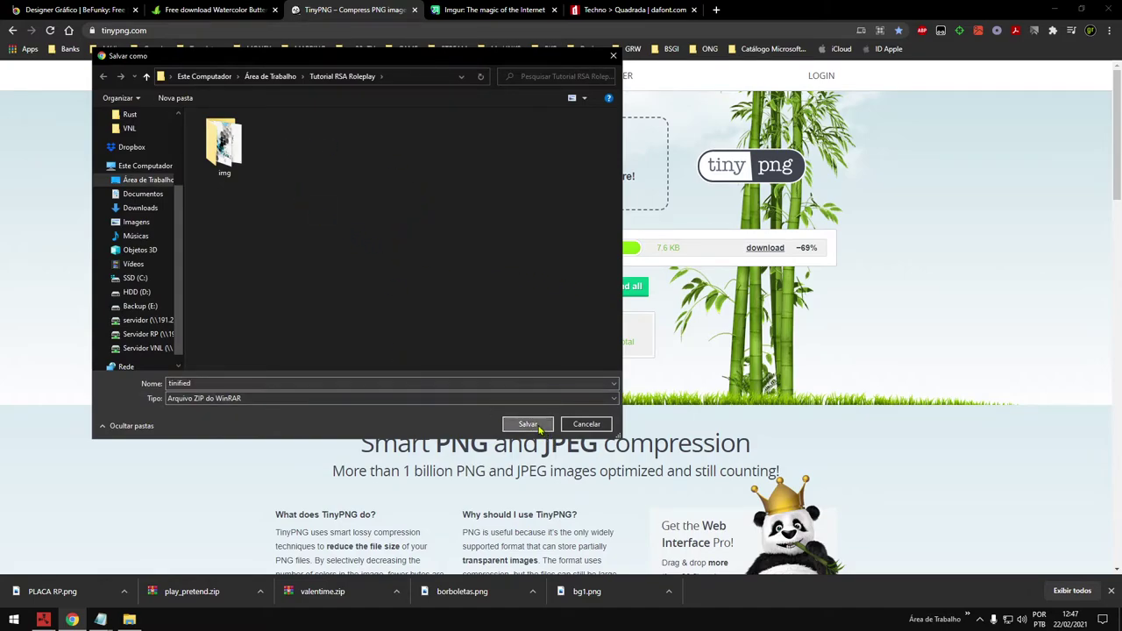
# Step: Extract the tinified archive directly into the Tutorial RSA Roleplay folder in File Explorer, replacing the existing PLACA RP - Copia.png
pyautogui.click(129, 620)
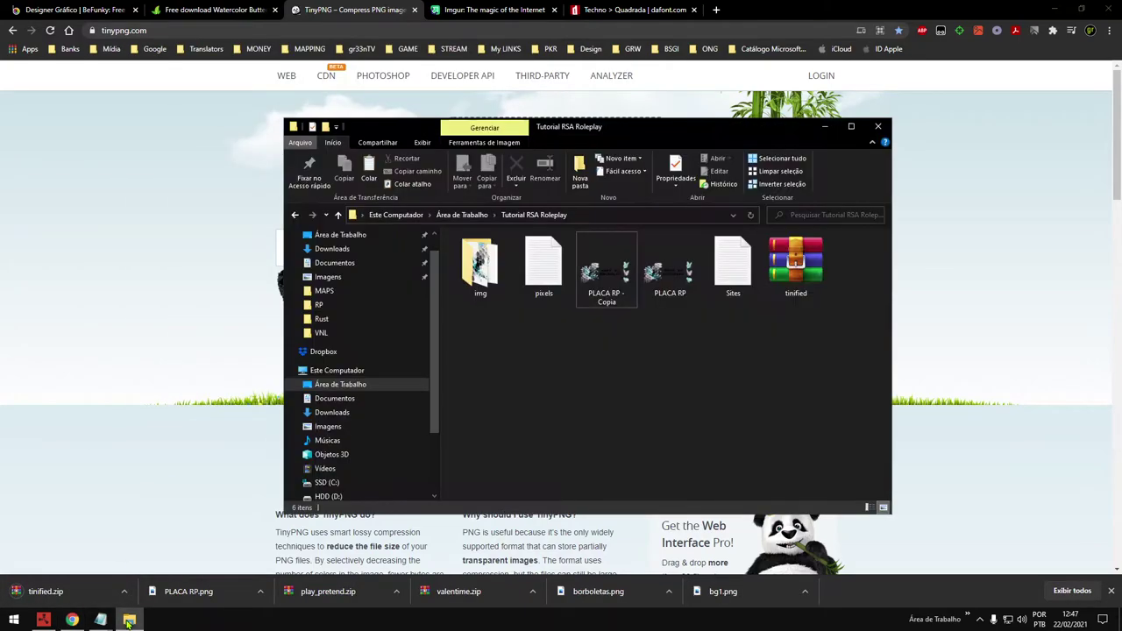
pyautogui.click(796, 276)
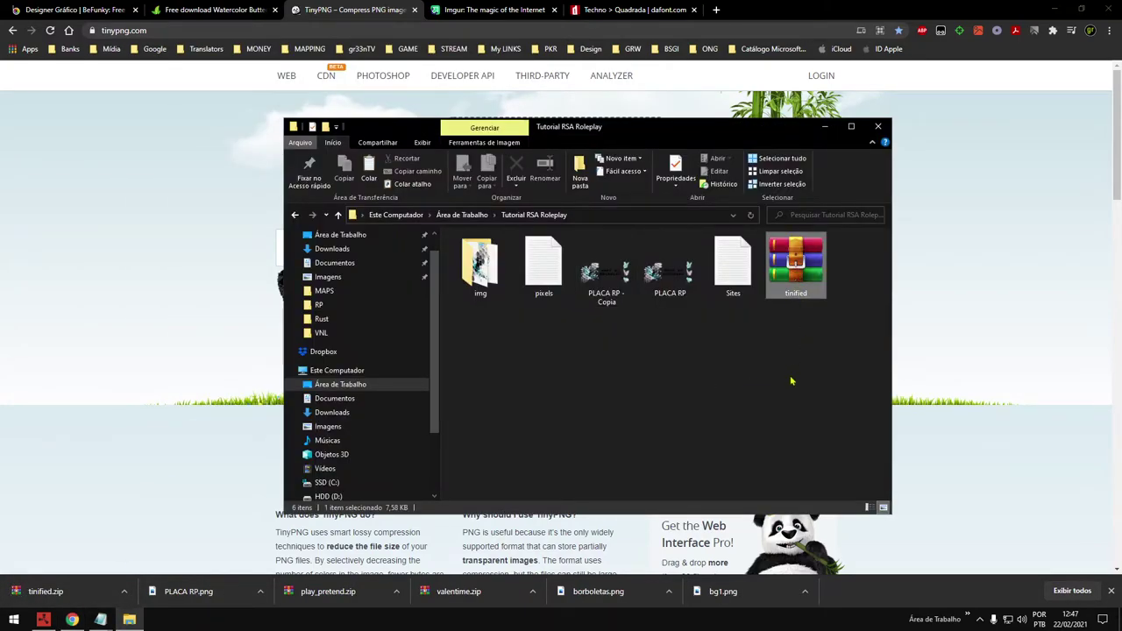
pyautogui.rightClick(799, 278)
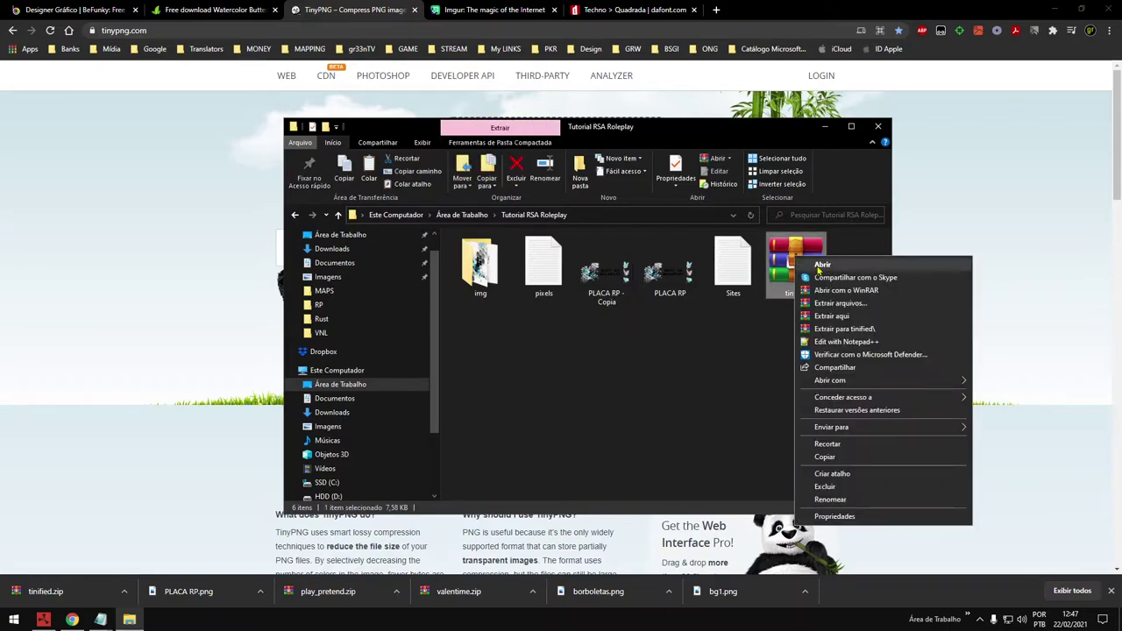
pyautogui.click(844, 318)
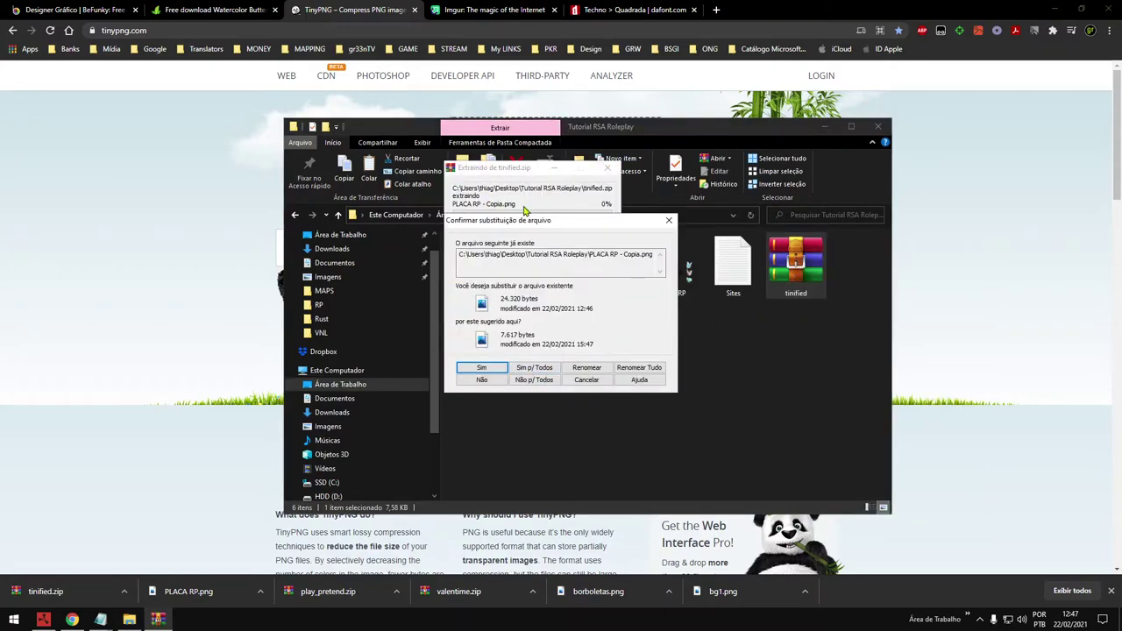
pyautogui.moveTo(586, 231); pyautogui.dragTo(470, 266)
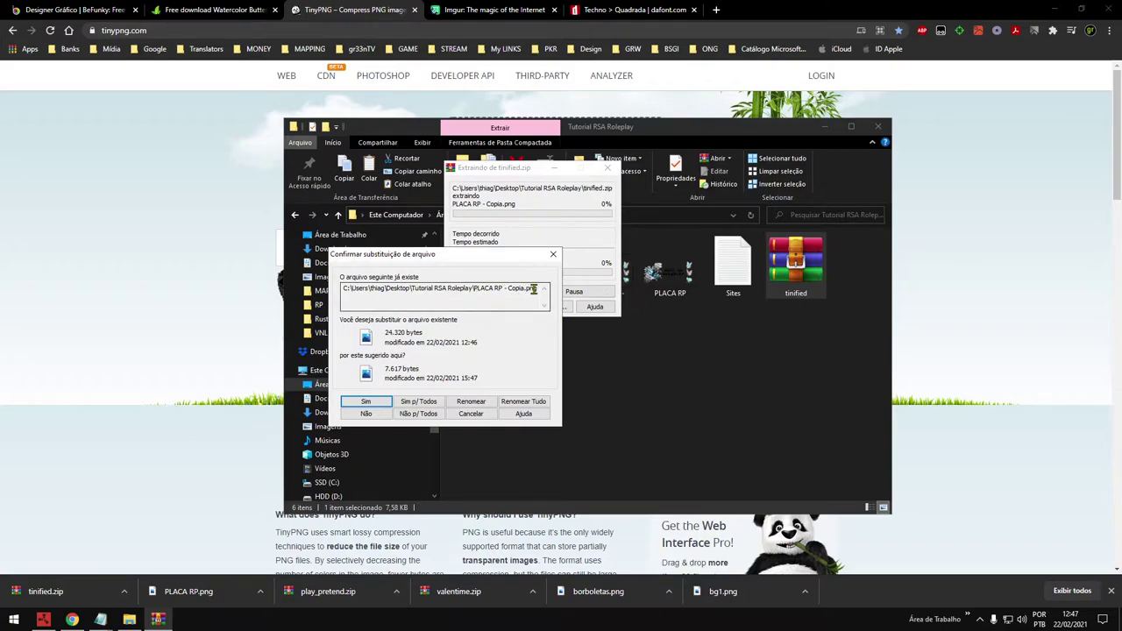
pyautogui.moveTo(474, 288); pyautogui.dragTo(538, 290)
pyautogui.moveTo(494, 258); pyautogui.dragTo(534, 262)
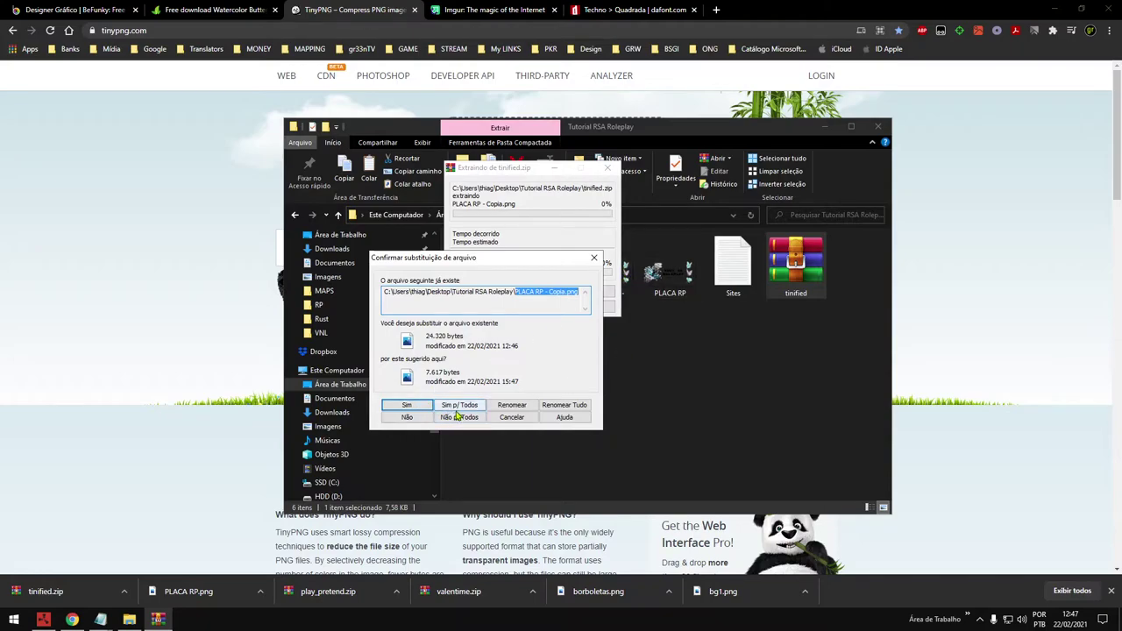
pyautogui.click(406, 405)
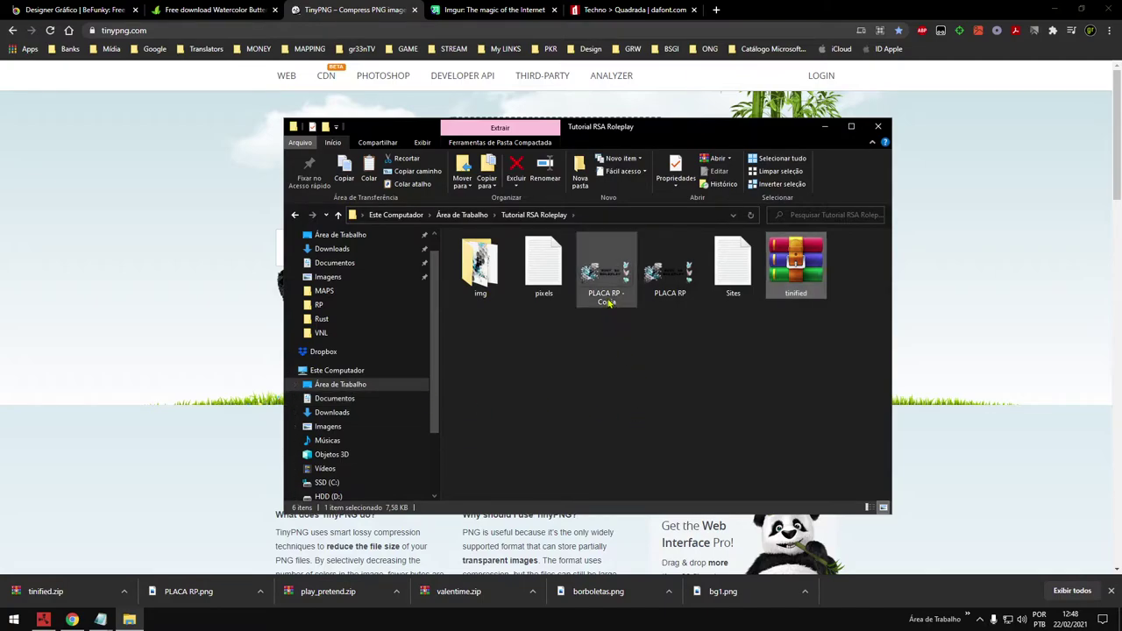
# Step: Open PLACA RP and PLACA RP - Copia in separate Photos windows to compare the original with the compressed image
pyautogui.moveTo(602, 277)
pyautogui.click(672, 276)
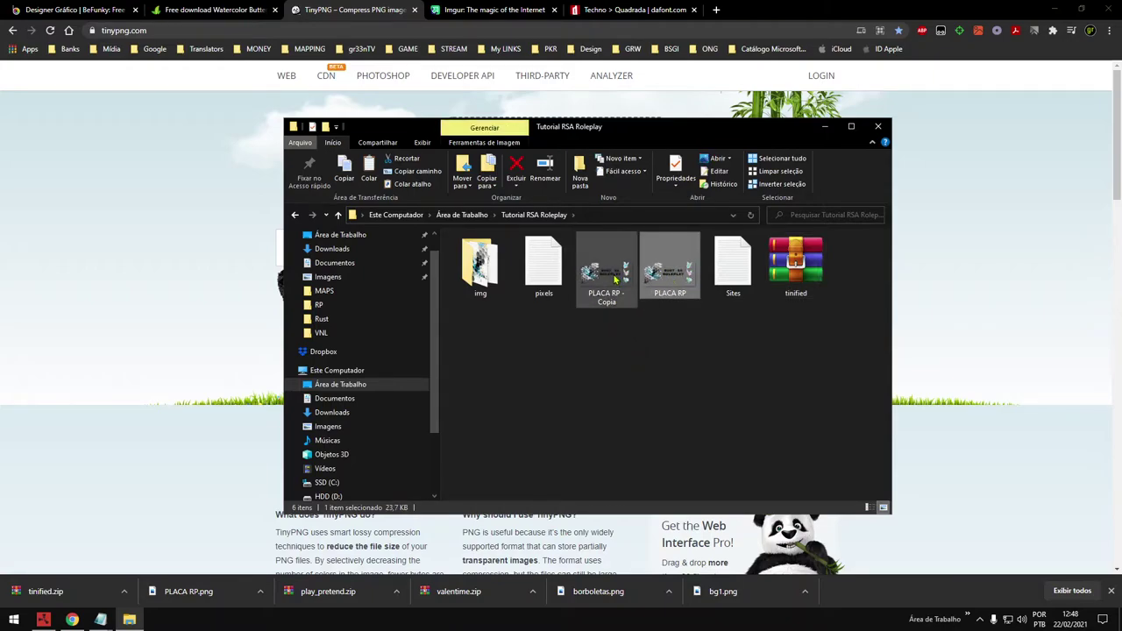
pyautogui.click(54, 197)
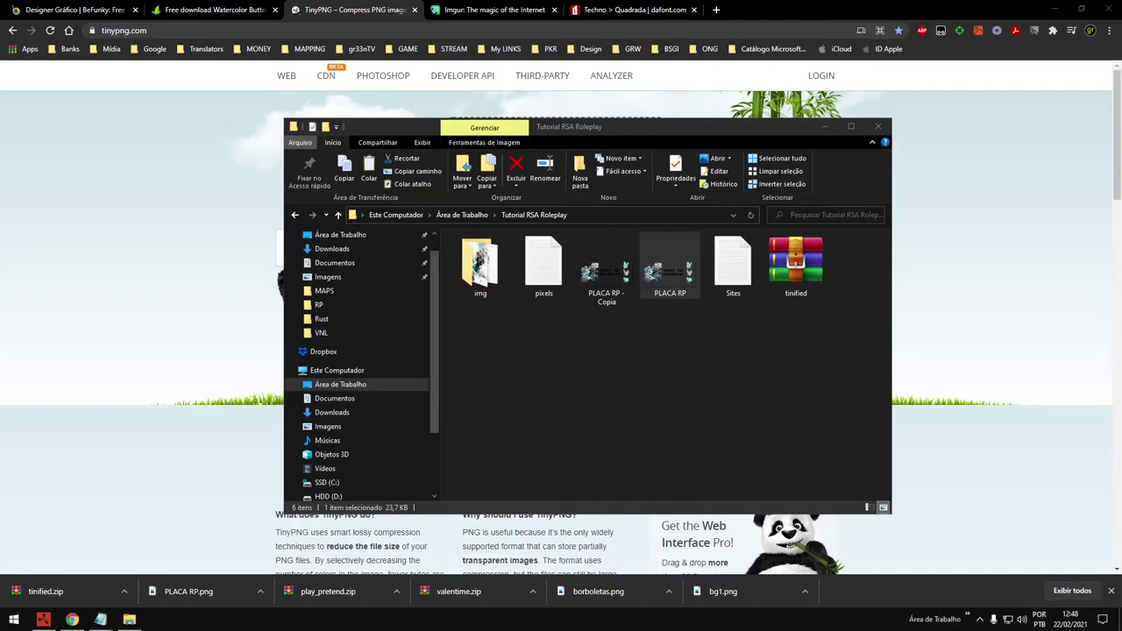
pyautogui.doubleClick(669, 268)
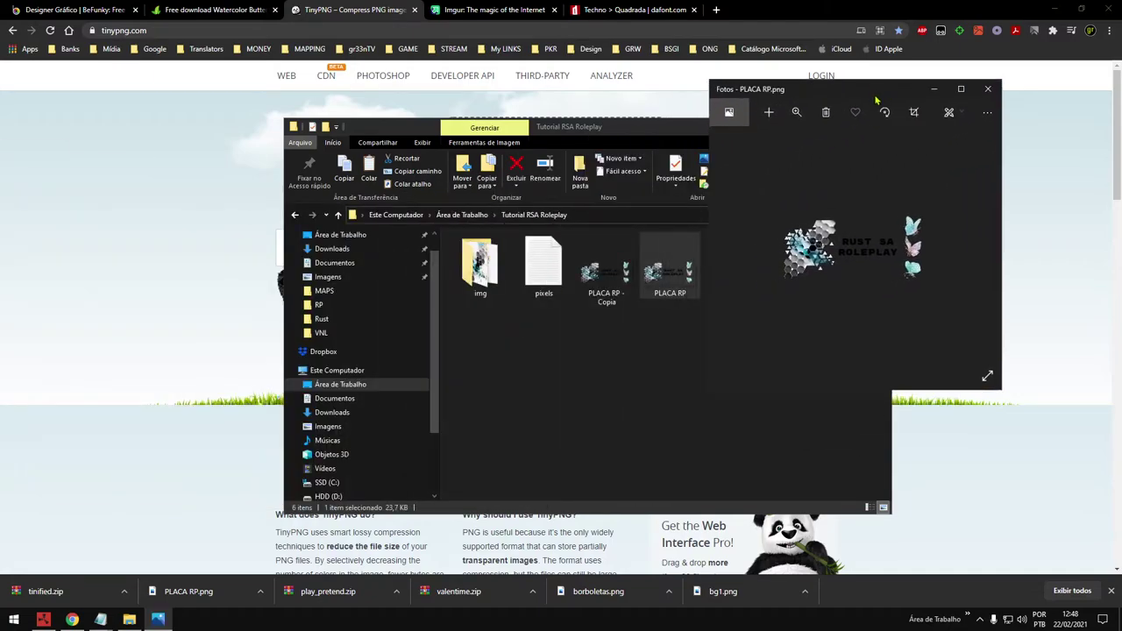
pyautogui.click(605, 273)
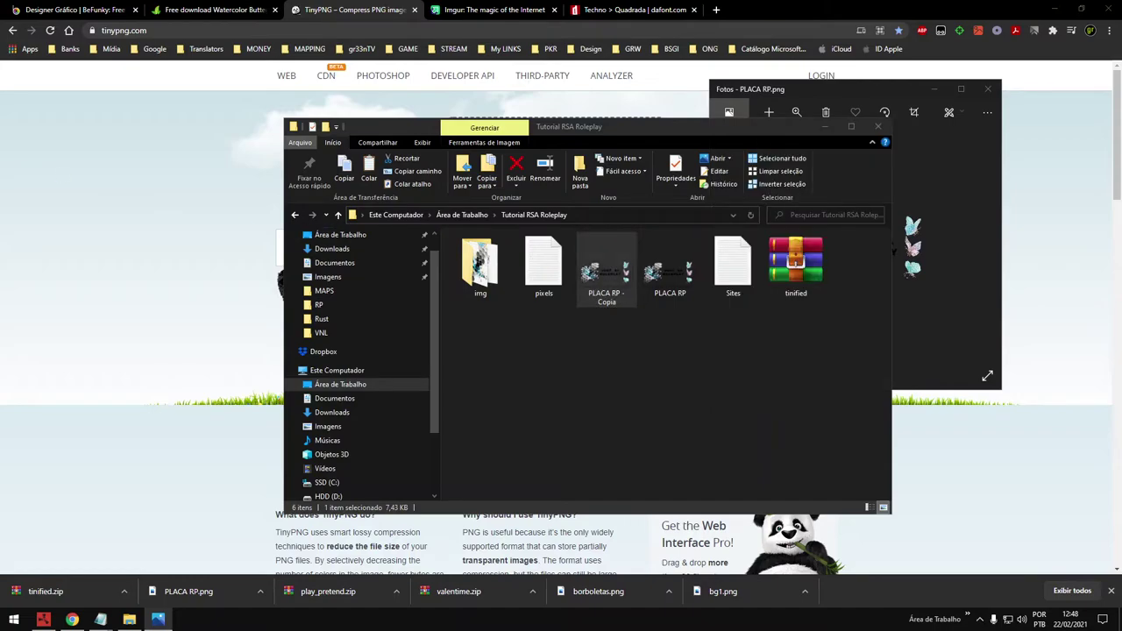
pyautogui.press('Return')
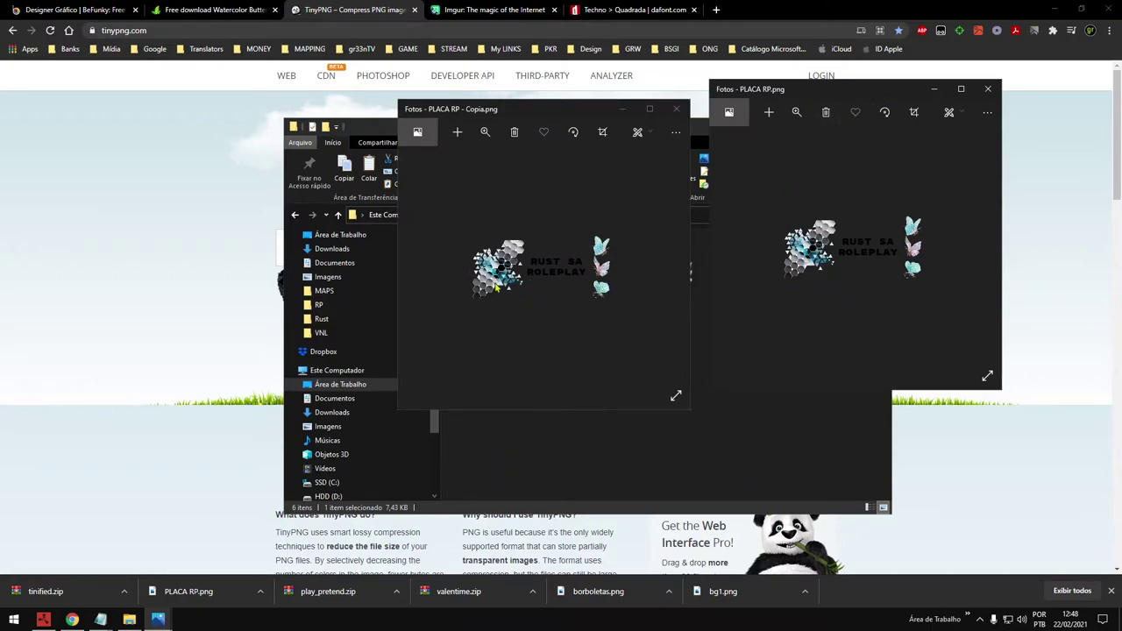
# Step: Close both Photos windows and compare the file sizes of PLACA RP - Copia and PLACA RP in File Explorer
pyautogui.click(677, 110)
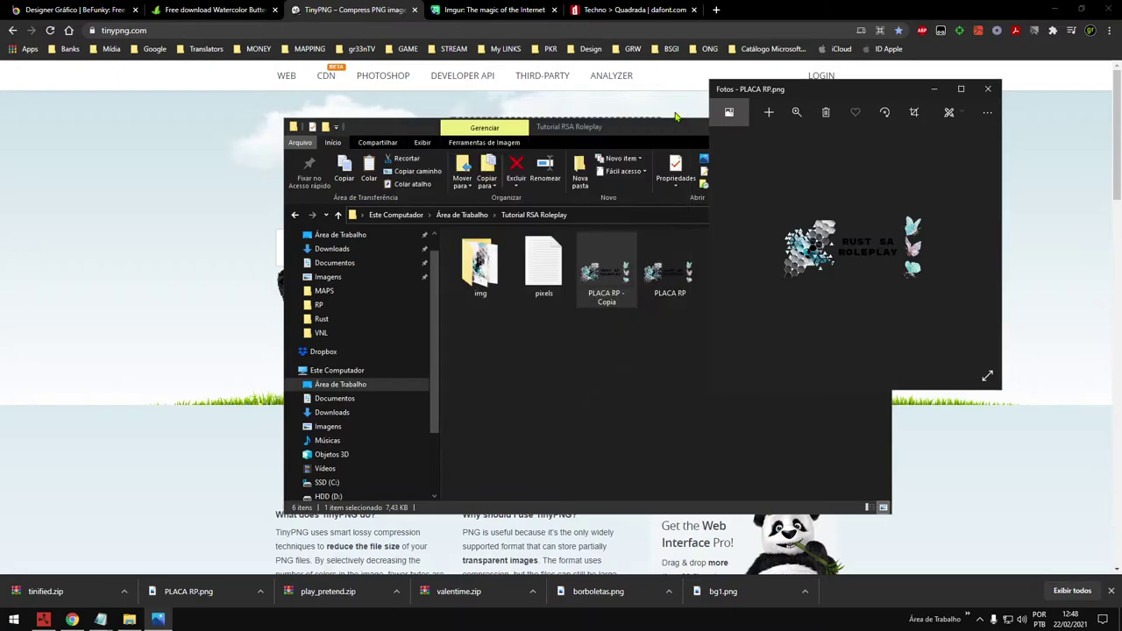
pyautogui.click(988, 88)
pyautogui.click(632, 376)
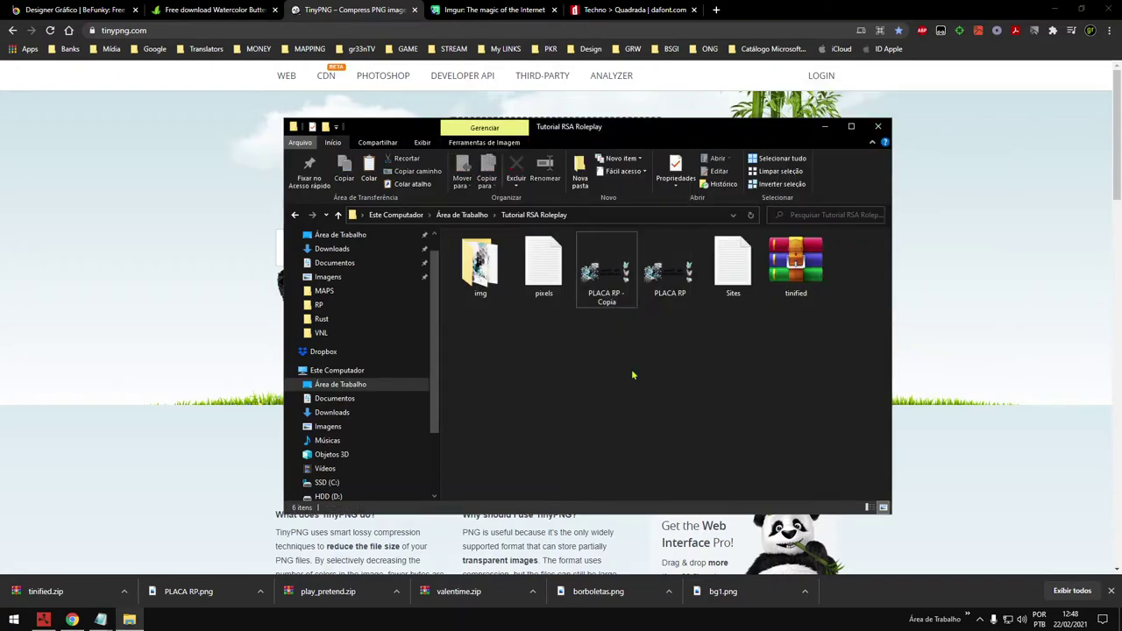
pyautogui.click(625, 277)
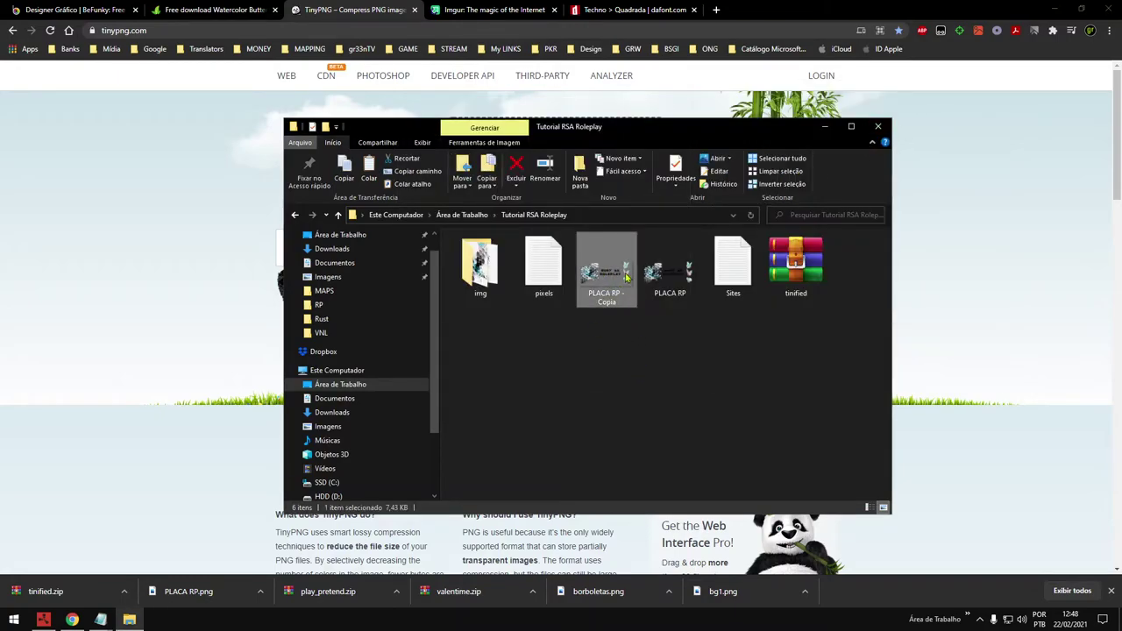
pyautogui.click(662, 279)
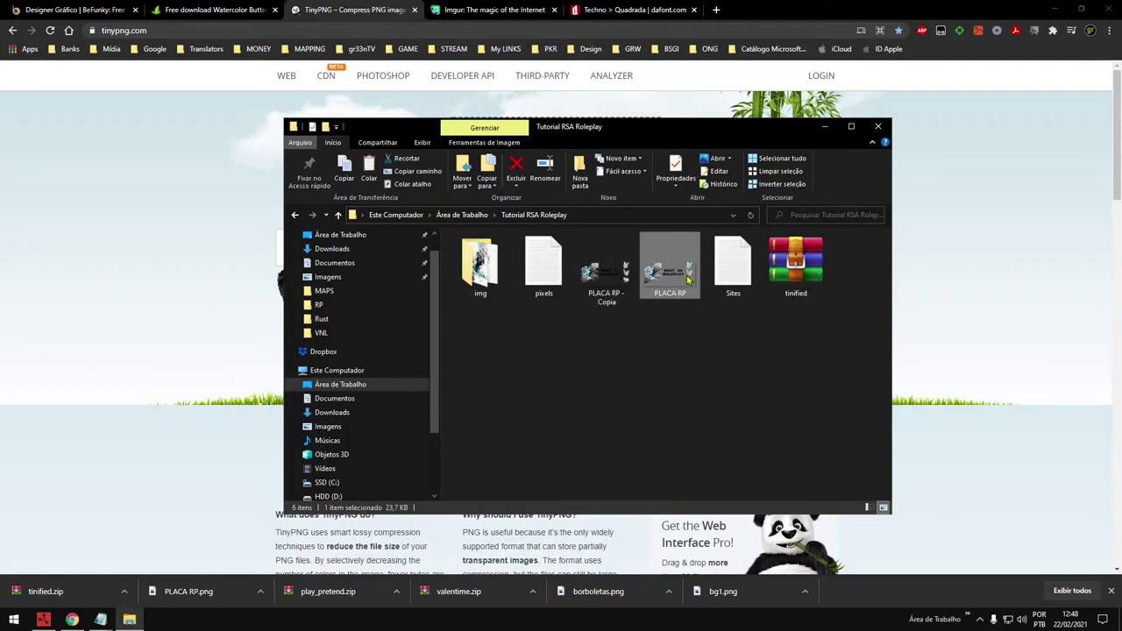
pyautogui.click(669, 369)
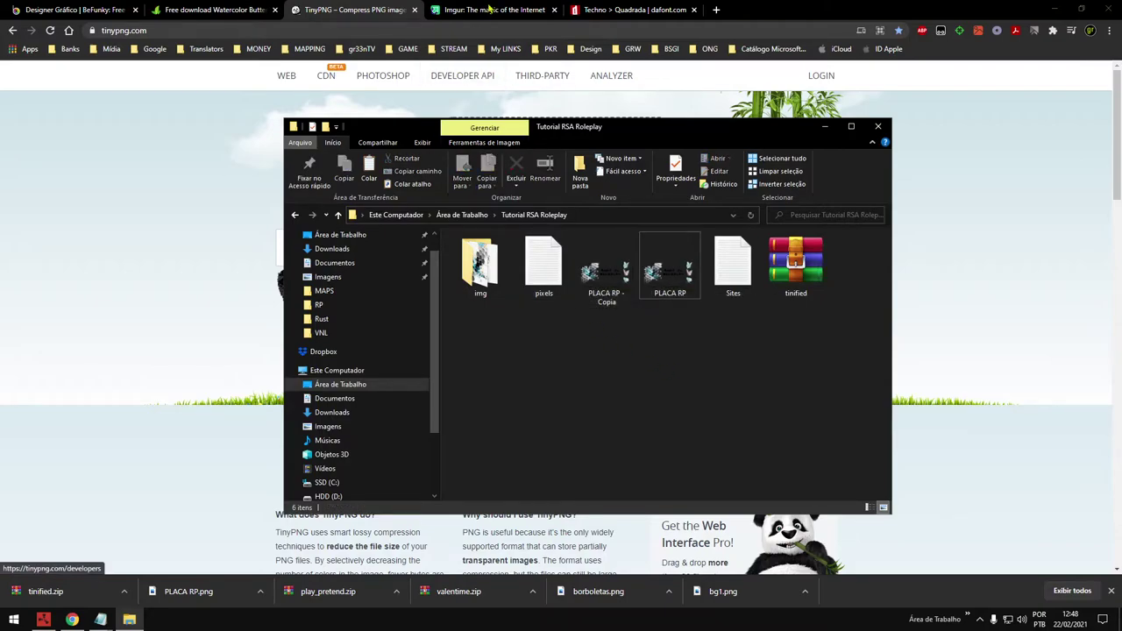
# Step: Switch to Imgur and upload PLACA RP from the Tutorial RSA Roleplay folder as a new post
pyautogui.click(491, 10)
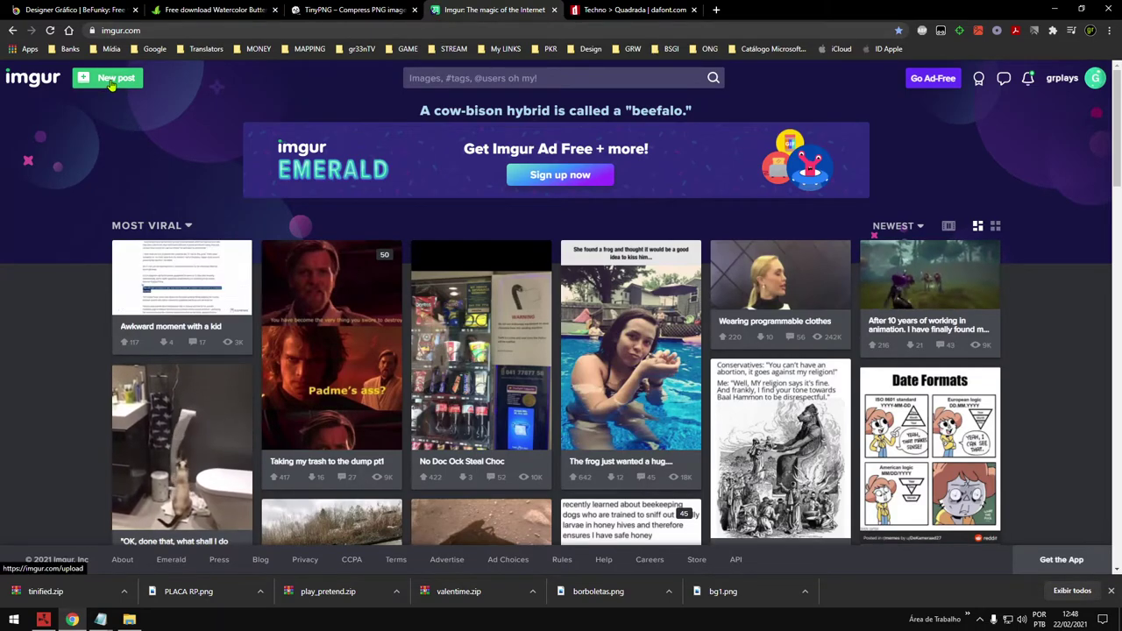
pyautogui.click(111, 81)
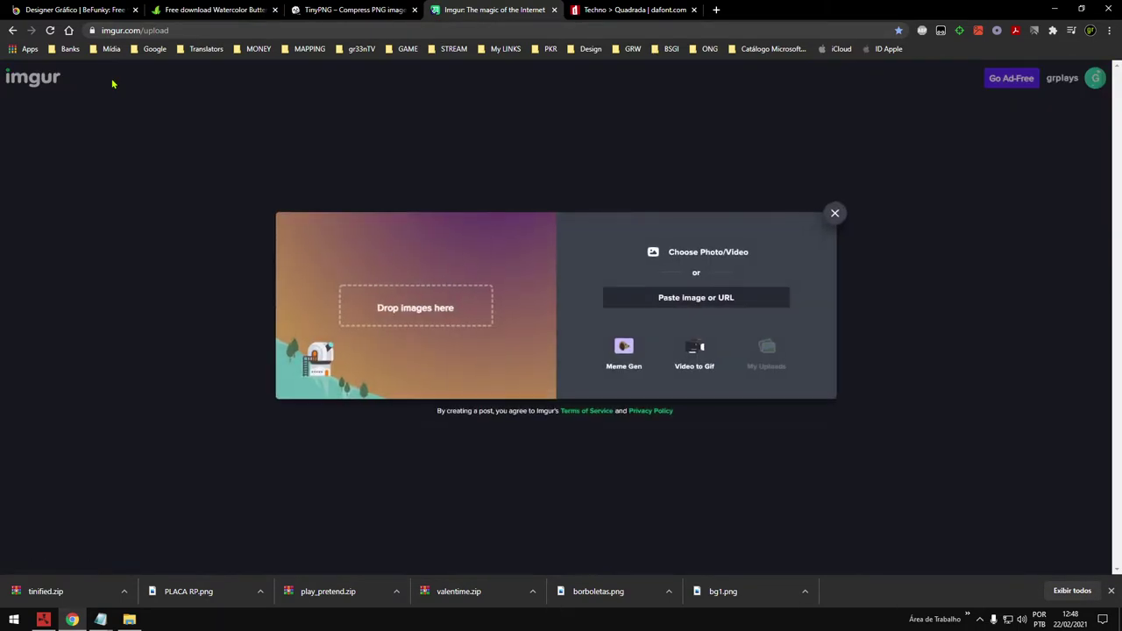
pyautogui.click(12, 29)
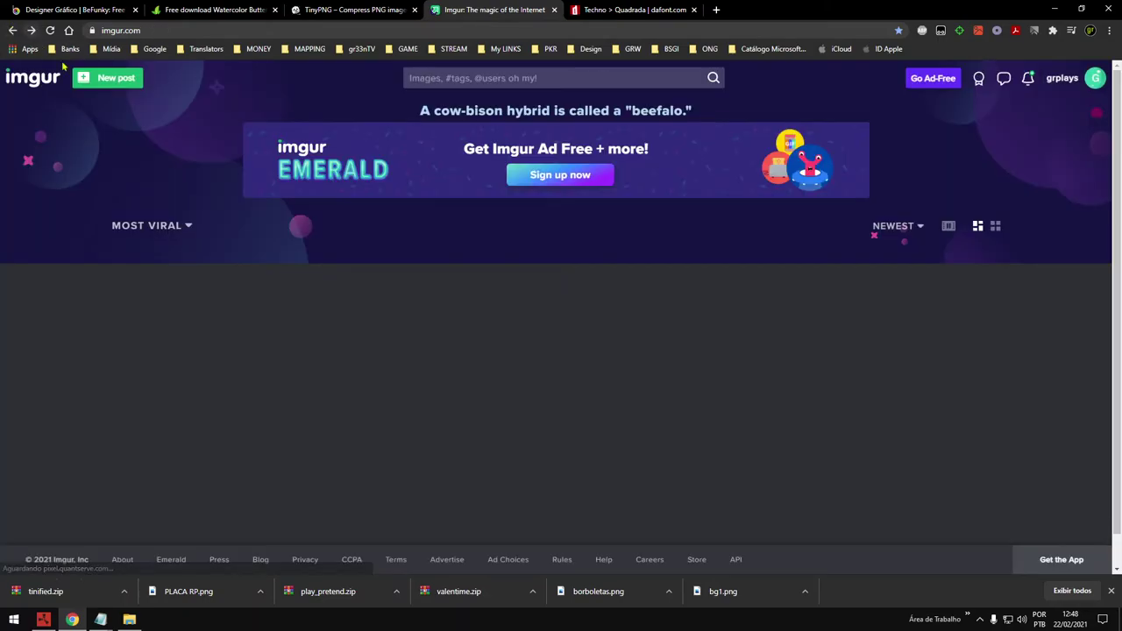
pyautogui.click(108, 82)
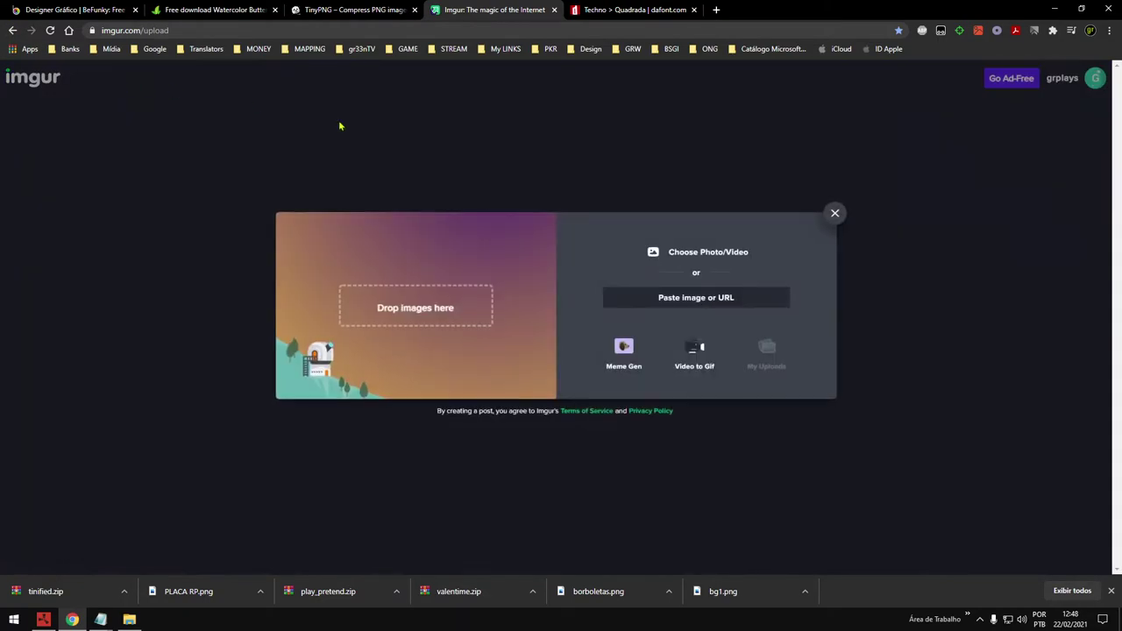
pyautogui.click(708, 251)
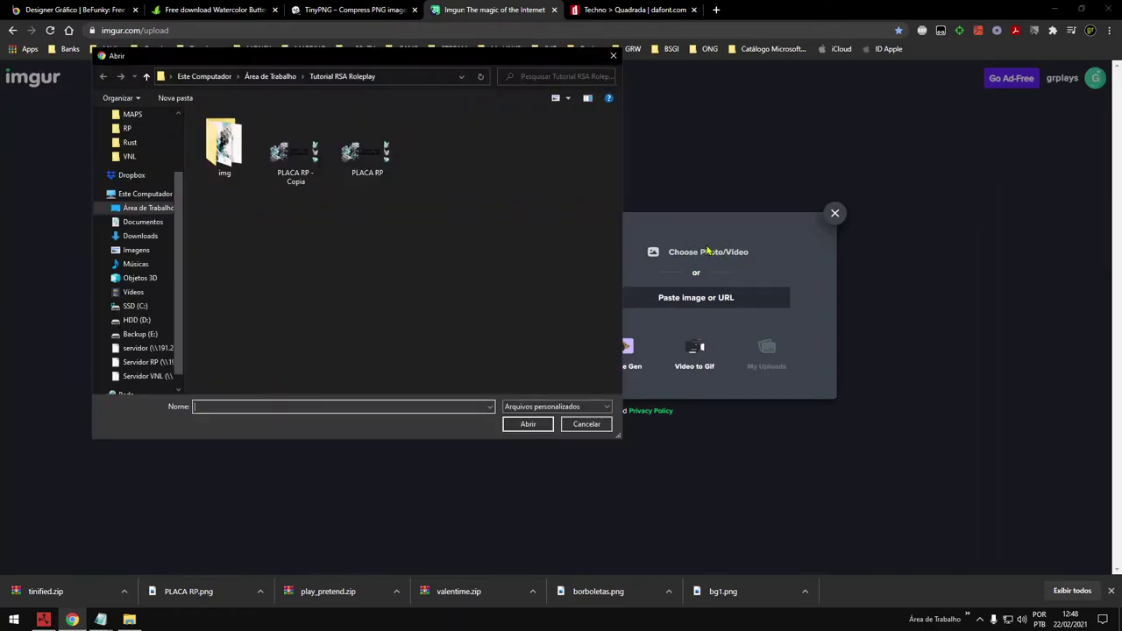
pyautogui.click(363, 159)
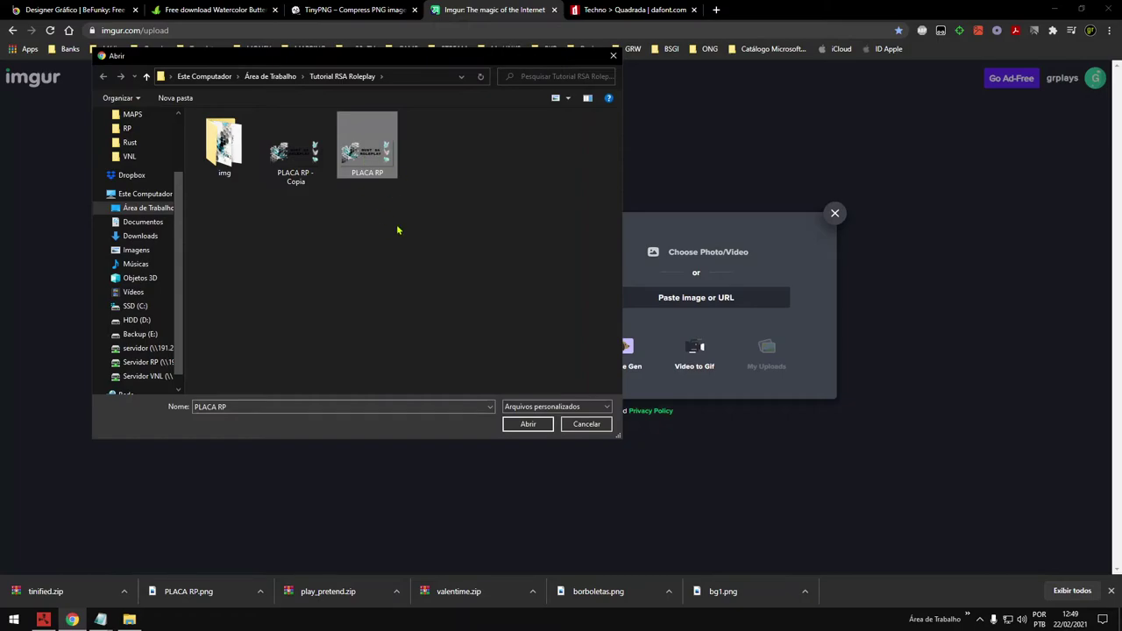
pyautogui.click(530, 424)
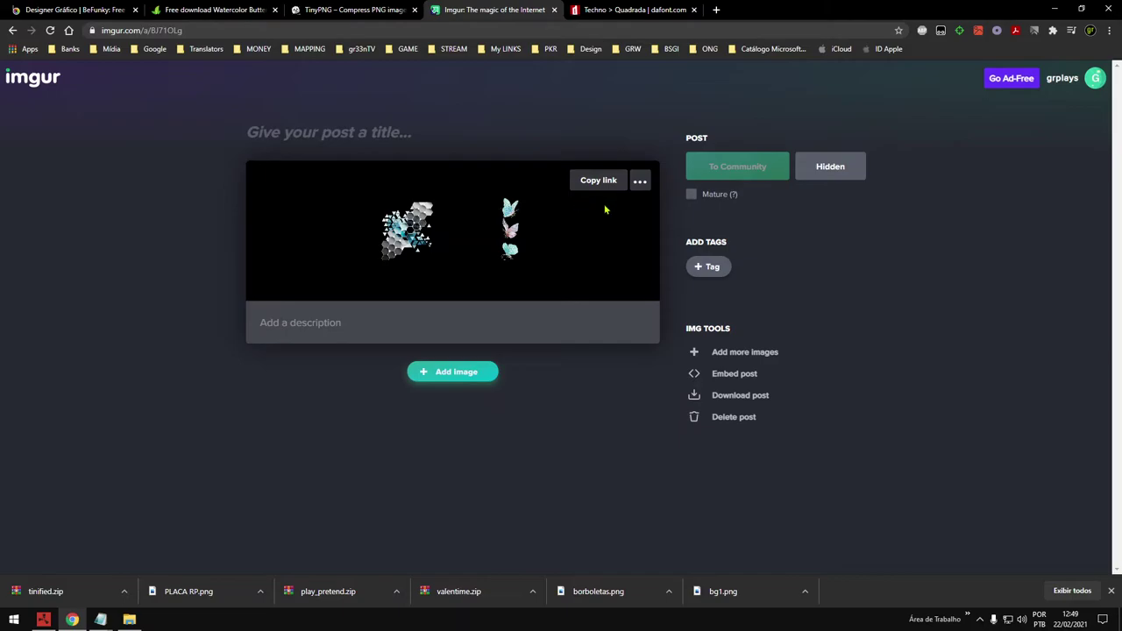
# Step: Copy the uploaded image's direct address and paste it into a new Notepad document
pyautogui.rightClick(449, 230)
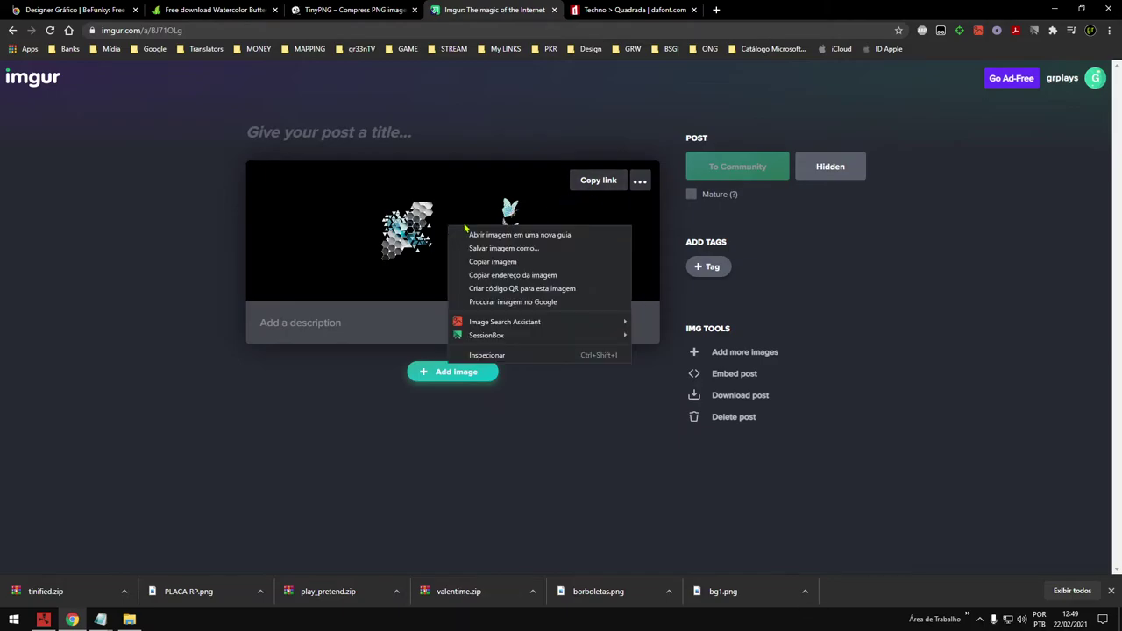
pyautogui.click(513, 276)
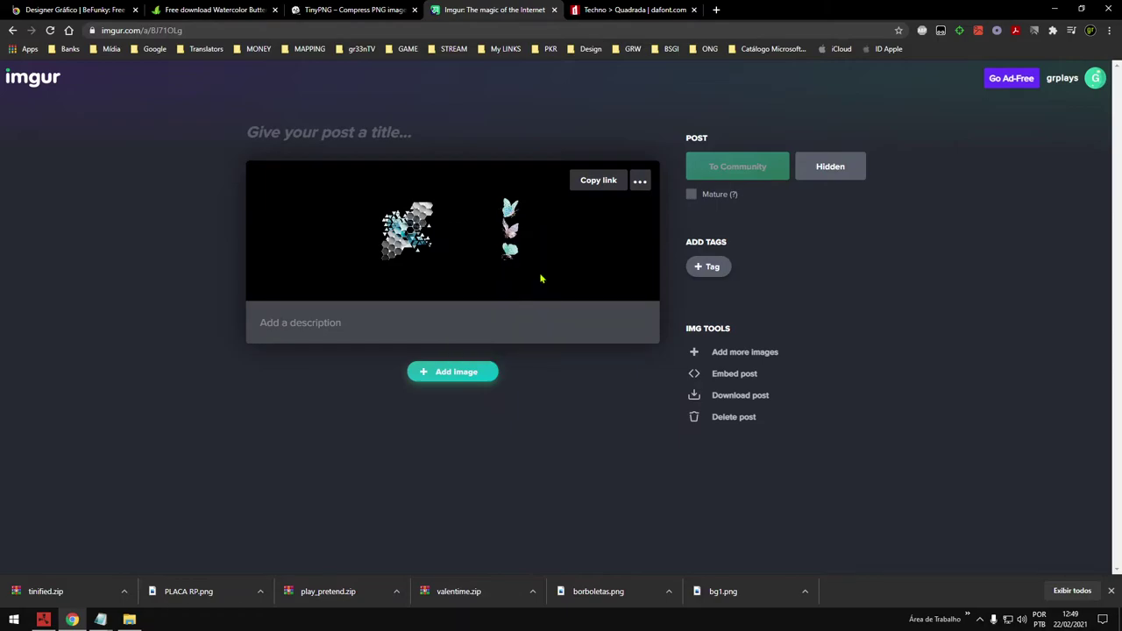
pyautogui.click(14, 620)
pyautogui.click(204, 328)
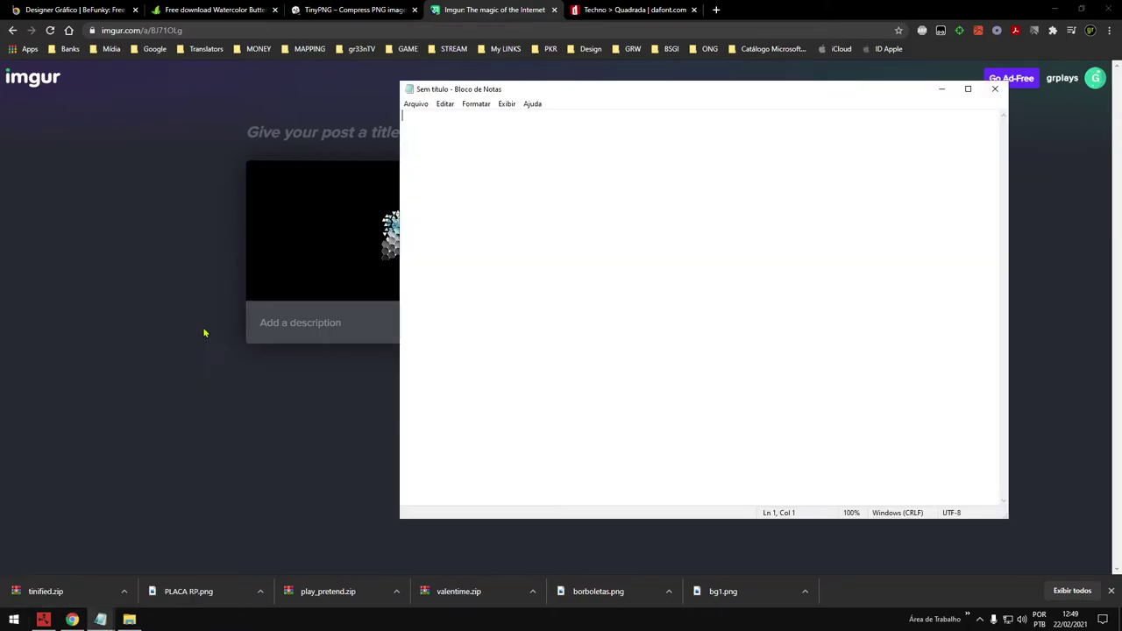
pyautogui.write('https://i.imgur.com/ernjcC5.png')
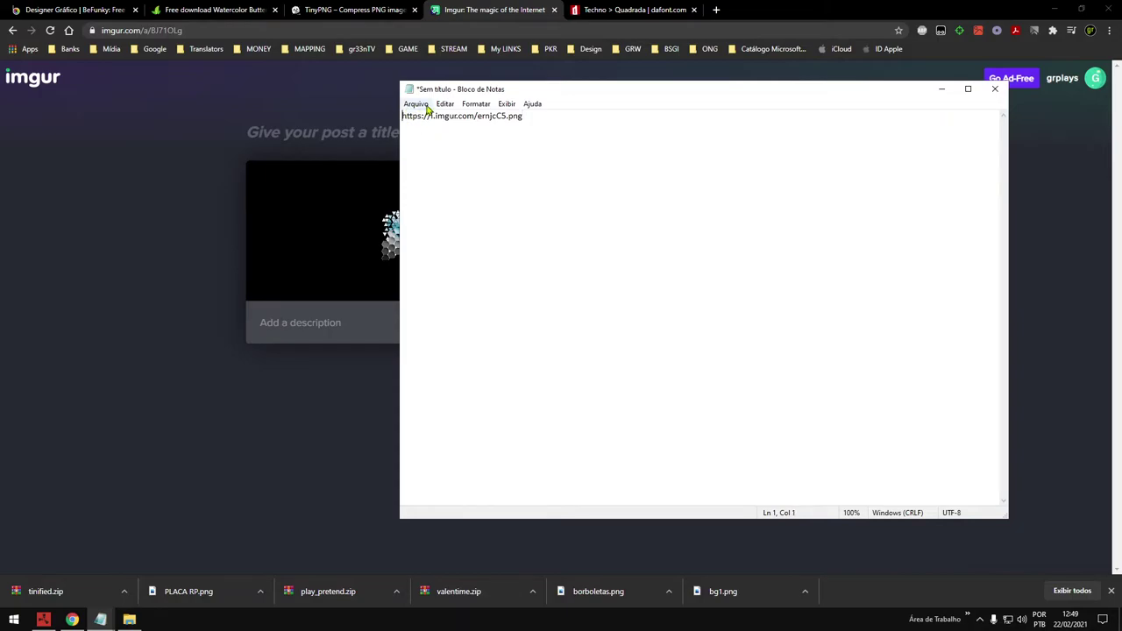
# Step: Label the pasted link by inserting "PLACA RP - " in front of it
pyautogui.write('P')
pyautogui.write('LACA ')
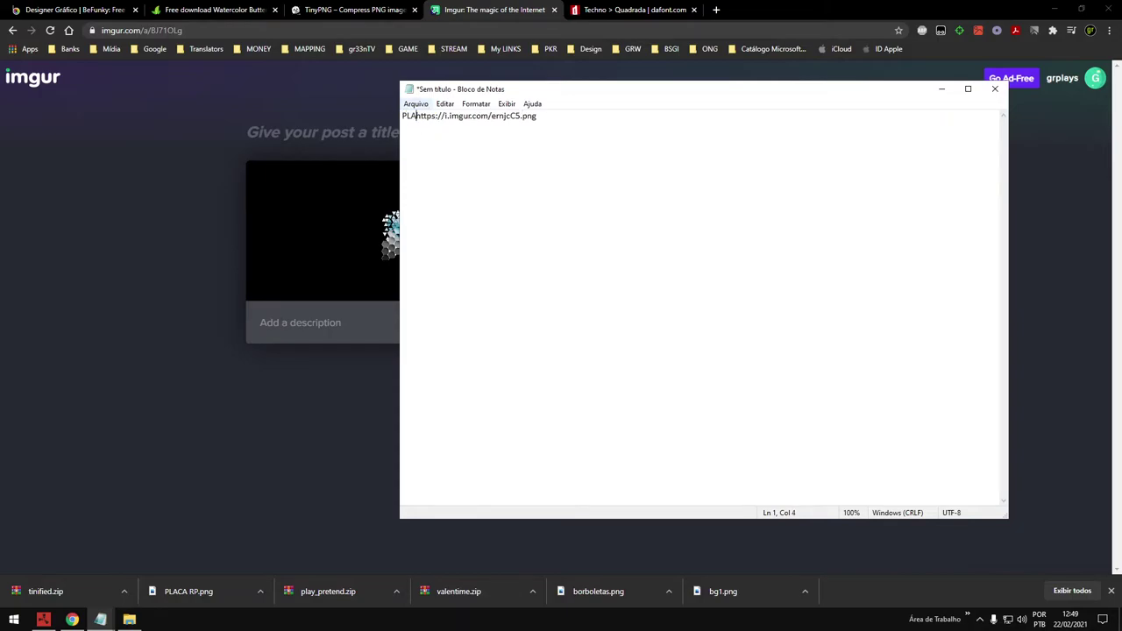
pyautogui.write('p')
pyautogui.press('BackSpace')
pyautogui.press('BackSpace')
pyautogui.write('RP -')
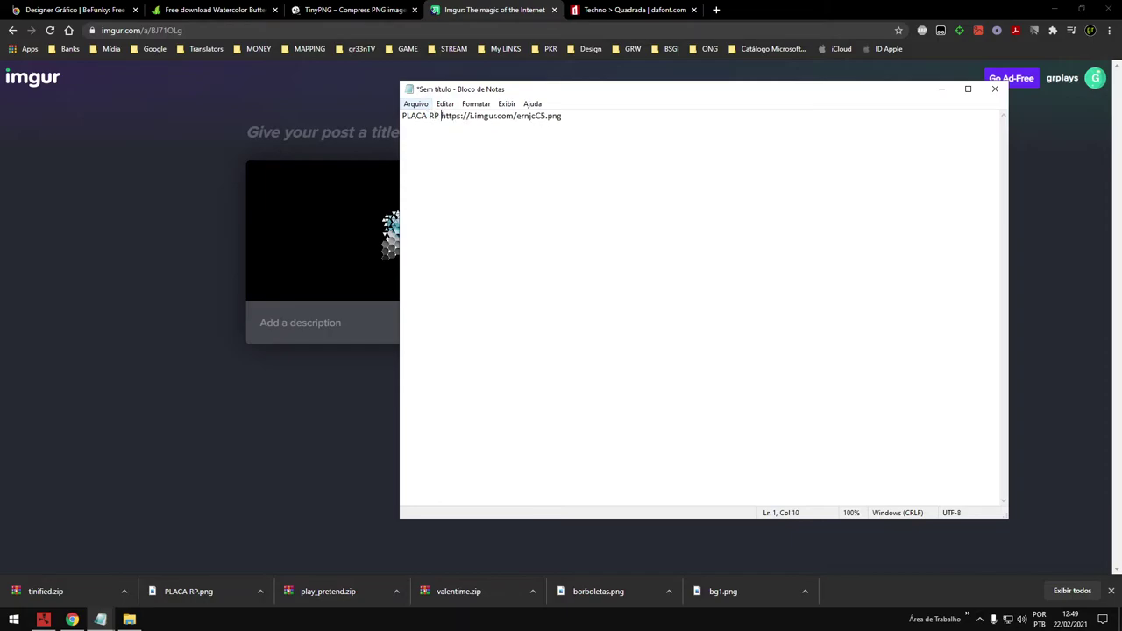
pyautogui.moveTo(447, 116); pyautogui.dragTo(616, 120)
pyautogui.click(616, 120)
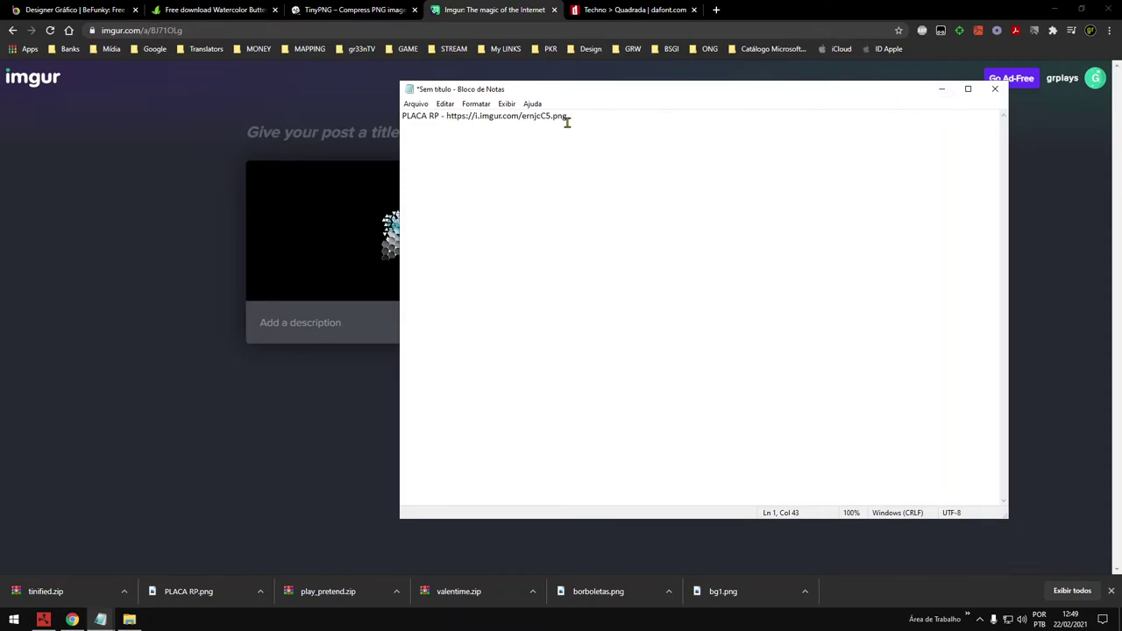
# Step: Copy only the image link from the Notepad line and minimise the document
pyautogui.moveTo(570, 120); pyautogui.dragTo(449, 123)
pyautogui.rightClick(456, 116)
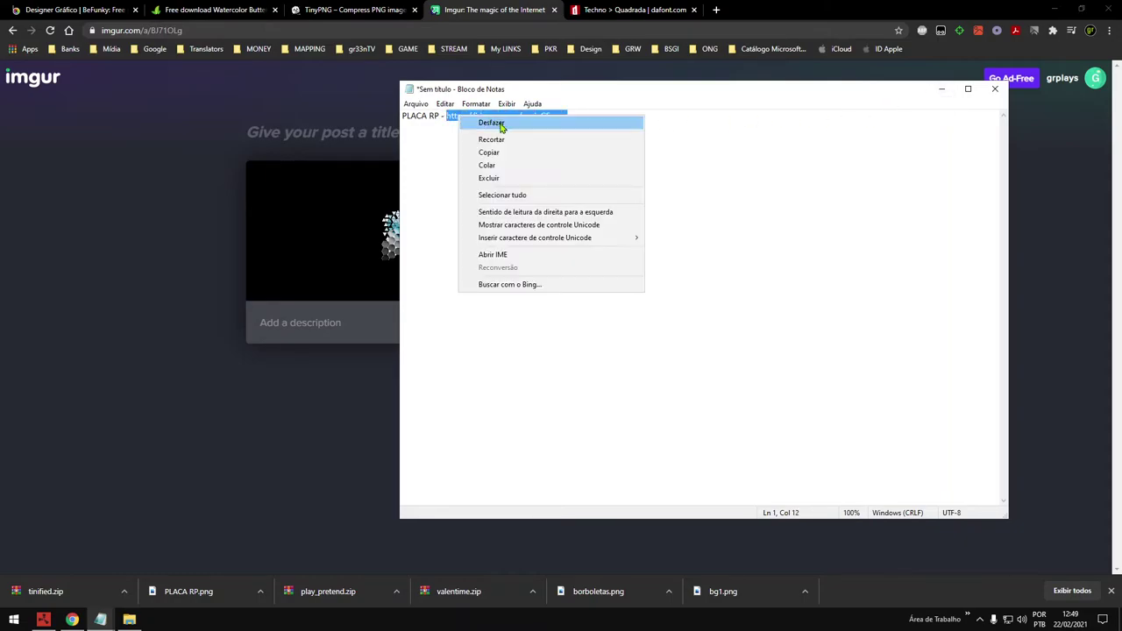
pyautogui.click(494, 151)
pyautogui.click(941, 91)
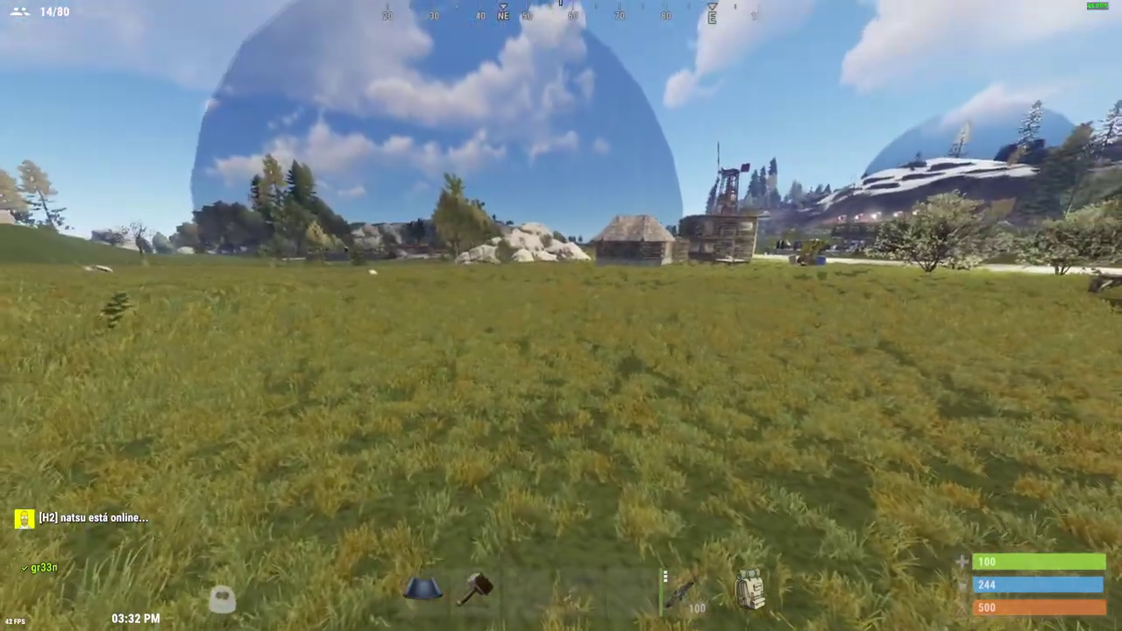
# Step: Switch to Rust and use the building plan to place a foundation on the grass with a wall on it
pyautogui.press('1')
pyautogui.rightClick(562, 316)
pyautogui.click(561, 315)
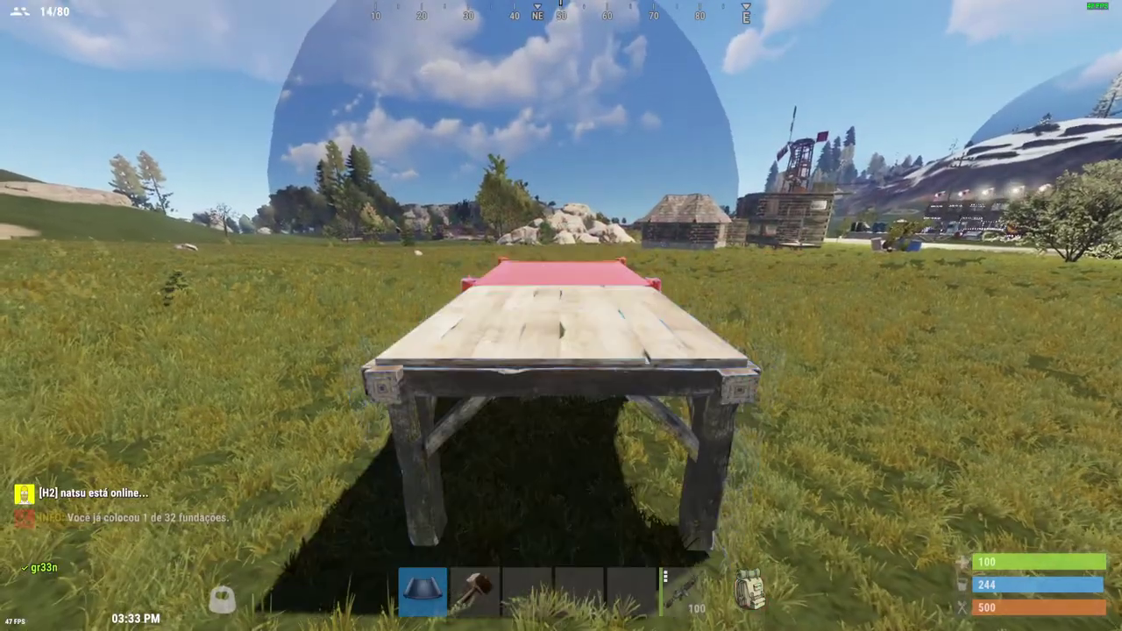
pyautogui.rightClick(562, 316)
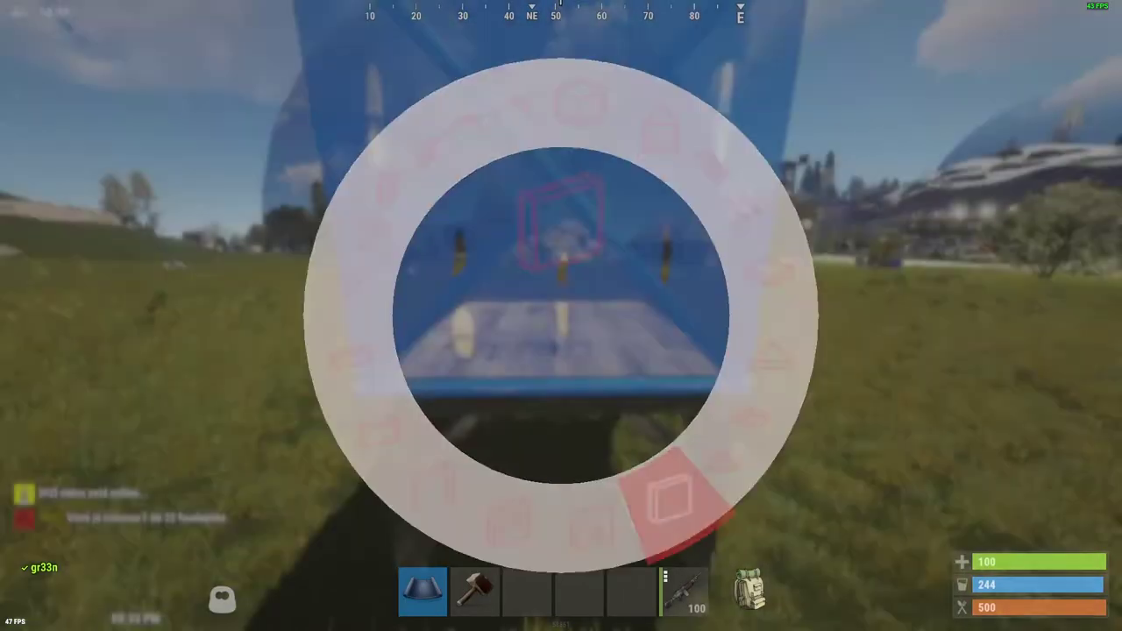
pyautogui.click(562, 316)
# Step: Spawn a Medium Wooden Sign from the Items category of the admin item list
pyautogui.press('Tab')
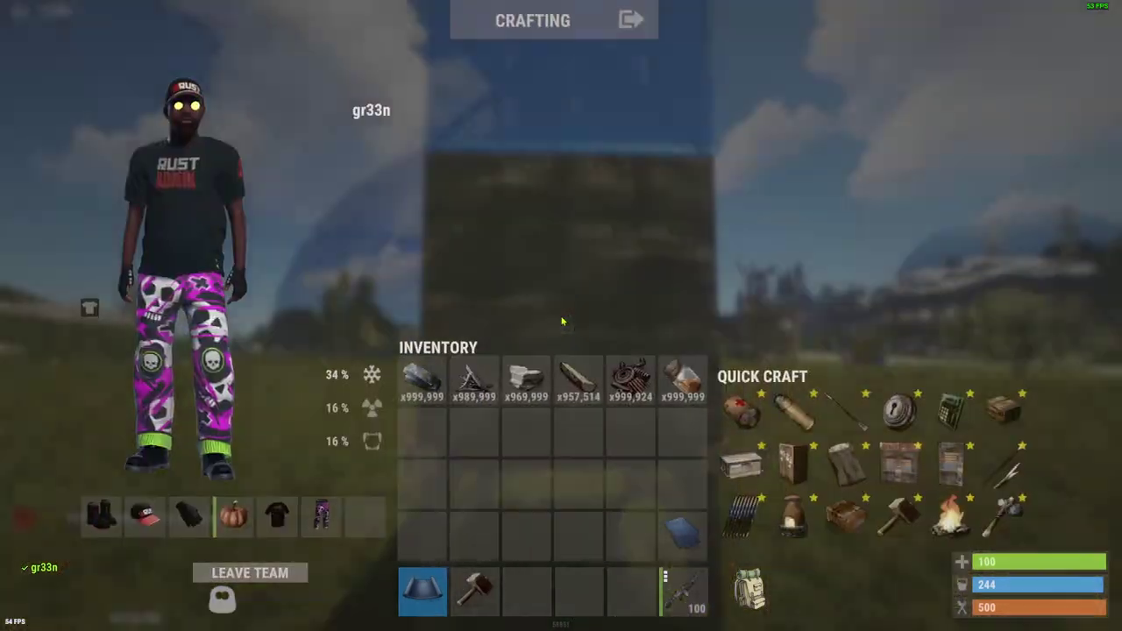
pyautogui.press('Tab')
pyautogui.press('F1')
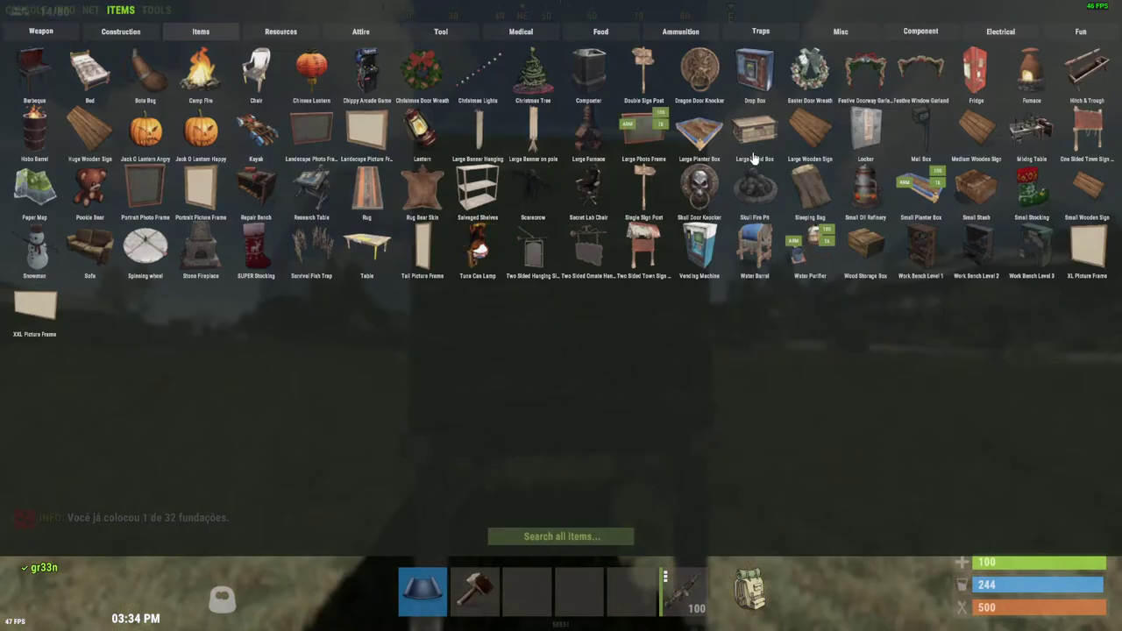
pyautogui.click(976, 131)
pyautogui.press('F1')
# Step: Equip the Medium Wooden Sign and mount it on the middle of the wall
pyautogui.press('Tab')
pyautogui.press('Tab')
pyautogui.press('3')
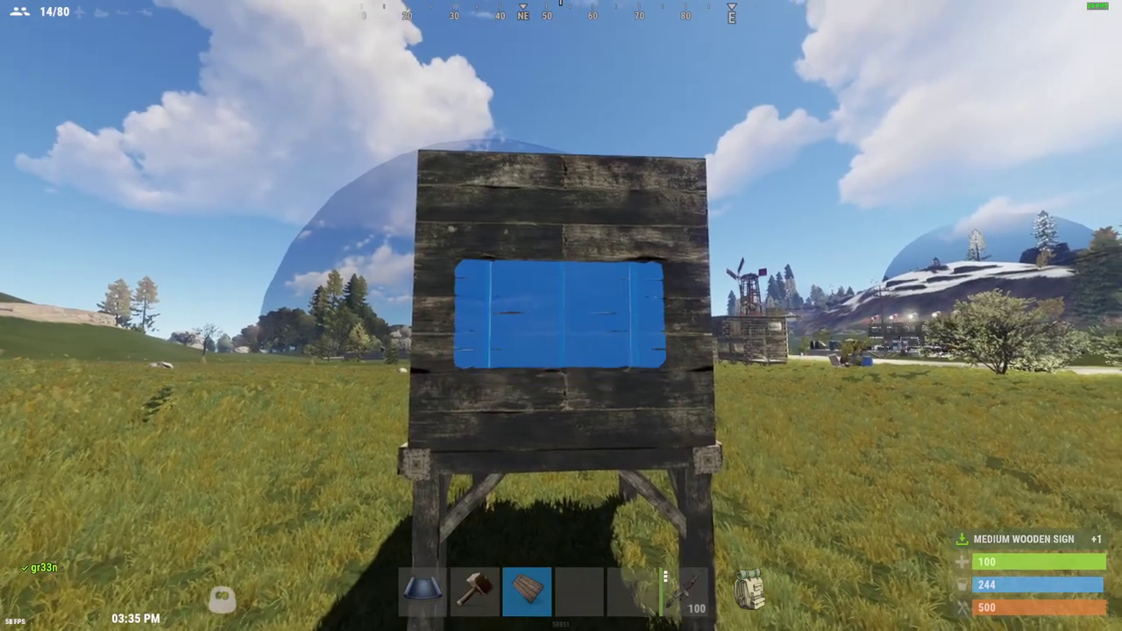
pyautogui.click(561, 316)
pyautogui.press('w')
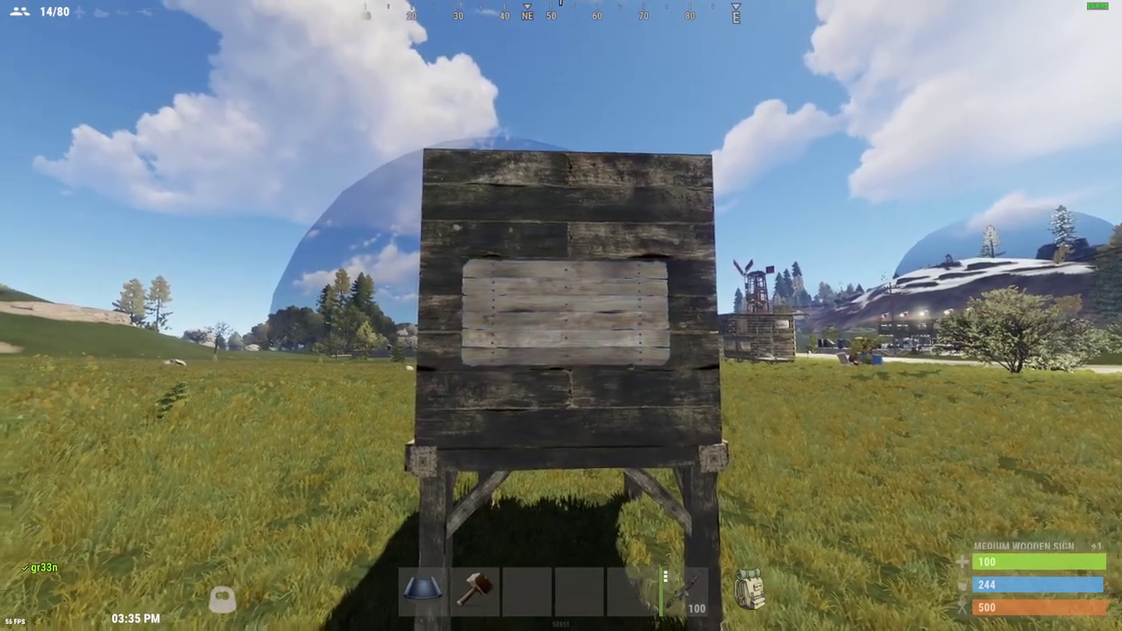
pyautogui.press('w')
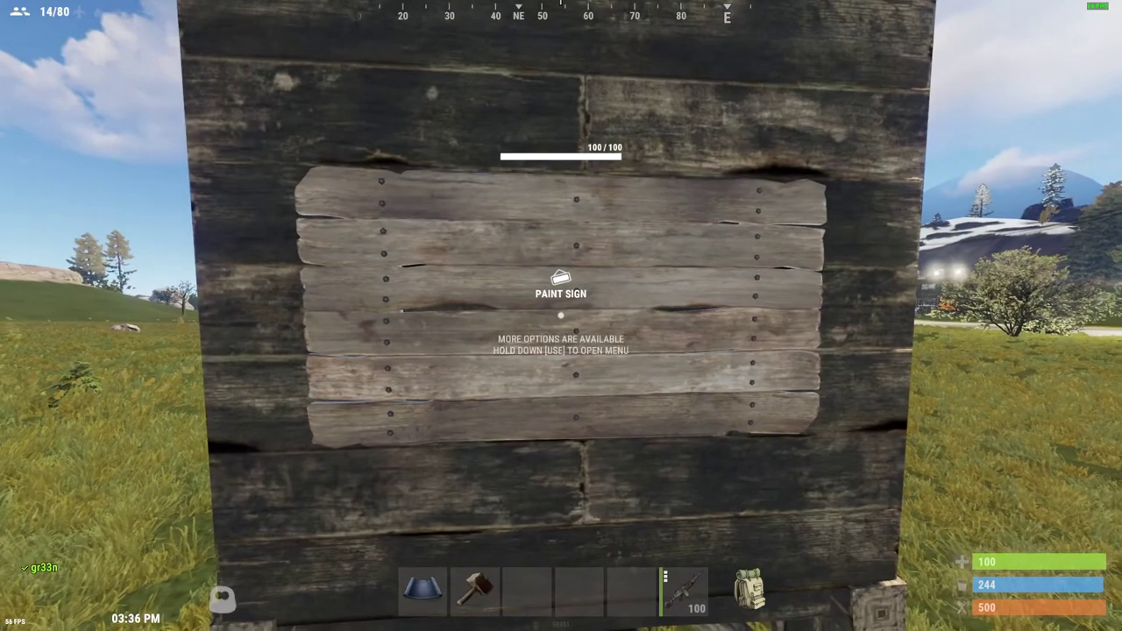
pyautogui.press('Return')
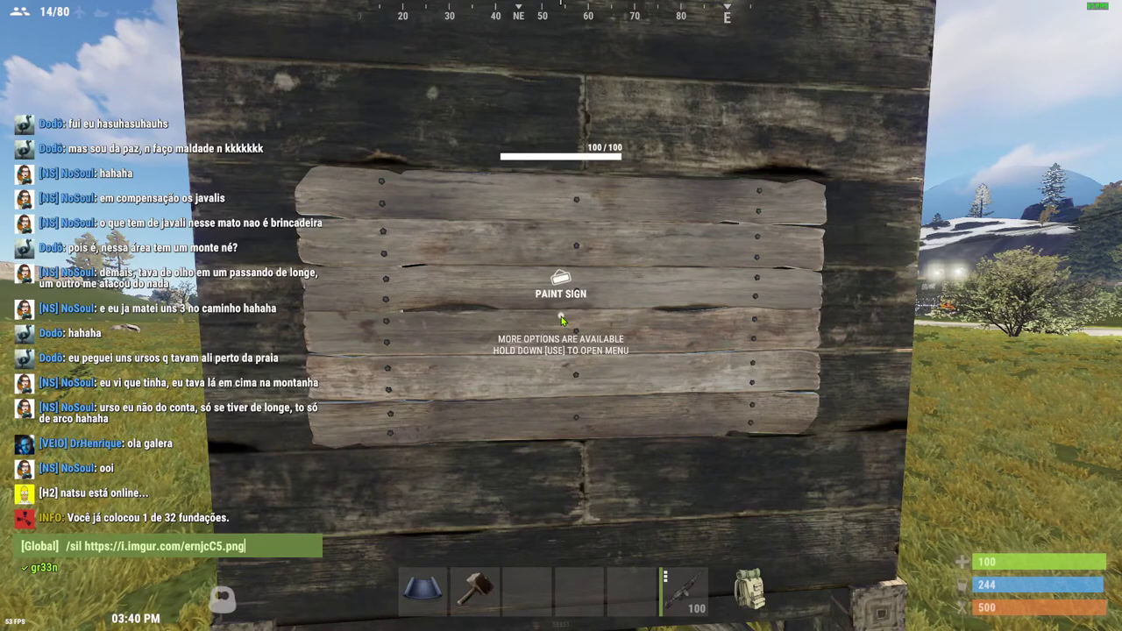
pyautogui.press('Return')
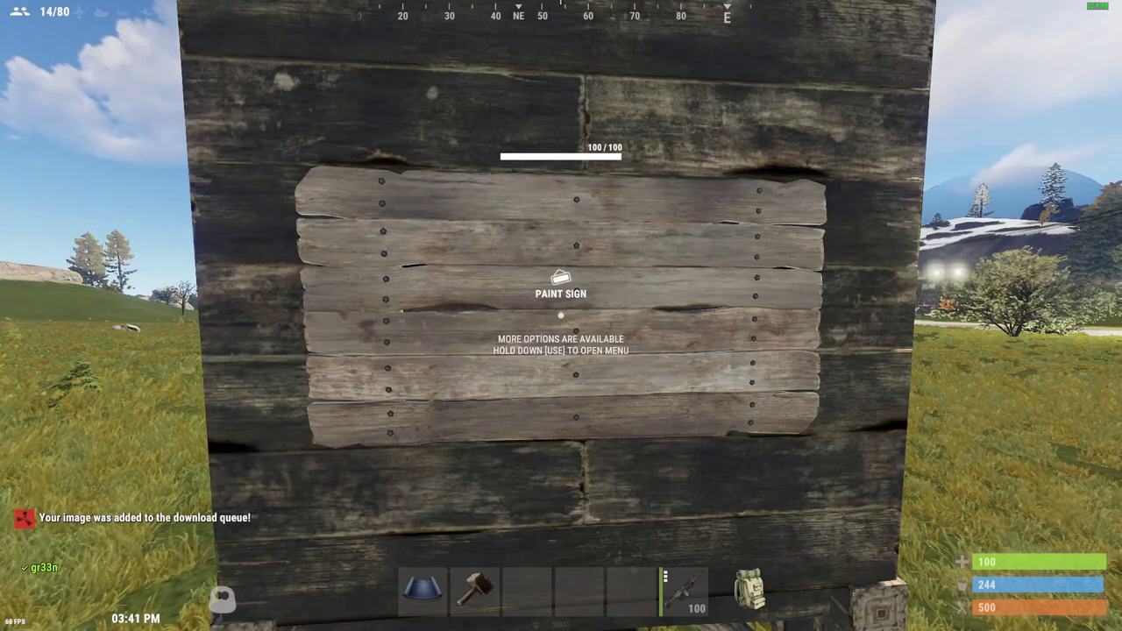
pyautogui.press('s')
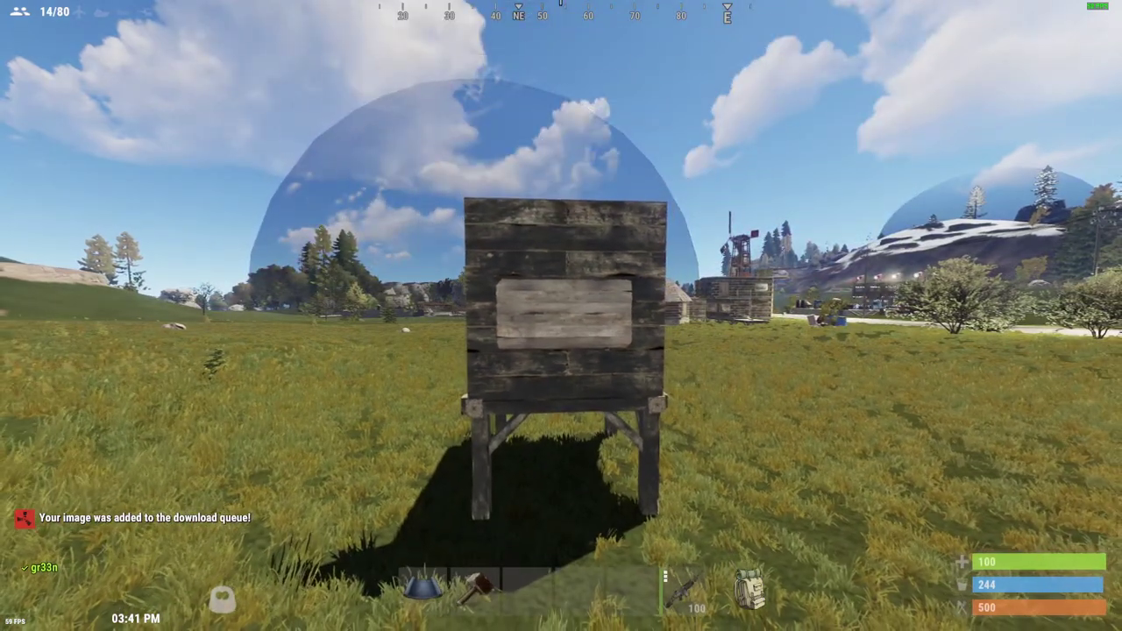
pyautogui.press('w')
pyautogui.press('s')
pyautogui.press('w')
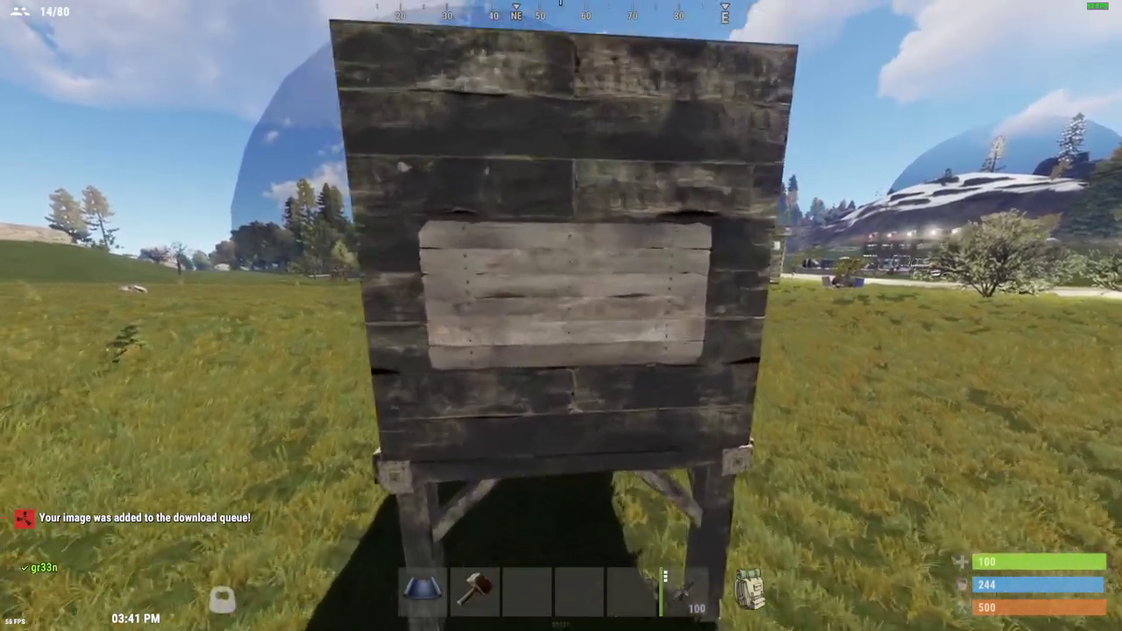
pyautogui.press('s')
pyautogui.press('w')
pyautogui.press('w')
pyautogui.press('s')
pyautogui.press('w')
pyautogui.press('s')
pyautogui.press('s')
pyautogui.press('w')
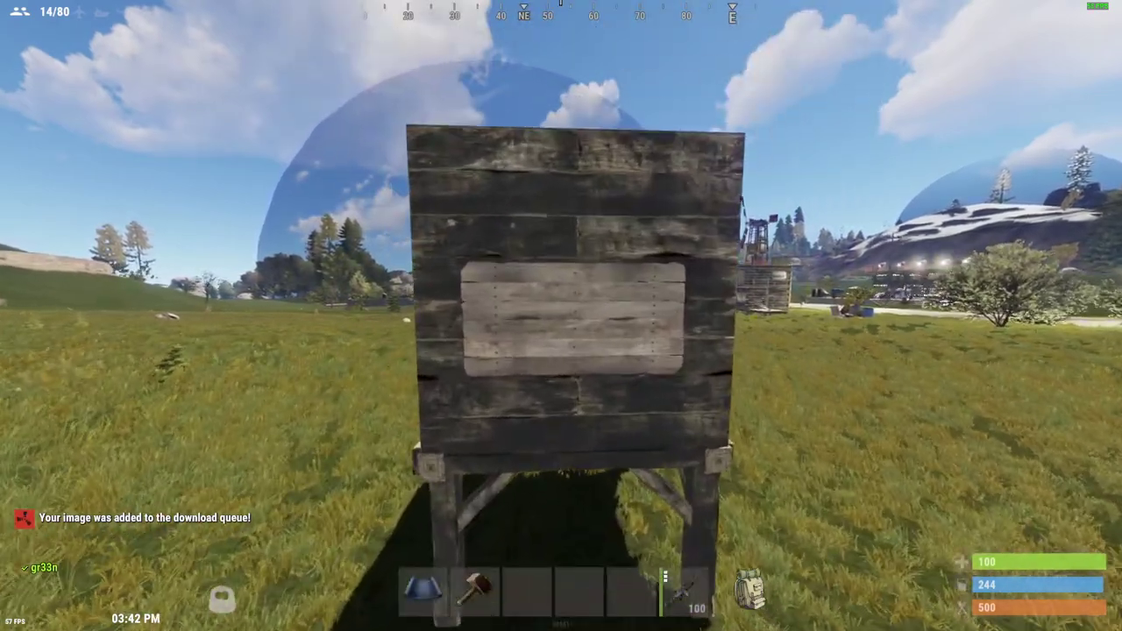
pyautogui.press('Return')
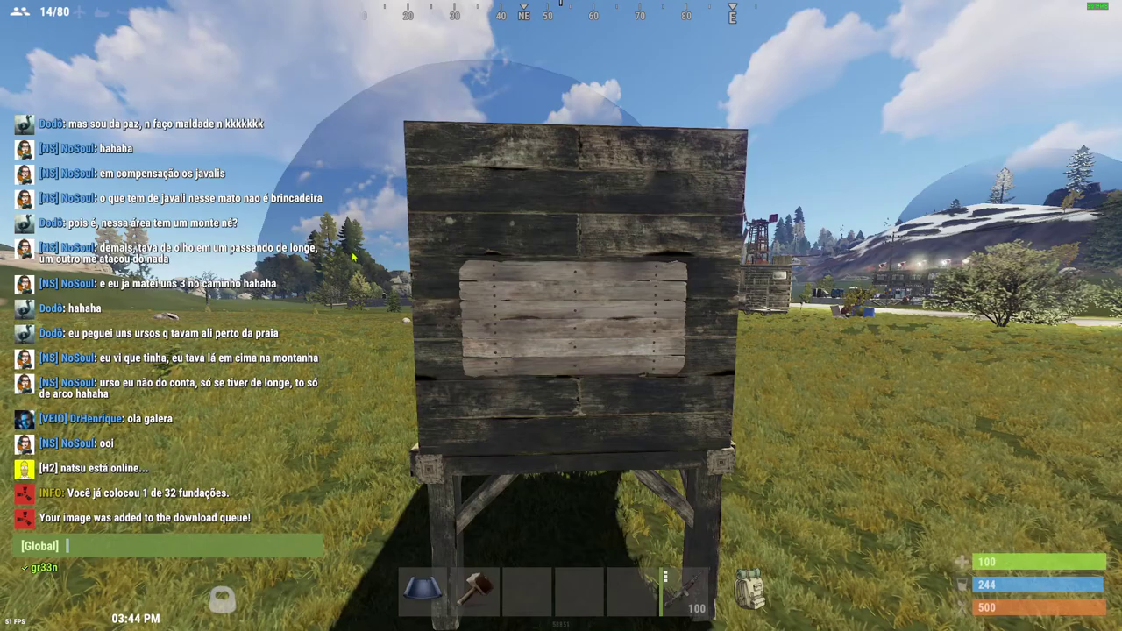
pyautogui.press('Escape')
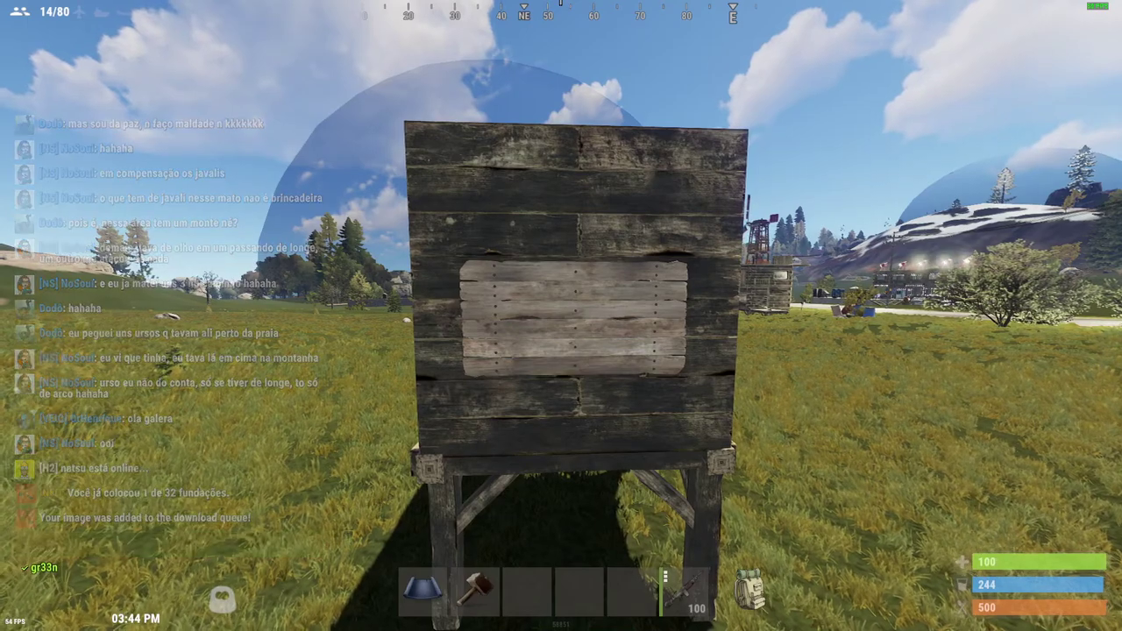
# Step: Fly around the surrounding bases and come back to the wall carrying the sign
pyautogui.press('s')
pyautogui.press('s')
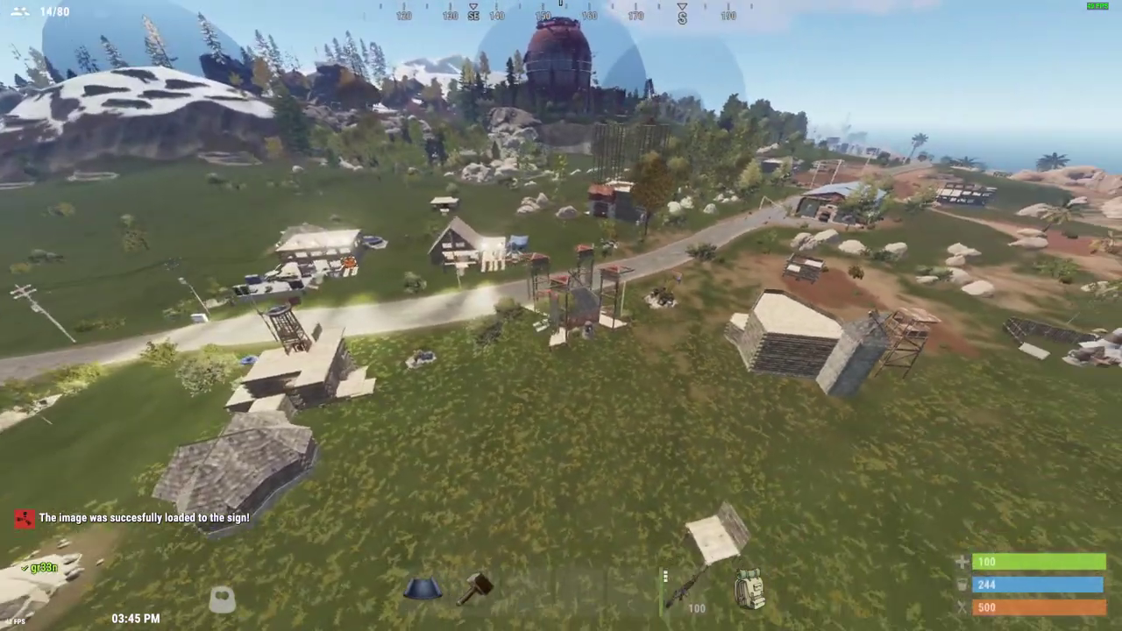
pyautogui.press('s')
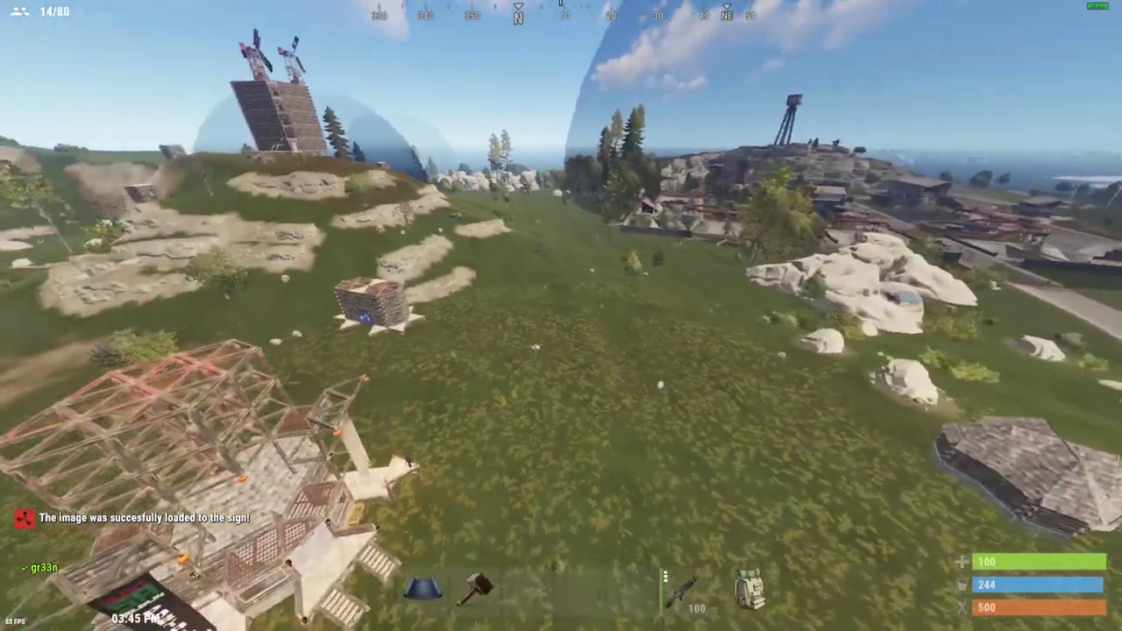
pyautogui.press('w')
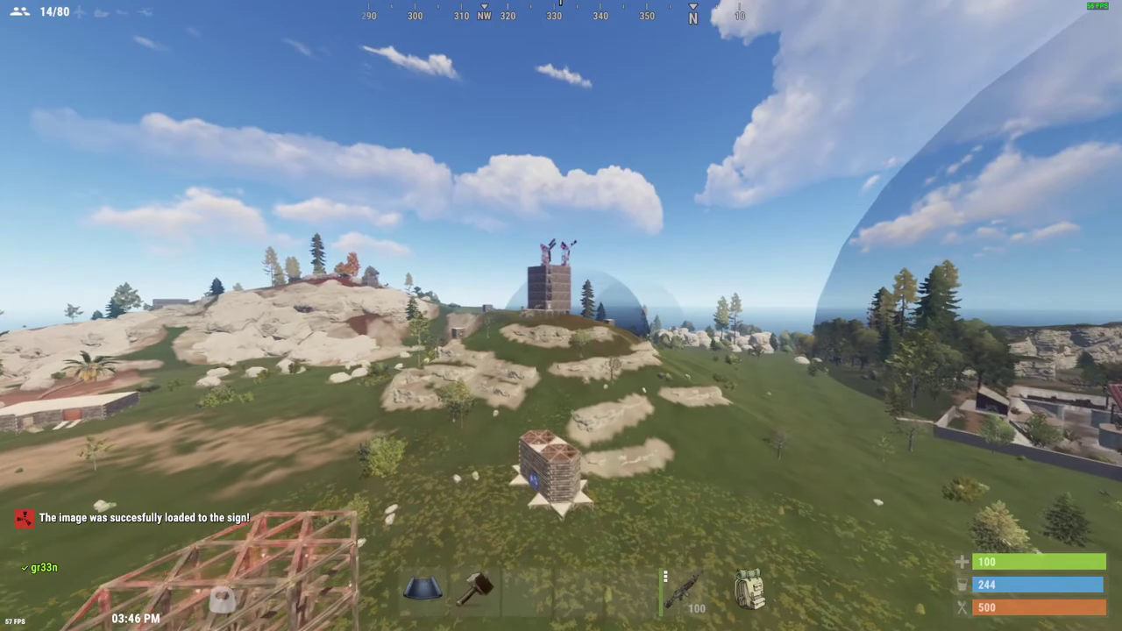
pyautogui.press('w')
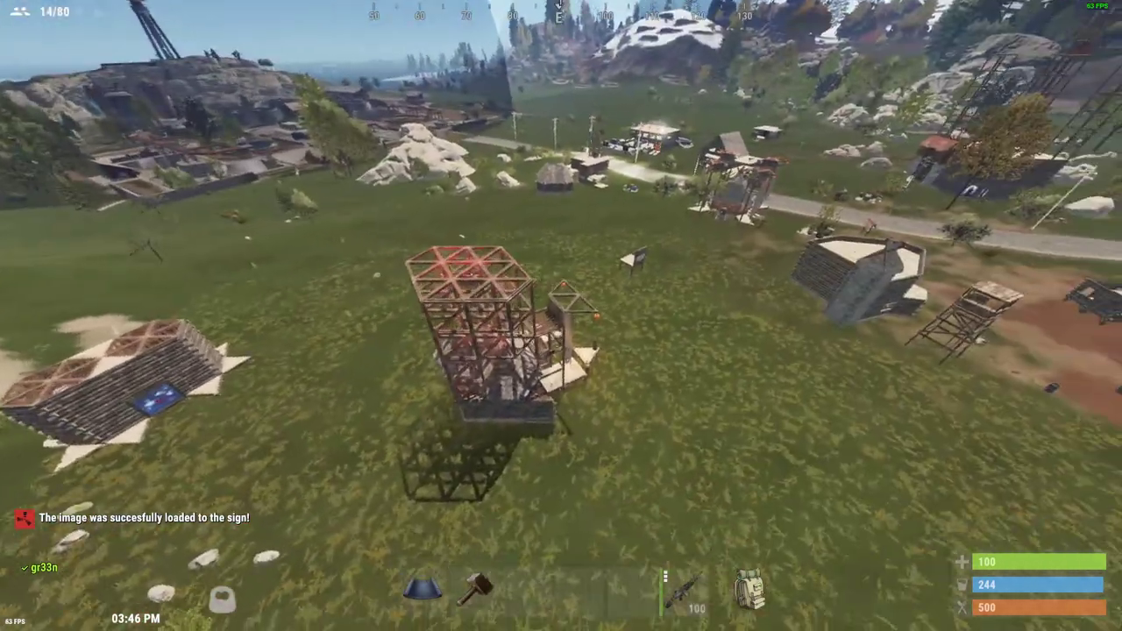
pyautogui.press('w')
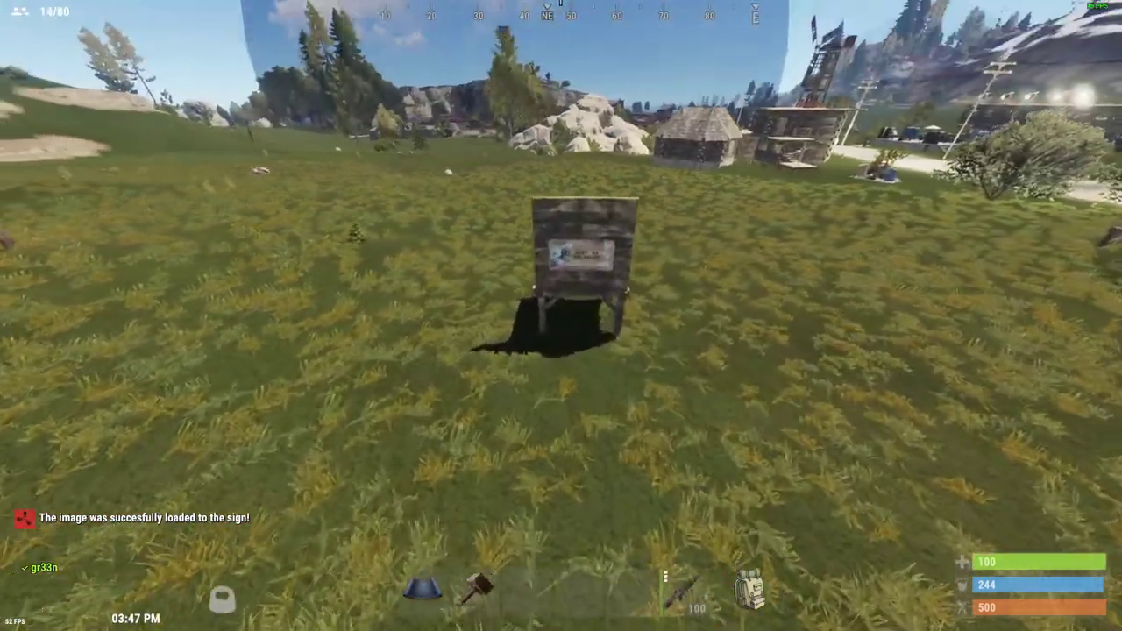
# Step: Examine the RUST SA ROLEPLAY artwork on the mounted sign from close up, from the side and from farther back
pyautogui.press('s')
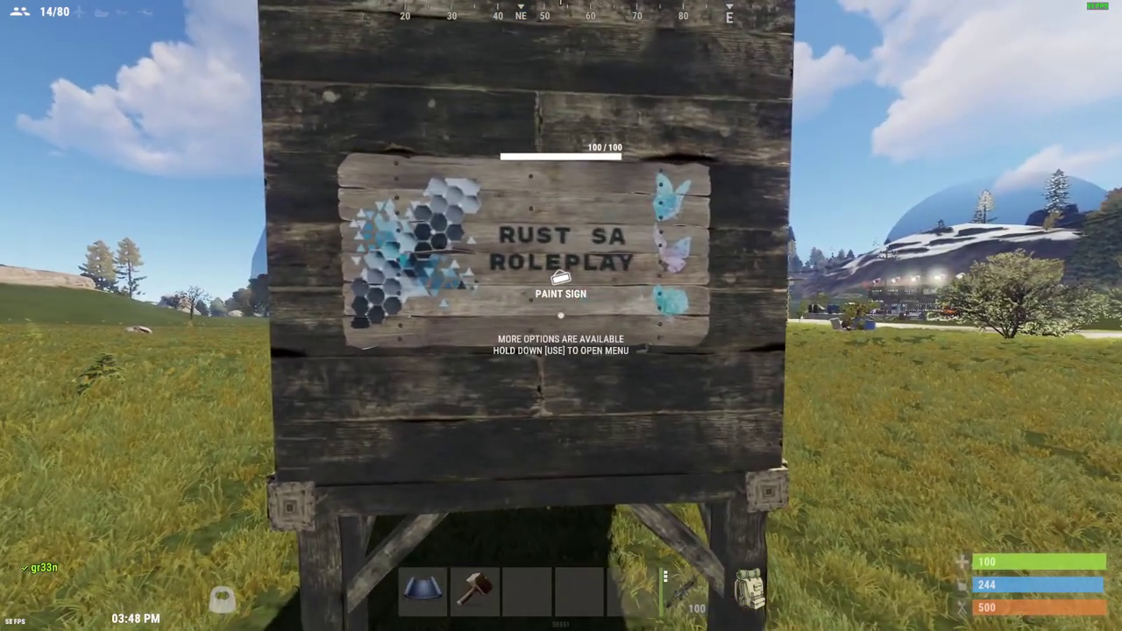
pyautogui.press('w')
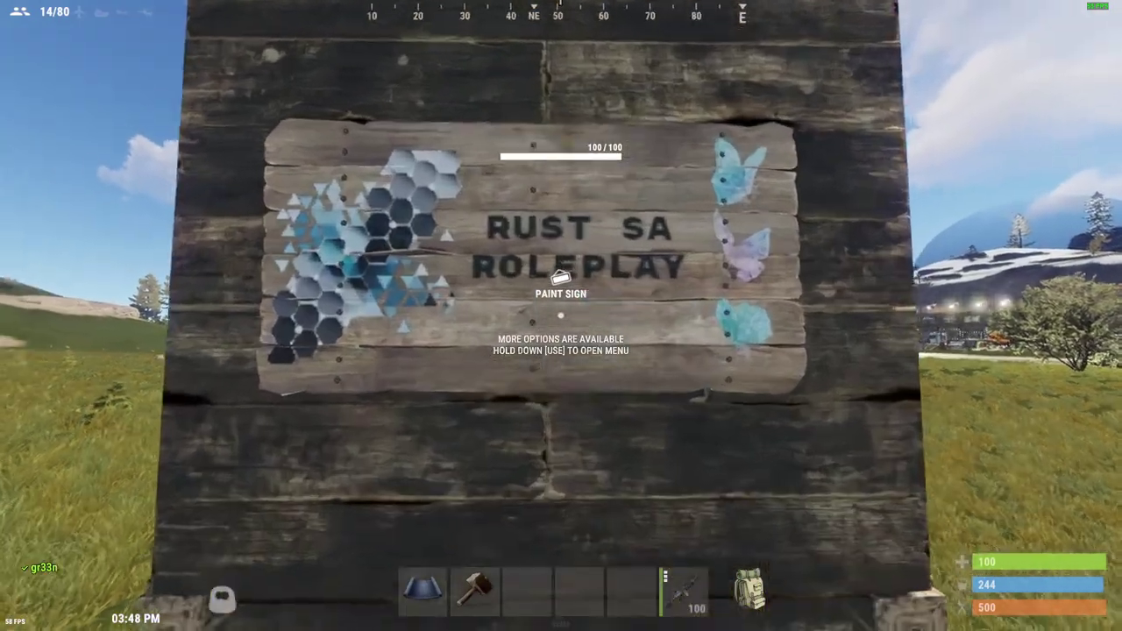
pyautogui.press('s')
pyautogui.press('a')
pyautogui.press('a')
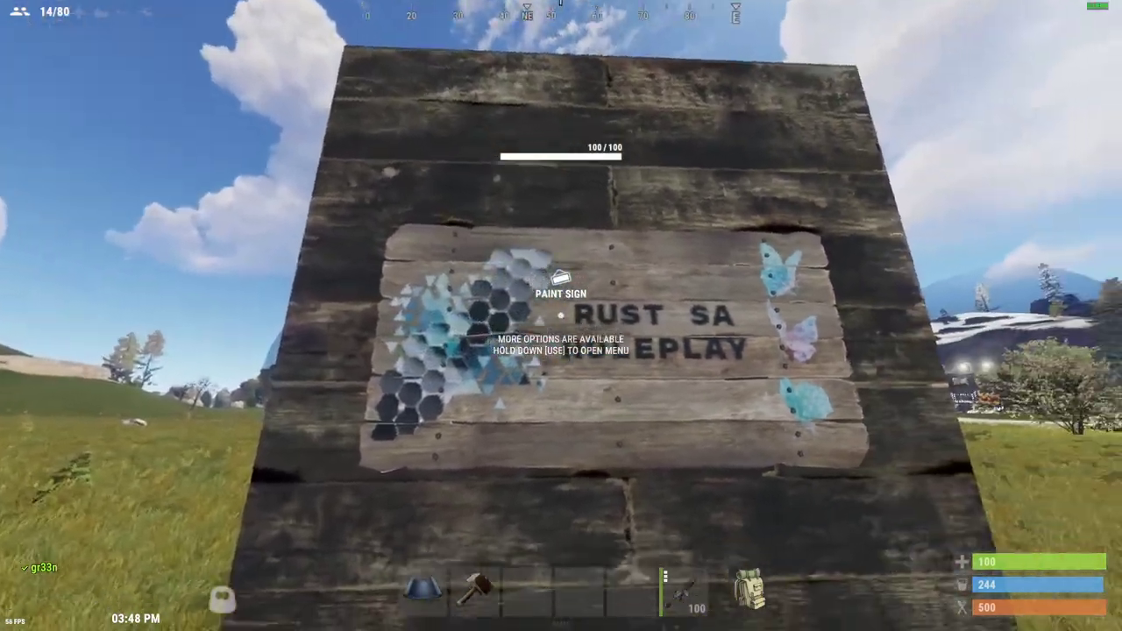
pyautogui.press('a')
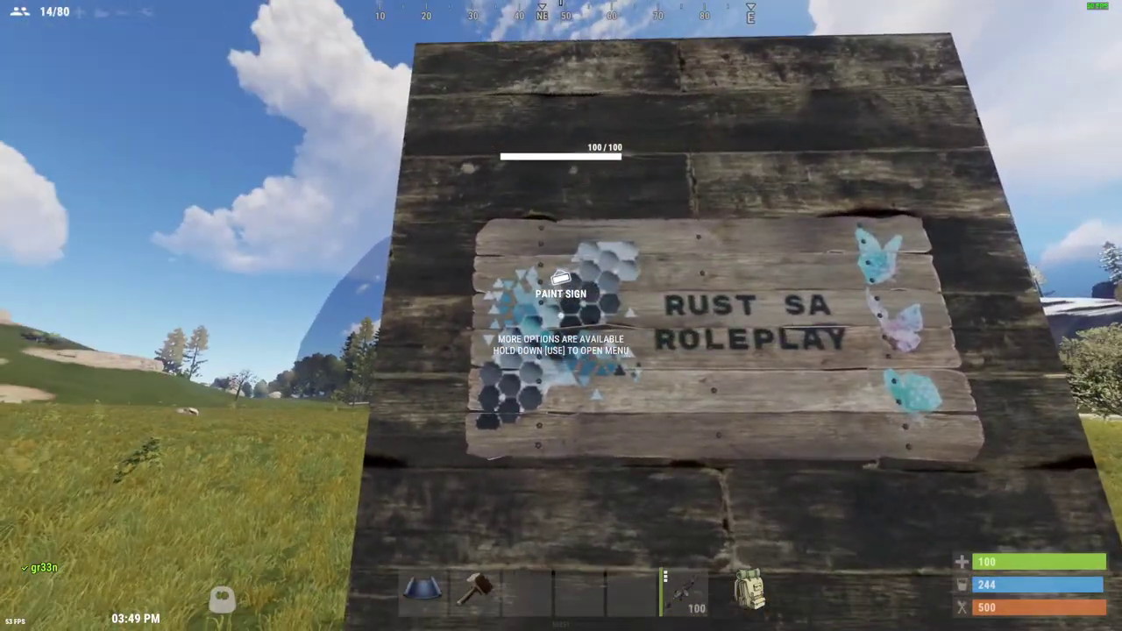
pyautogui.press('s')
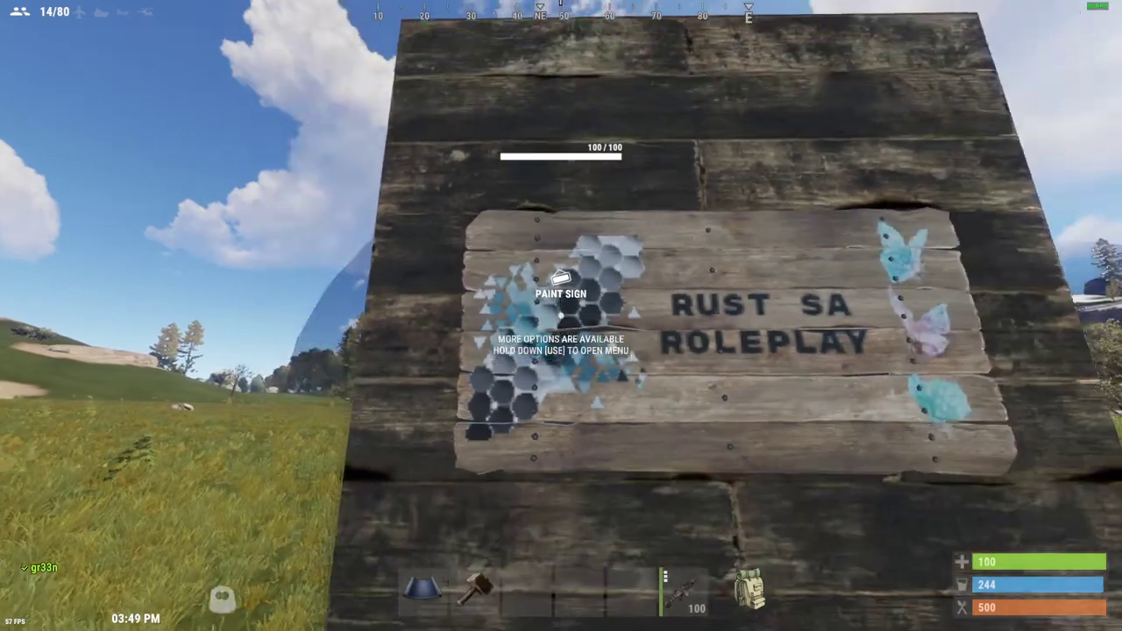
pyautogui.press('w')
pyautogui.press('s')
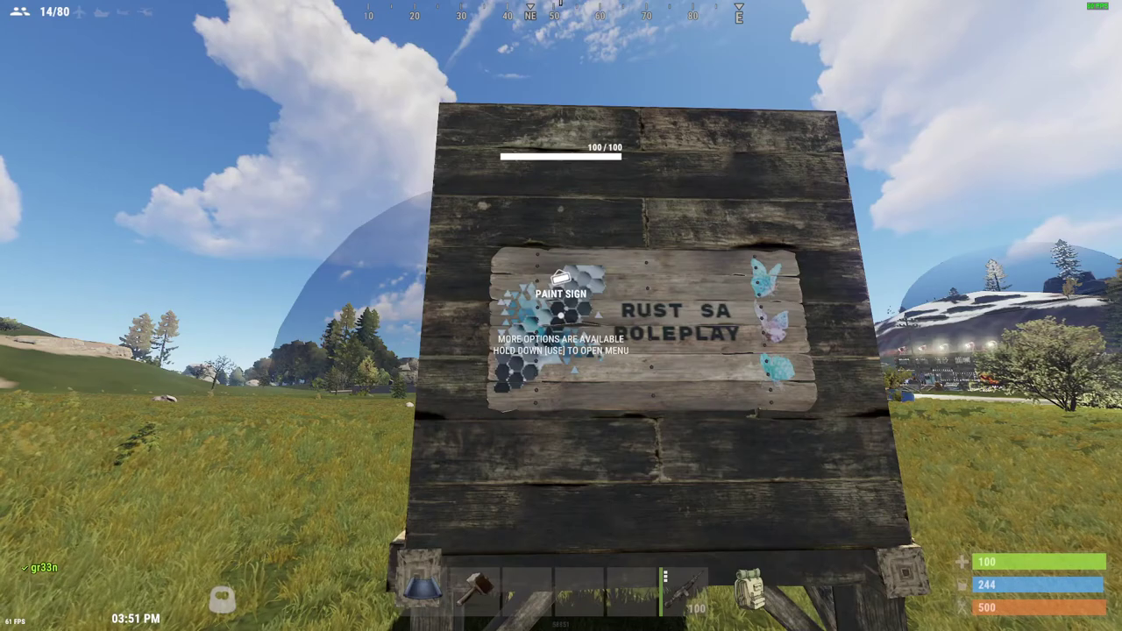
# Step: Leave the game and switch to Chrome with the uploaded Imgur post
pyautogui.press('Tab')
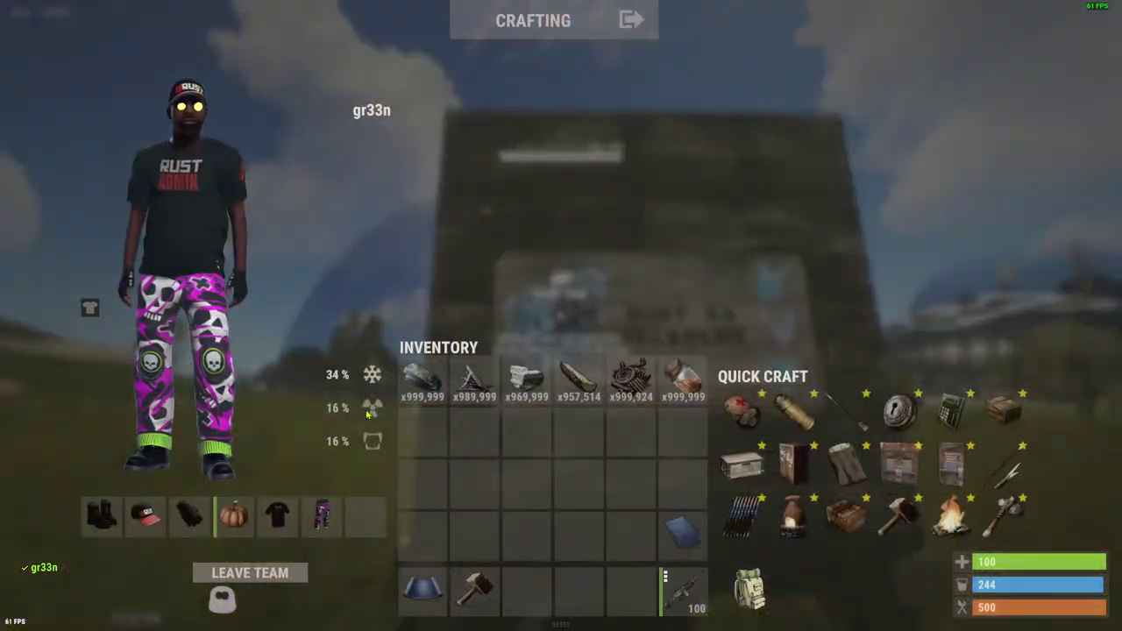
pyautogui.press('Tab')
pyautogui.press('super')
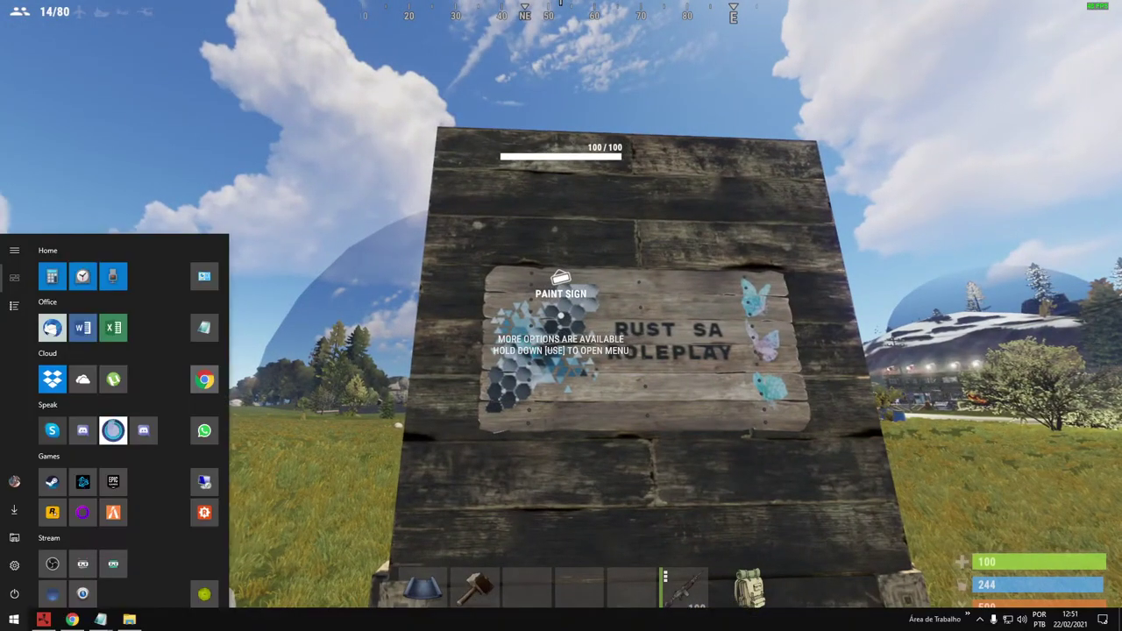
pyautogui.click(73, 620)
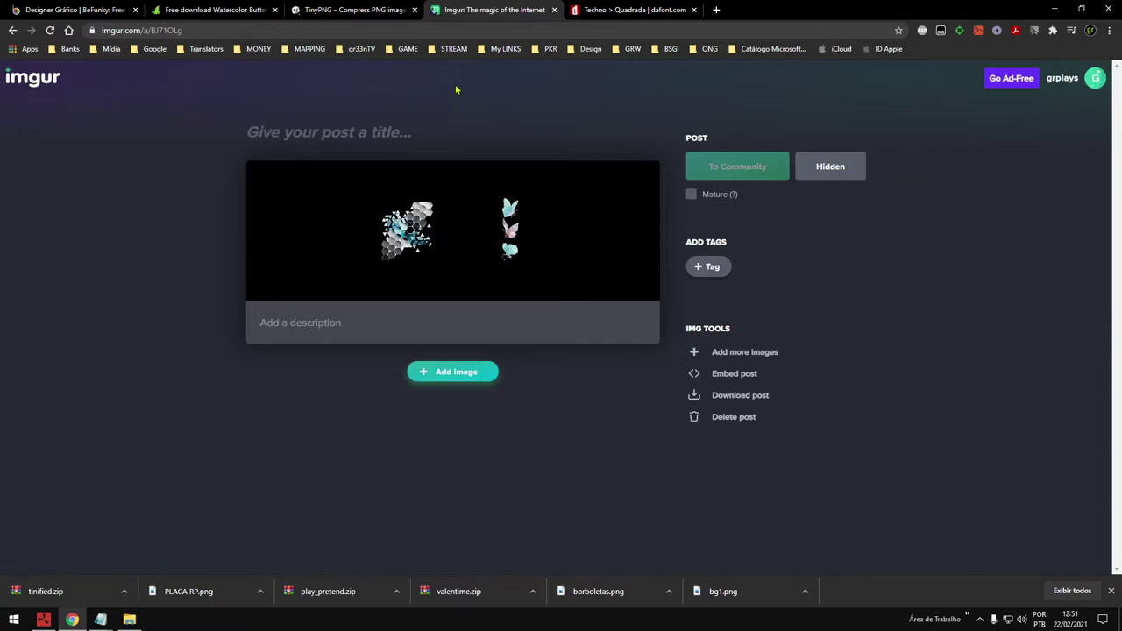
pyautogui.moveTo(457, 245)
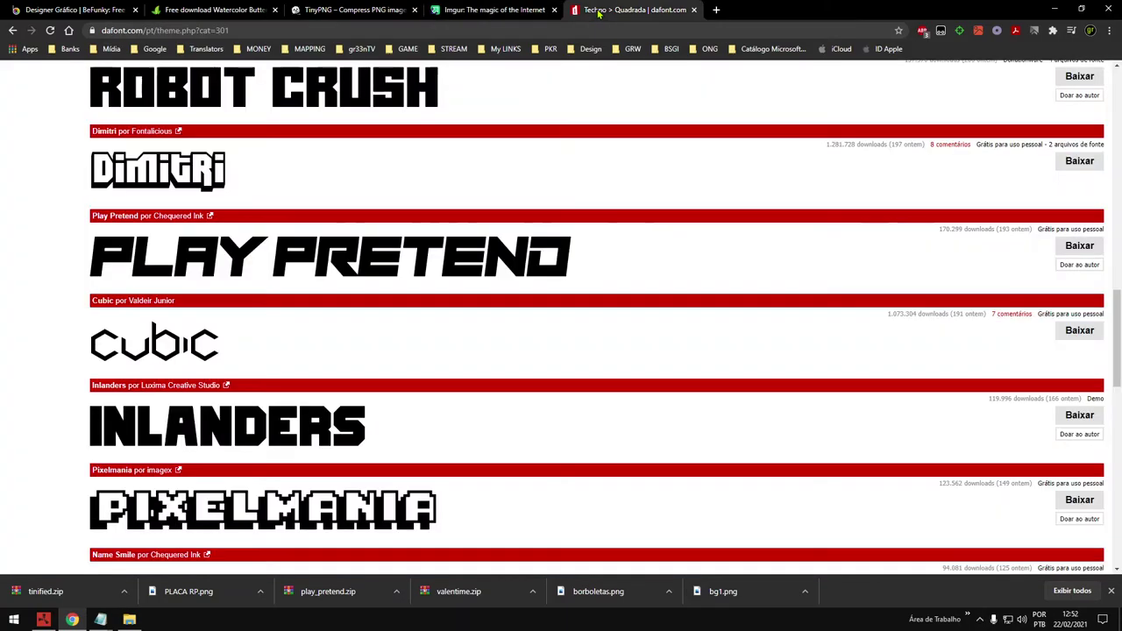
# Step: Go to the home page of DaFont and to the home page of Imgur in their open tabs
pyautogui.click(596, 12)
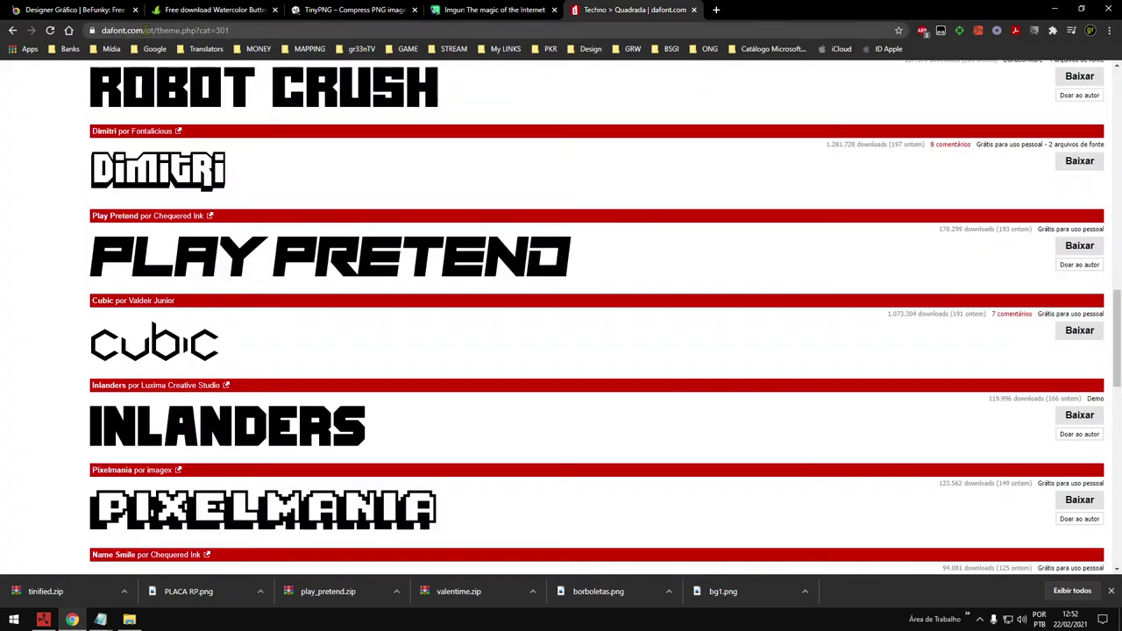
pyautogui.scroll(15, 123, 162)
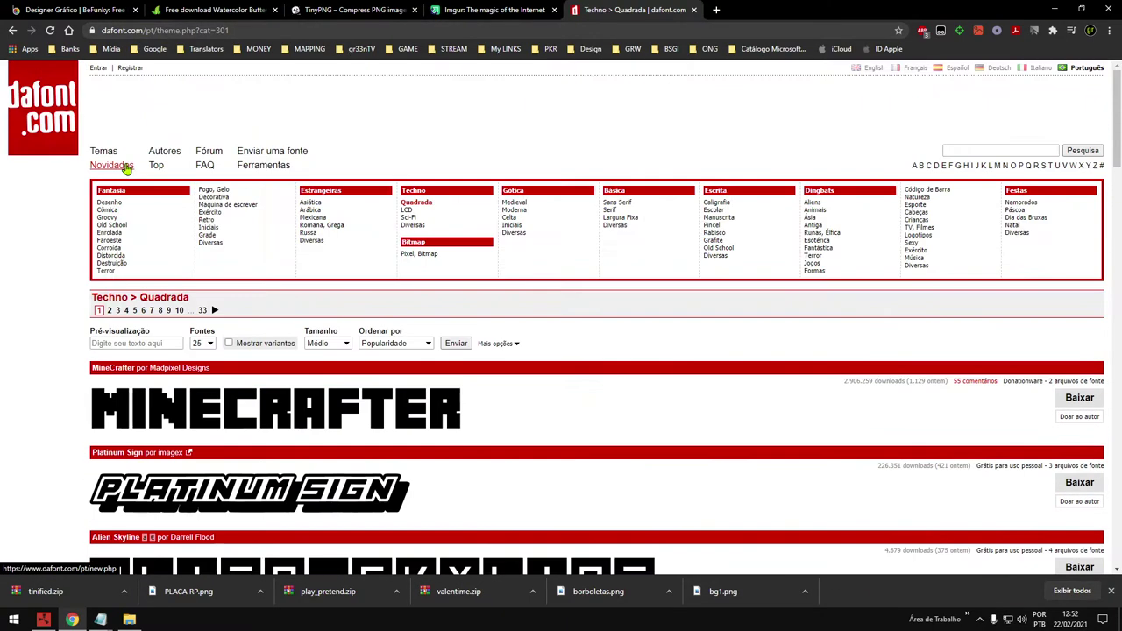
pyautogui.click(42, 104)
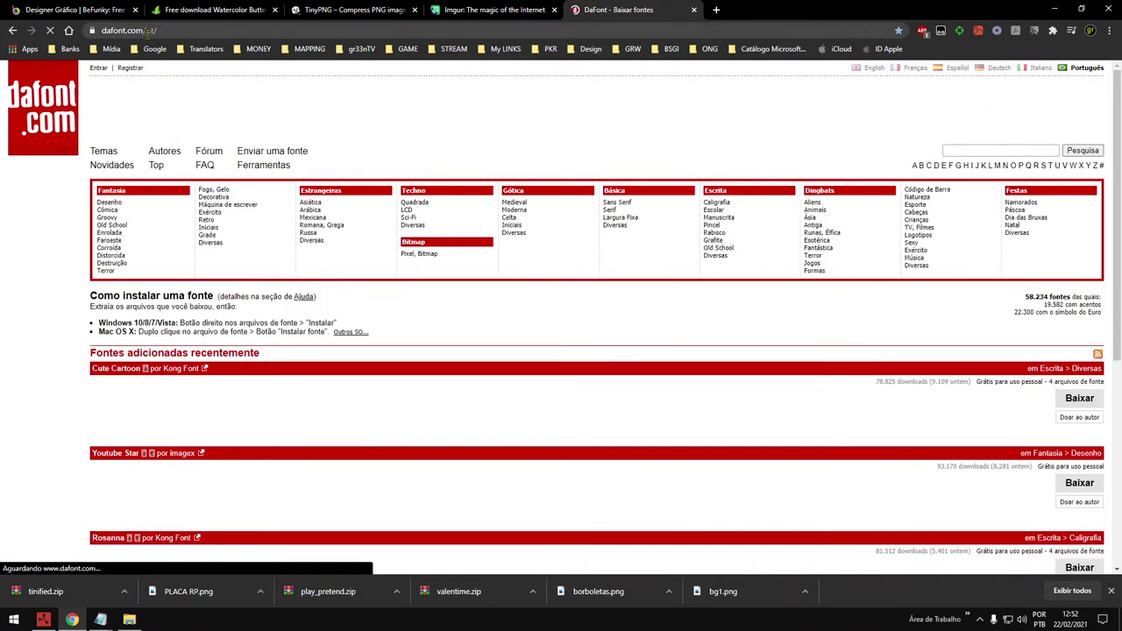
pyautogui.click(491, 12)
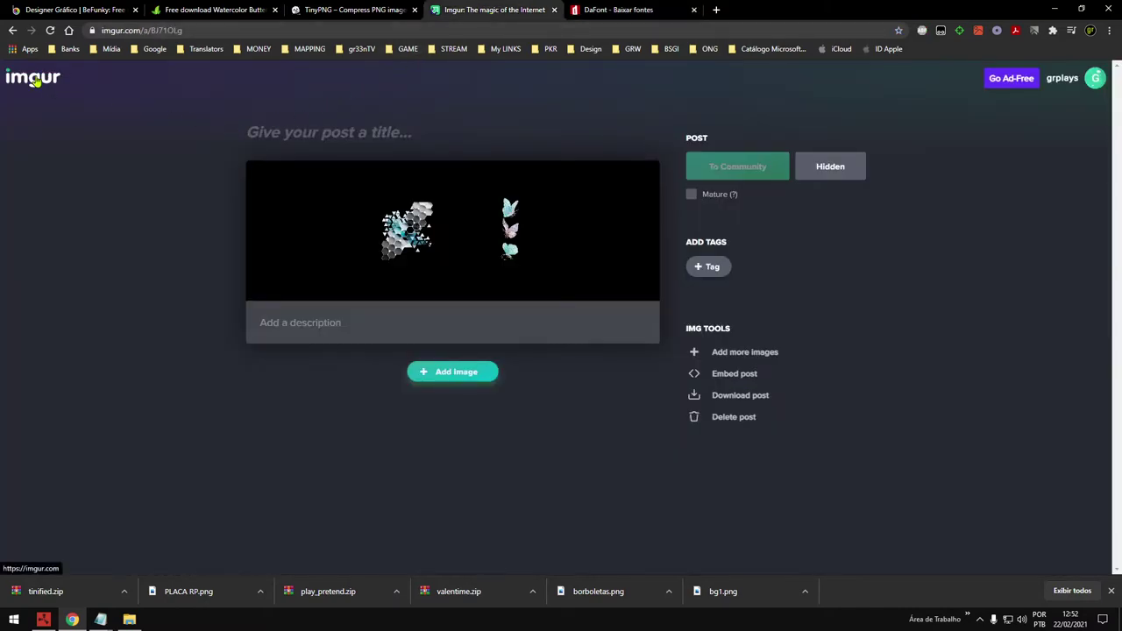
pyautogui.click(35, 81)
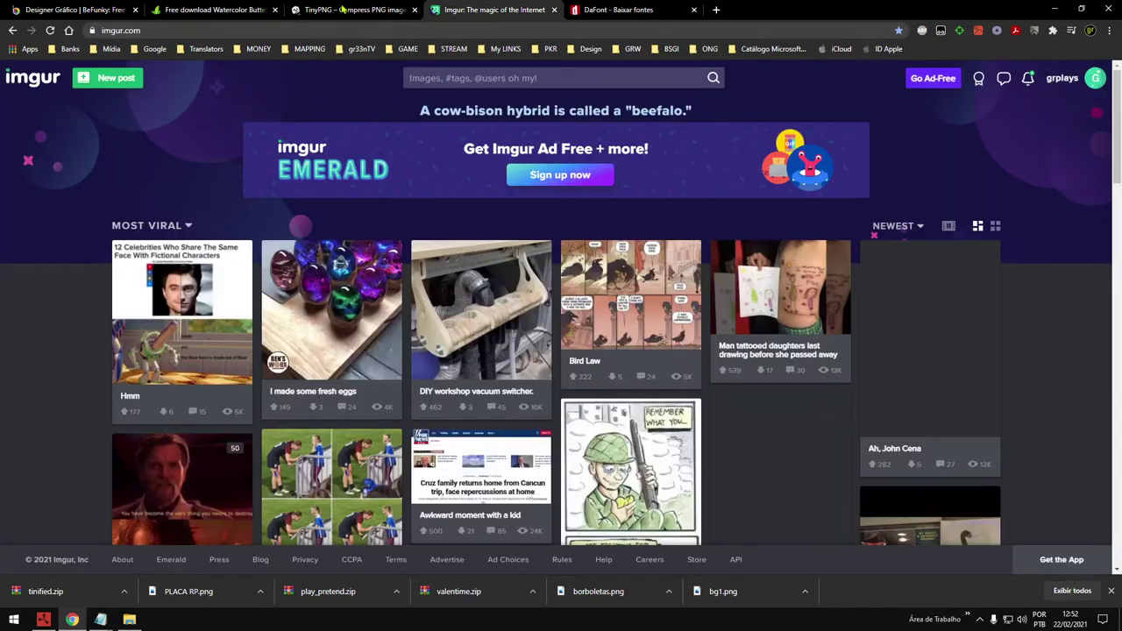
# Step: Reload tinypng.com to its empty upload page and return the butterfly download tab to the CleanPNG home page
pyautogui.click(316, 13)
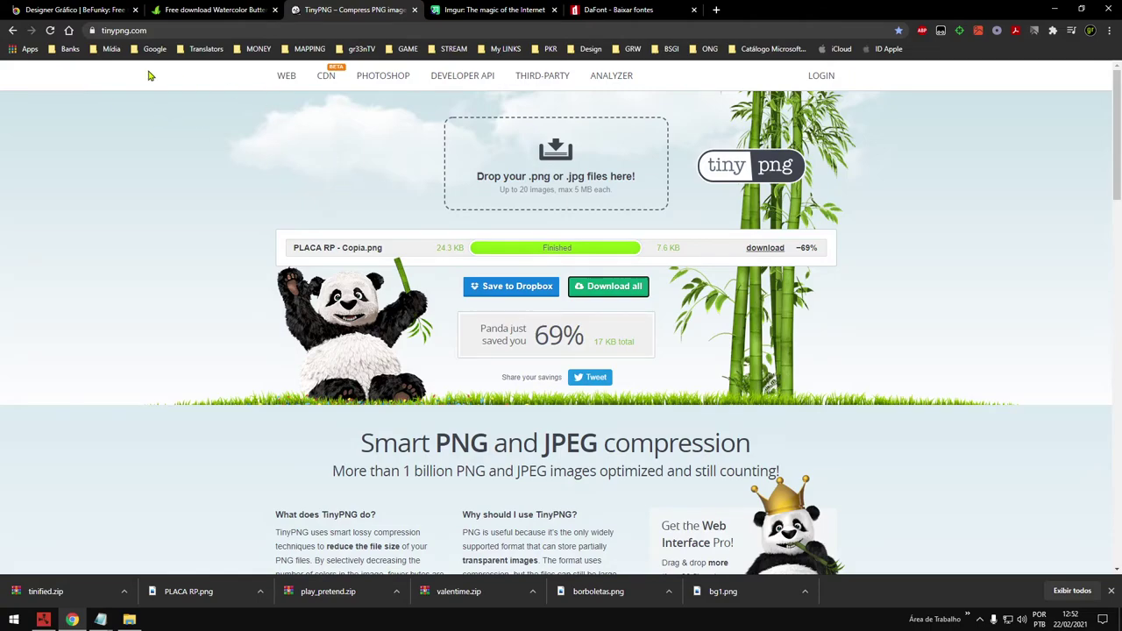
pyautogui.click(166, 30)
pyautogui.press('Return')
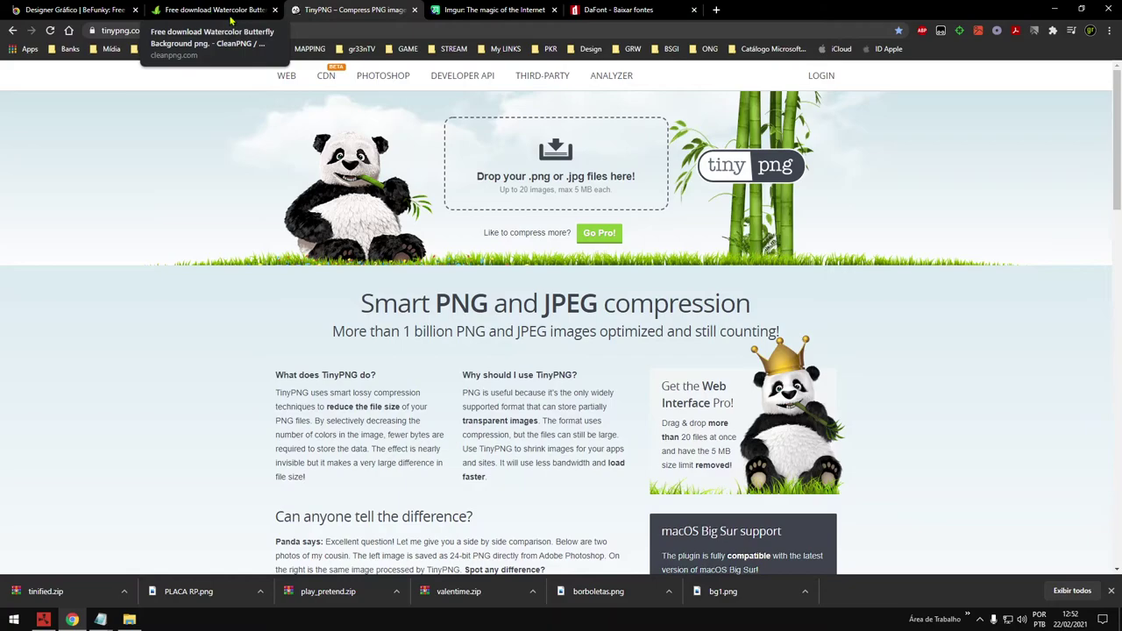
pyautogui.click(189, 10)
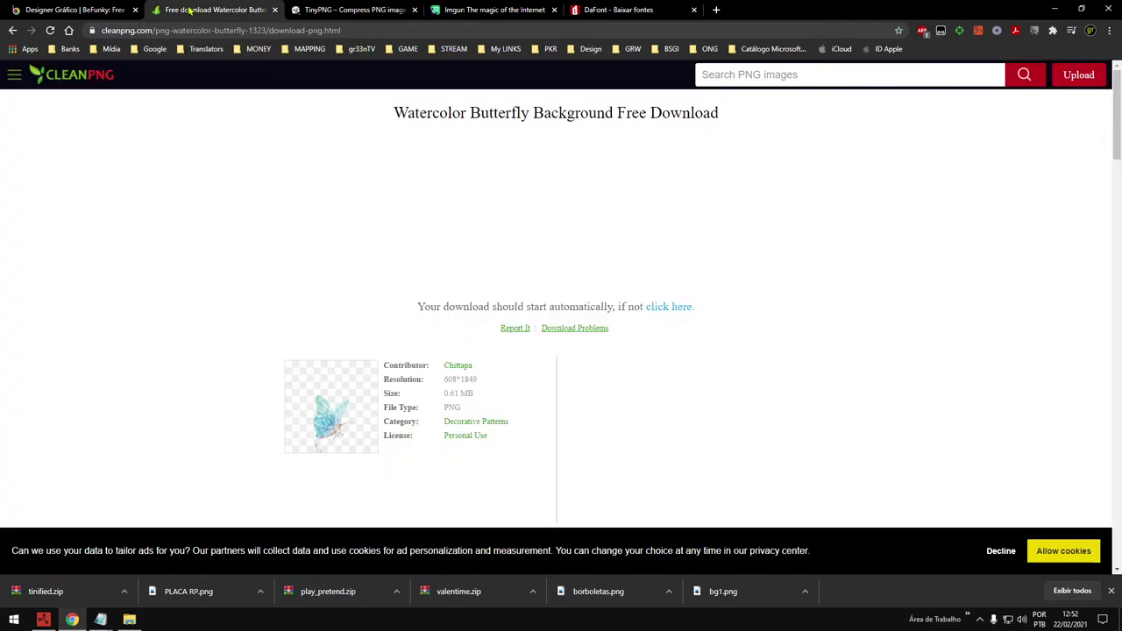
pyautogui.click(70, 80)
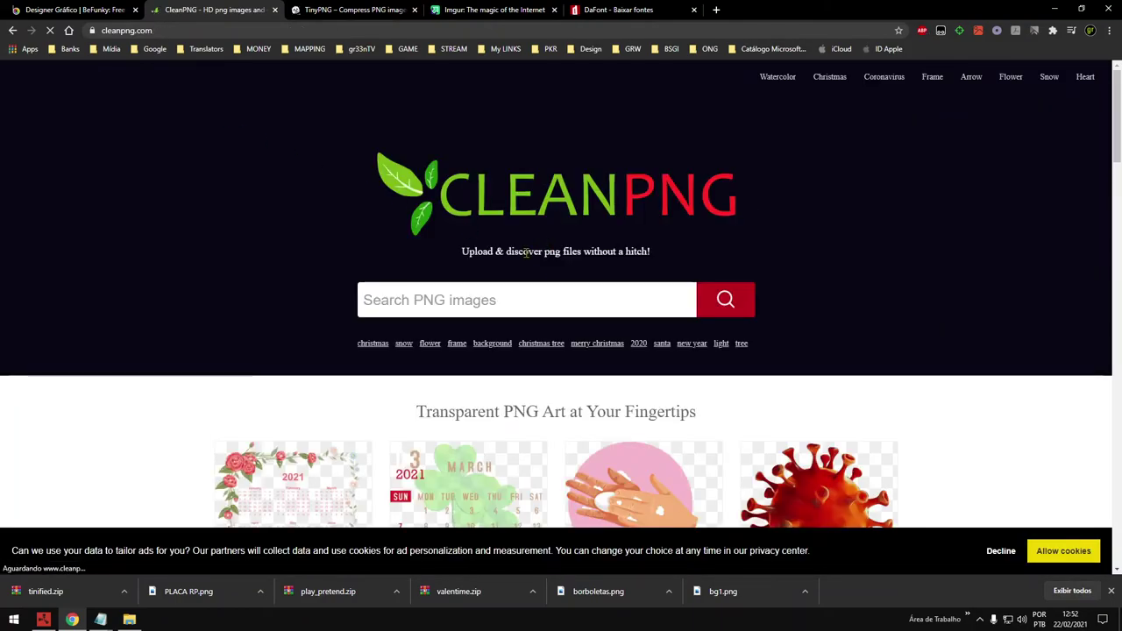
# Step: Open the Grátis de PNG site from the Design bookmarks in place of CleanPNG
pyautogui.scroll(-2, 546, 286)
pyautogui.scroll(2, 614, 175)
pyautogui.click(589, 48)
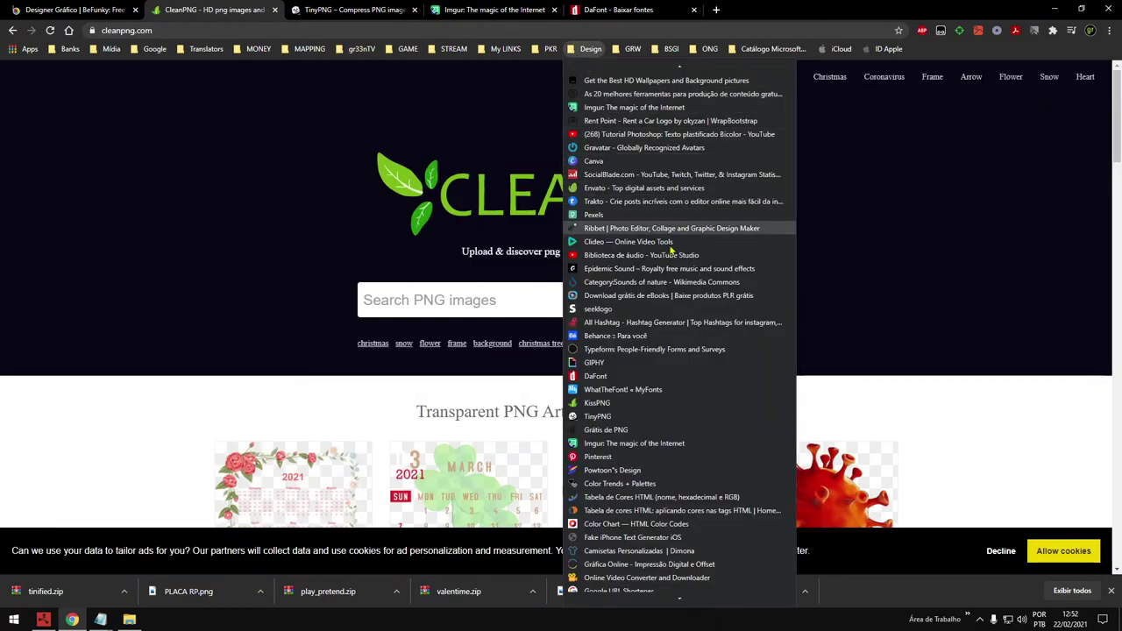
pyautogui.click(288, 125)
pyautogui.click(590, 48)
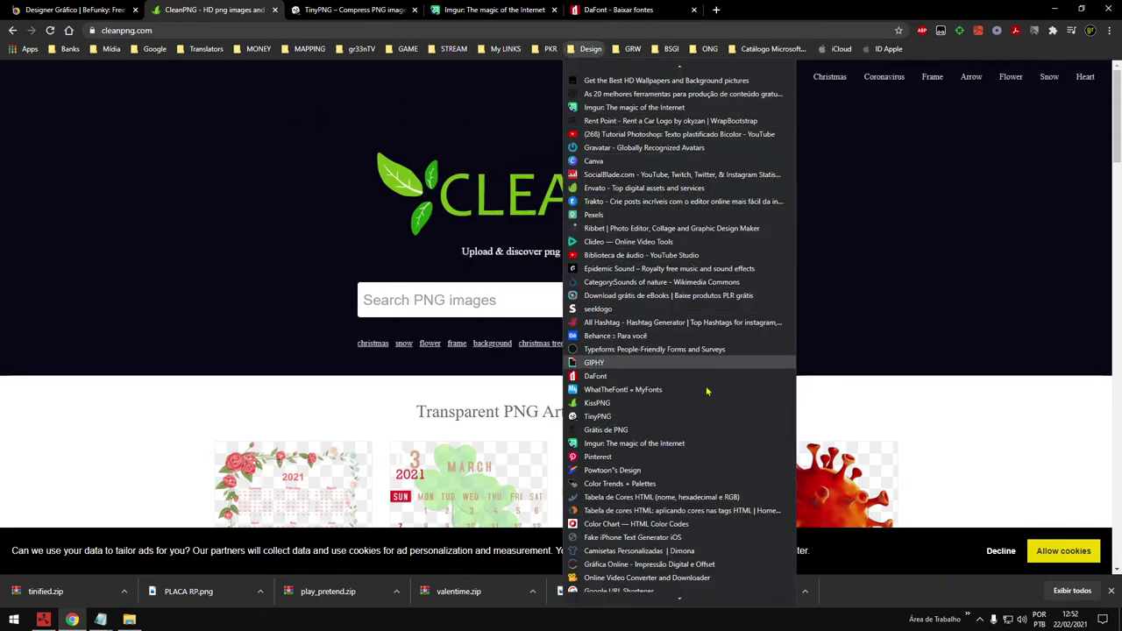
pyautogui.click(606, 429)
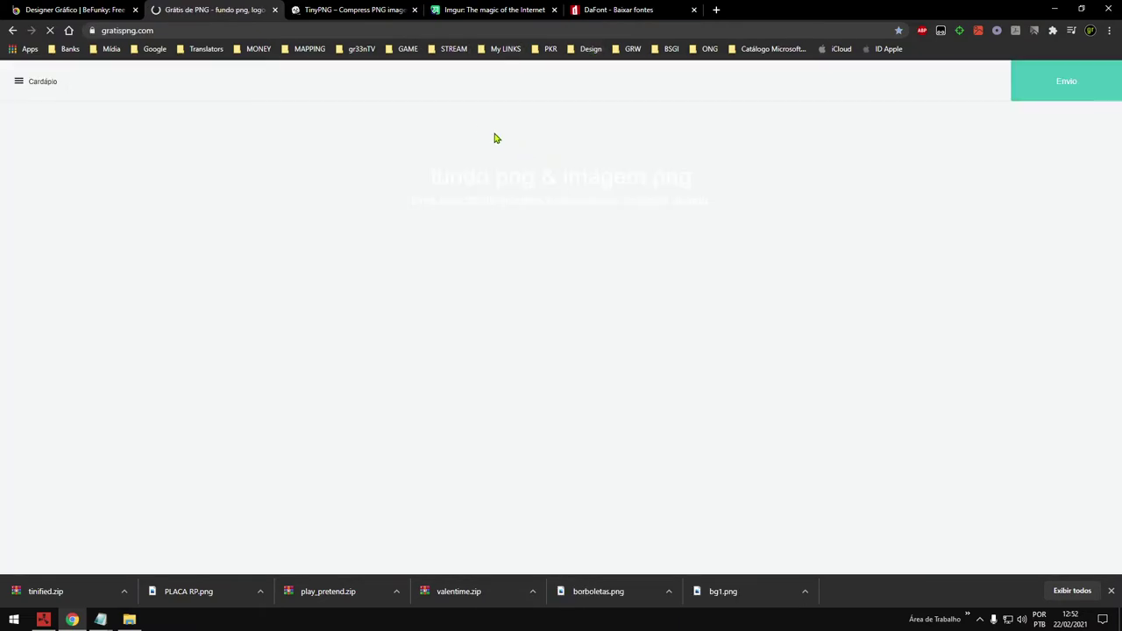
# Step: Look through the transparent clipart on the gratispng home page and in its Pinterest image selection
pyautogui.scroll(-12, 593, 249)
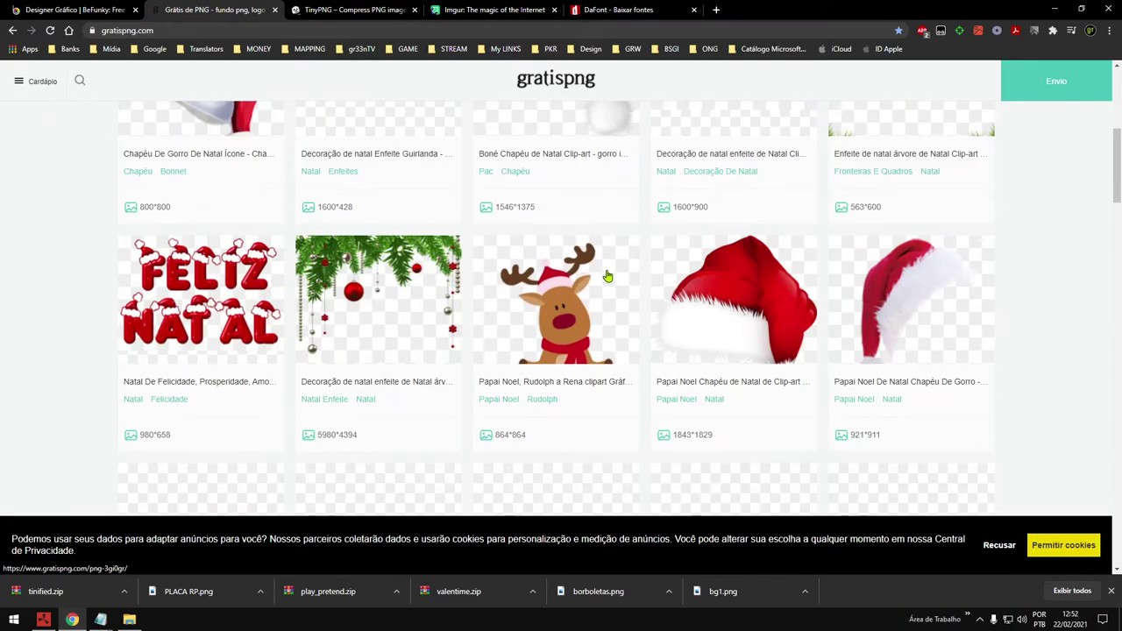
pyautogui.scroll(15, 604, 275)
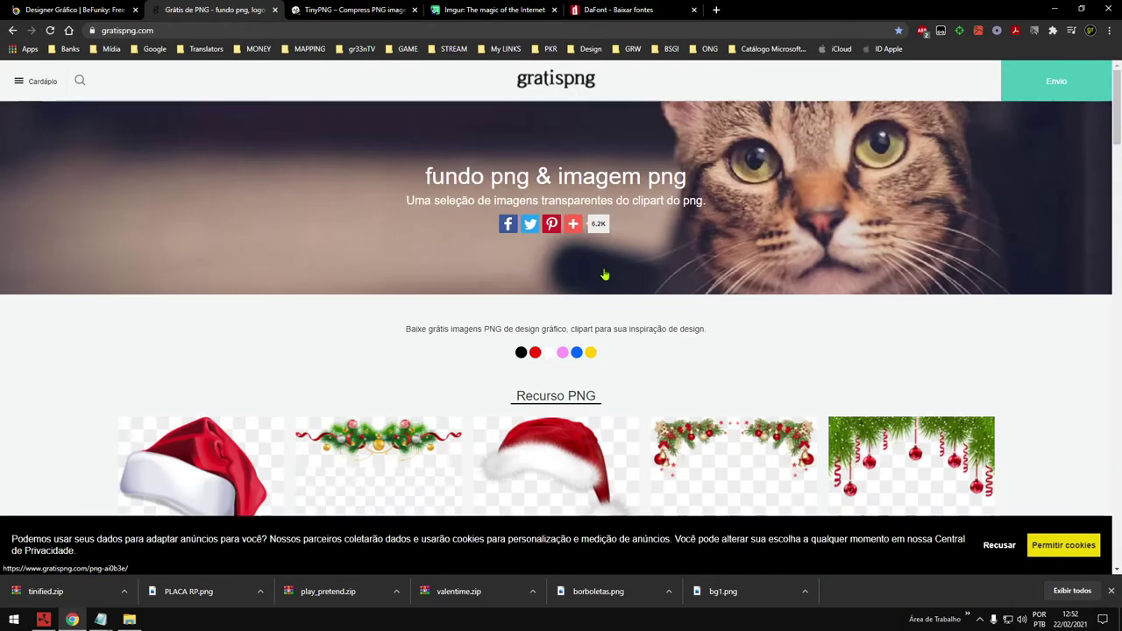
pyautogui.scroll(-1, 604, 274)
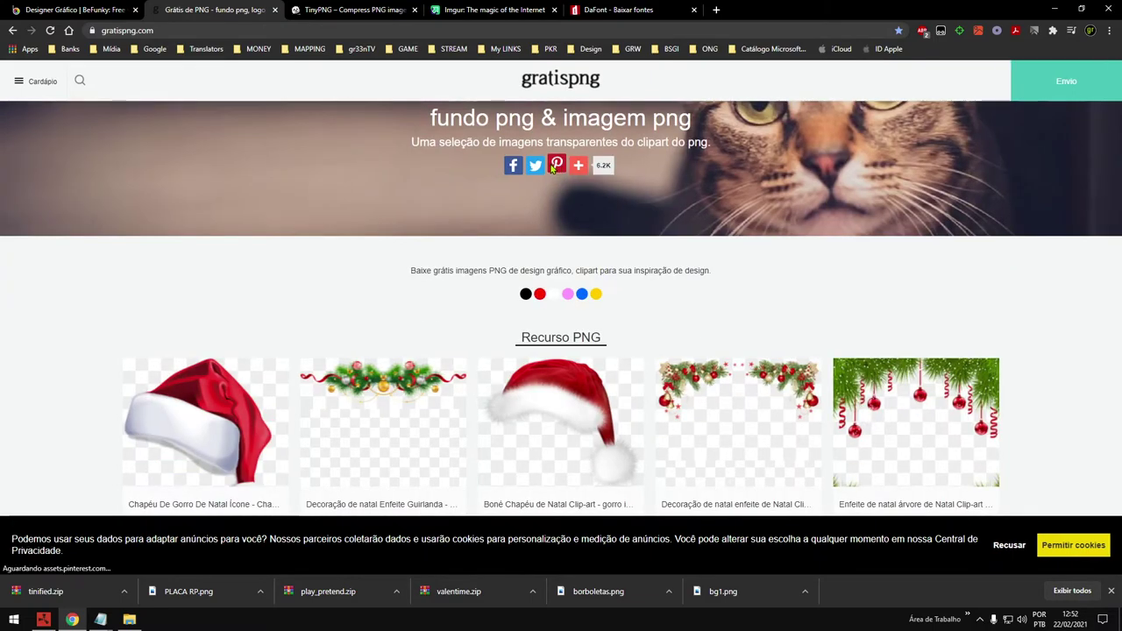
pyautogui.click(552, 167)
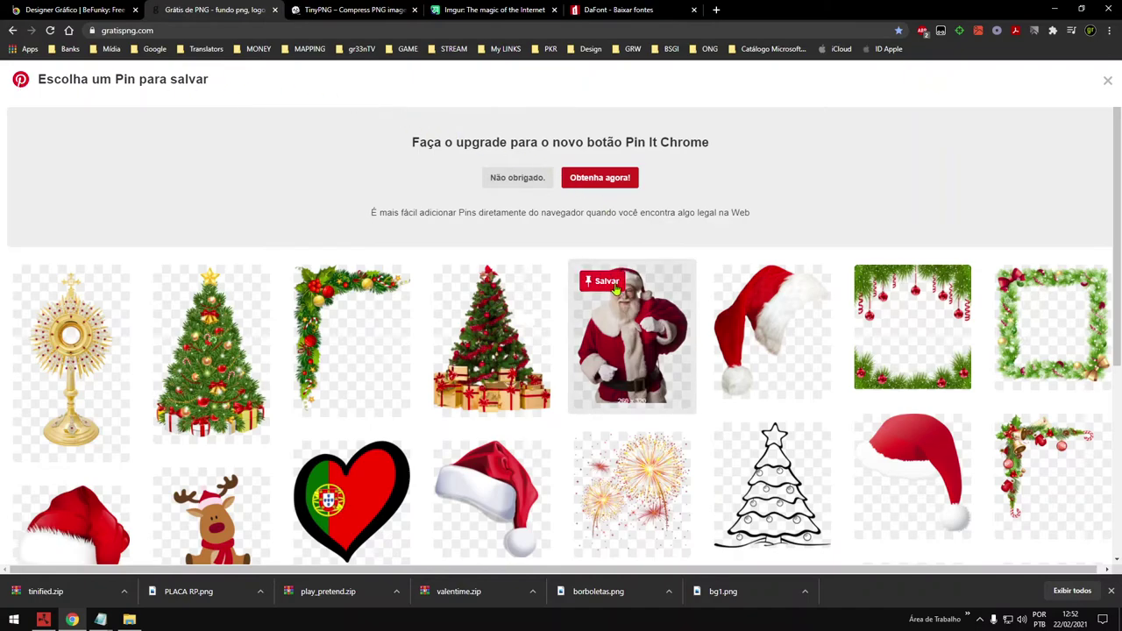
pyautogui.scroll(-3, 617, 294)
pyautogui.scroll(-1, 616, 294)
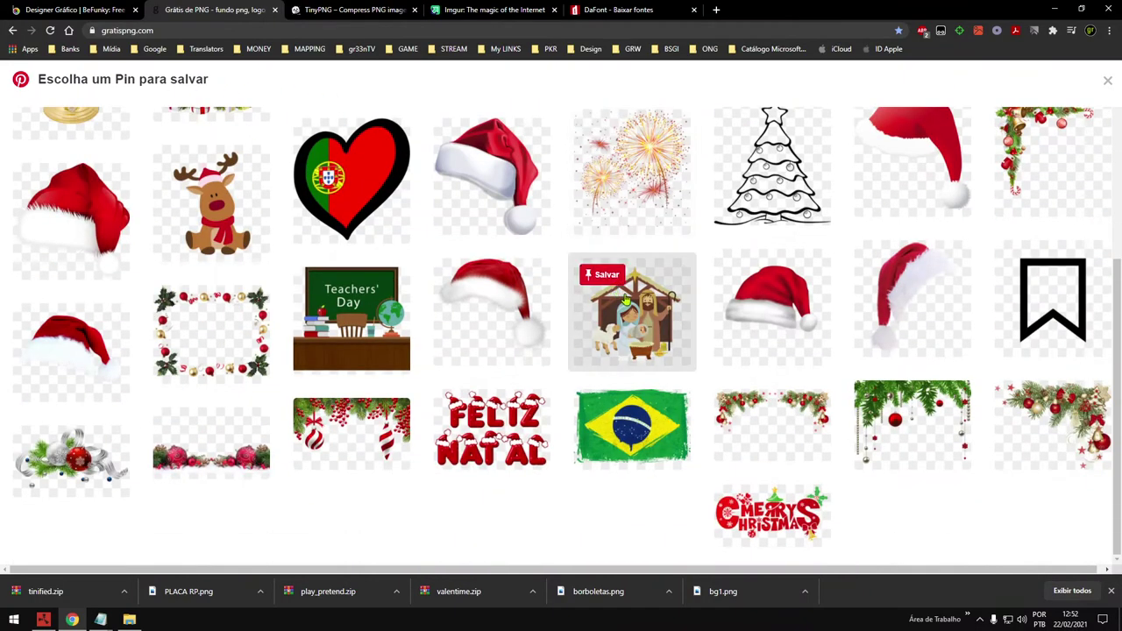
pyautogui.scroll(5, 625, 299)
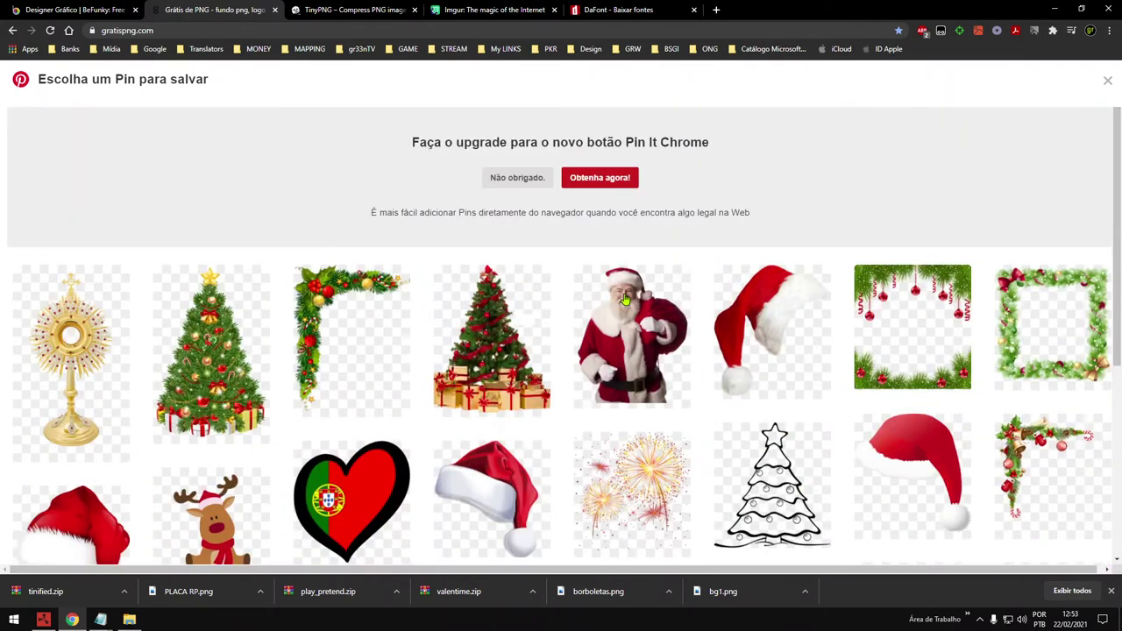
# Step: Dismiss the download notice in BeFunky, then go through the BeFunky home page to reopen Designer Gráfico
pyautogui.click(68, 11)
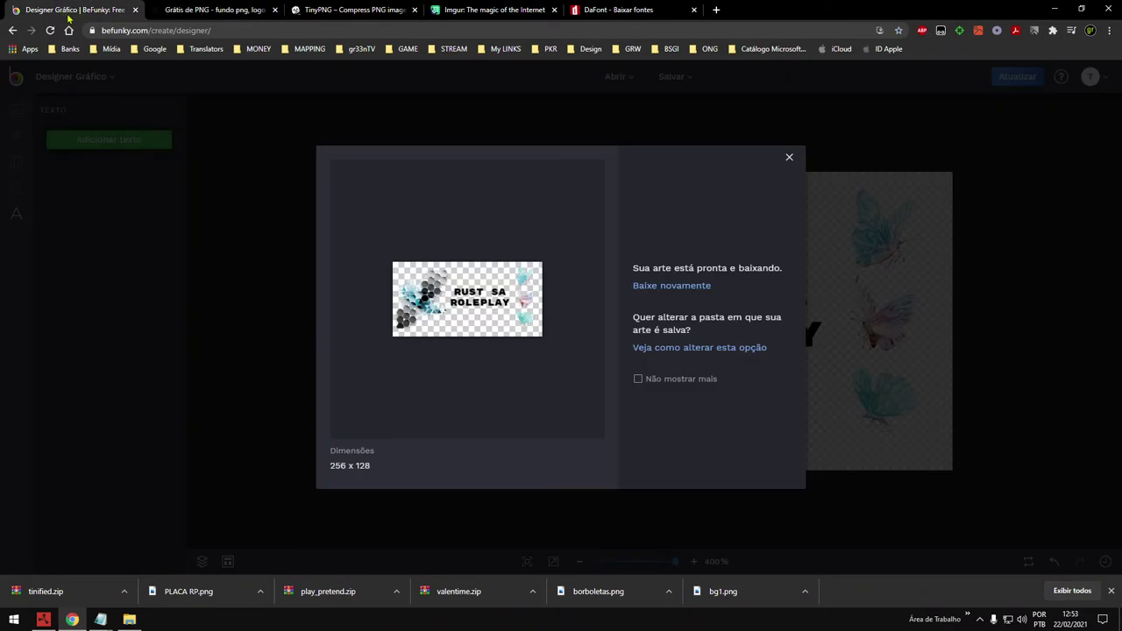
pyautogui.click(251, 118)
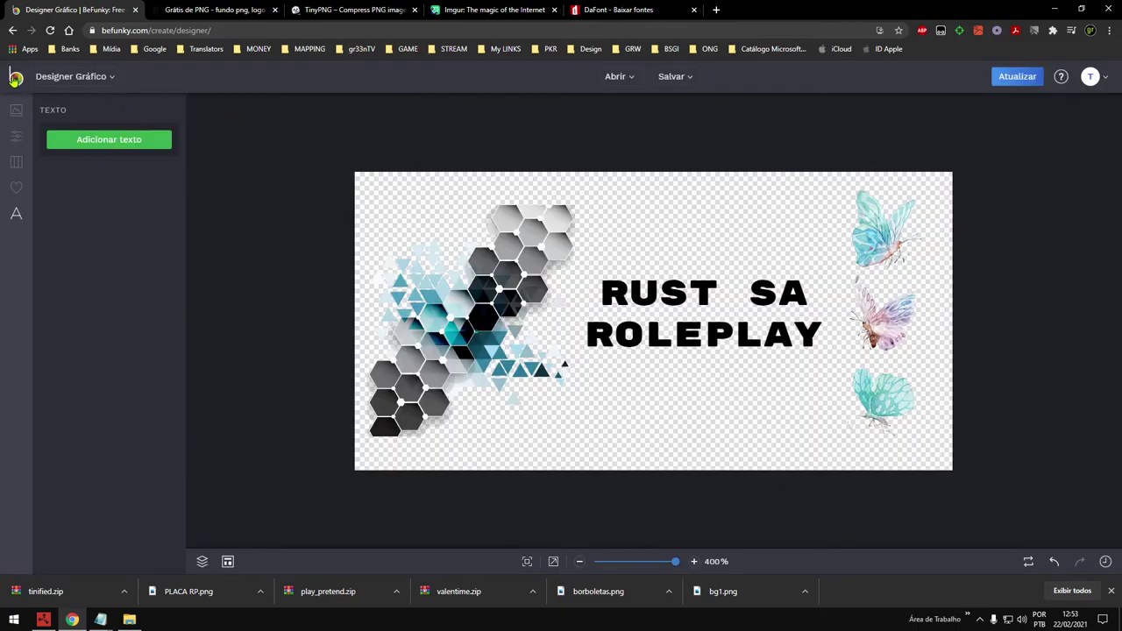
pyautogui.click(15, 78)
pyautogui.click(644, 336)
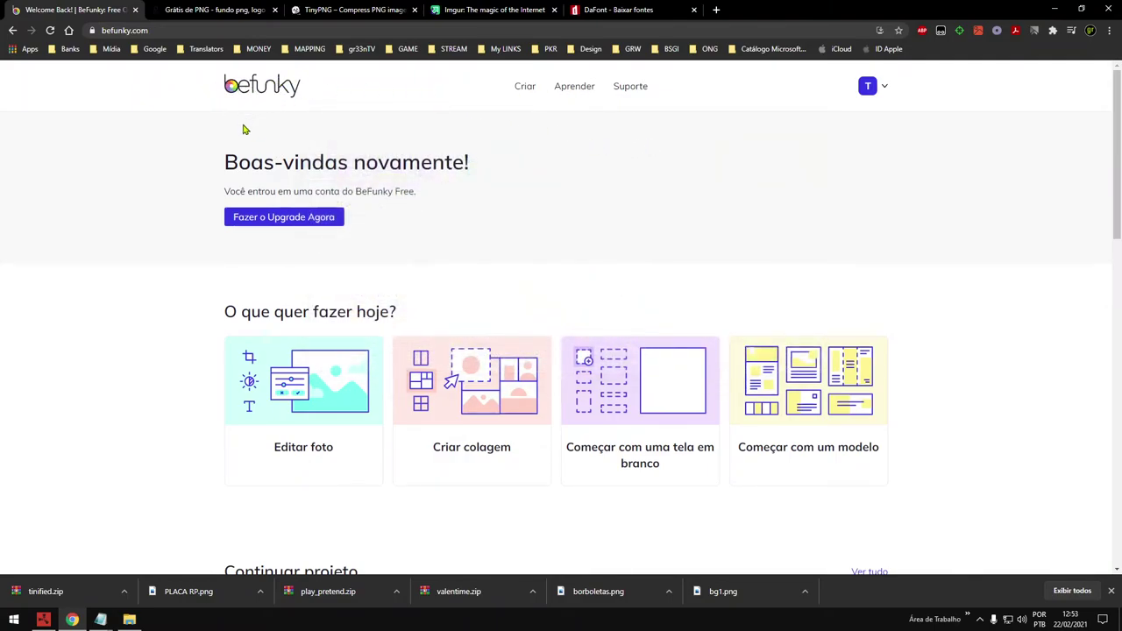
pyautogui.moveTo(527, 88)
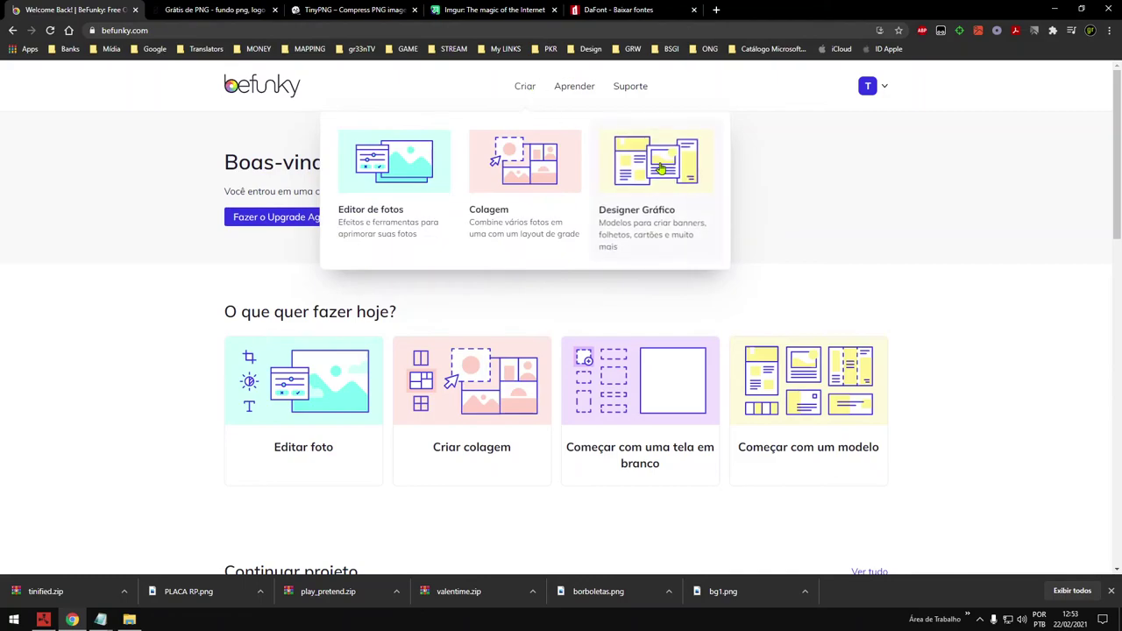
pyautogui.click(659, 169)
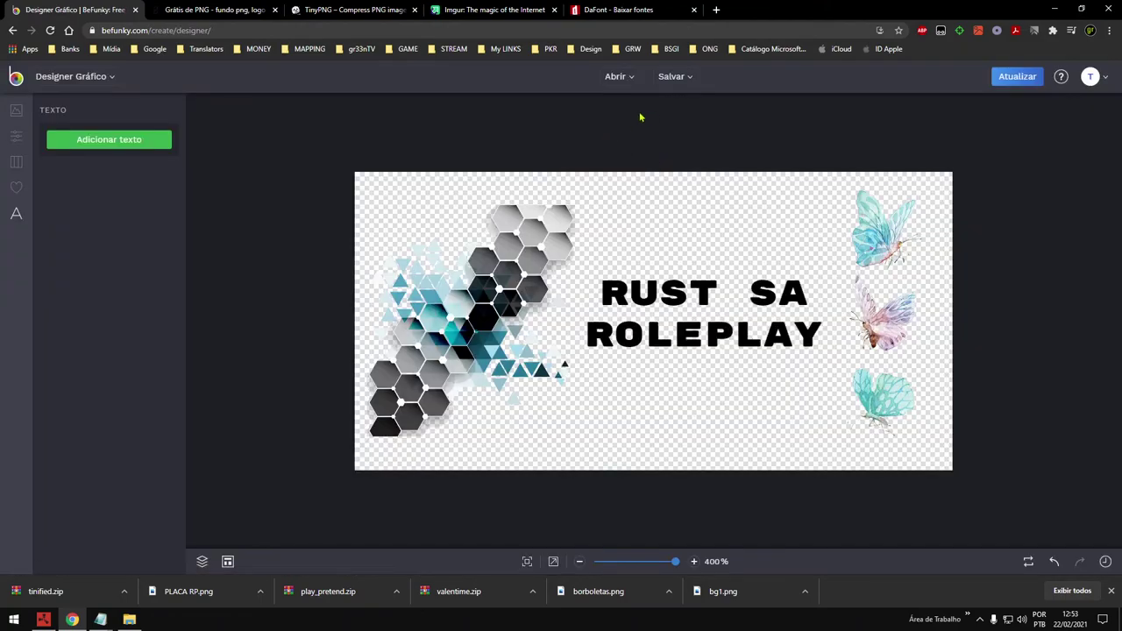